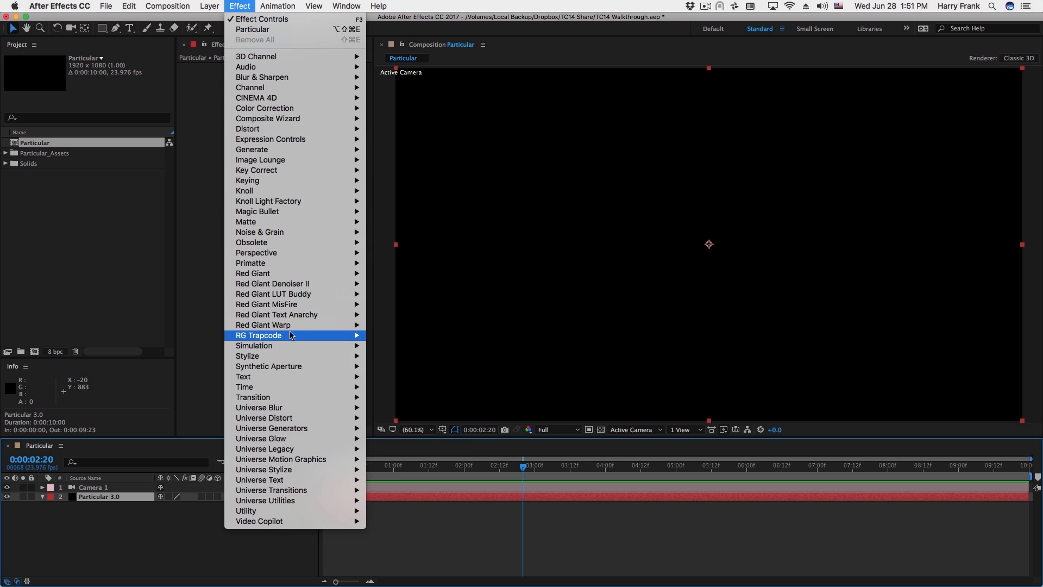
Apply Trapcode Particular to the Particular 3.0 layer and open its Designer window.
mouse_move(291, 334)
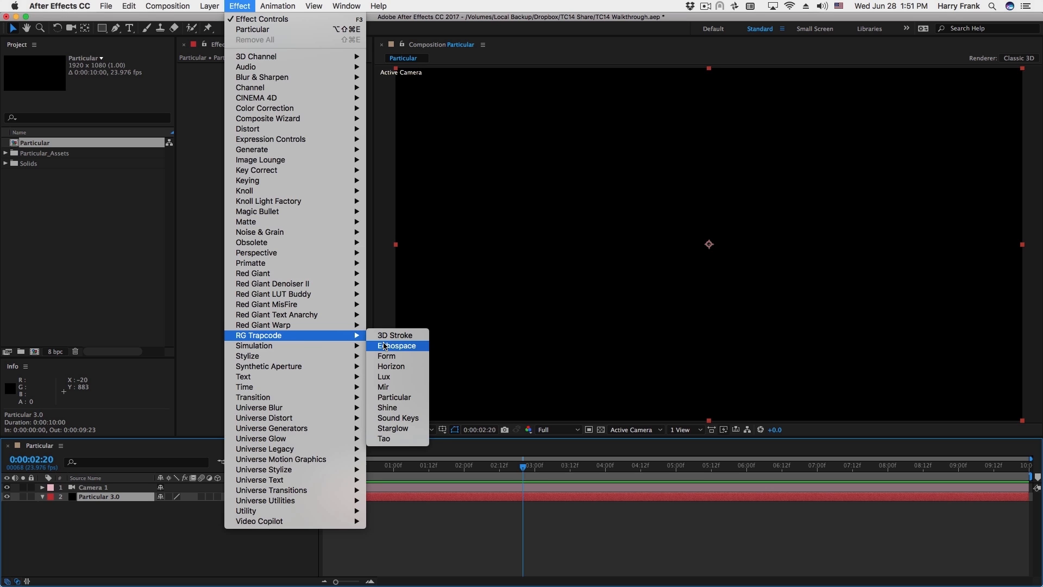
left_click(403, 399)
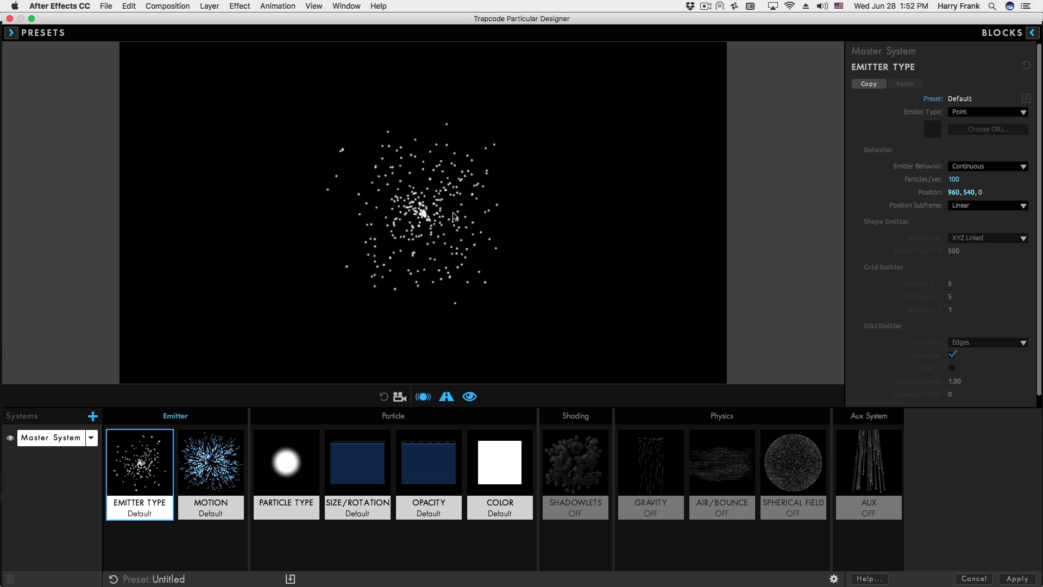
Browse the presets, then give Master motion Velocity 116, Velocity Random 59%, Velocity from Motion 34%.
left_click(25, 34)
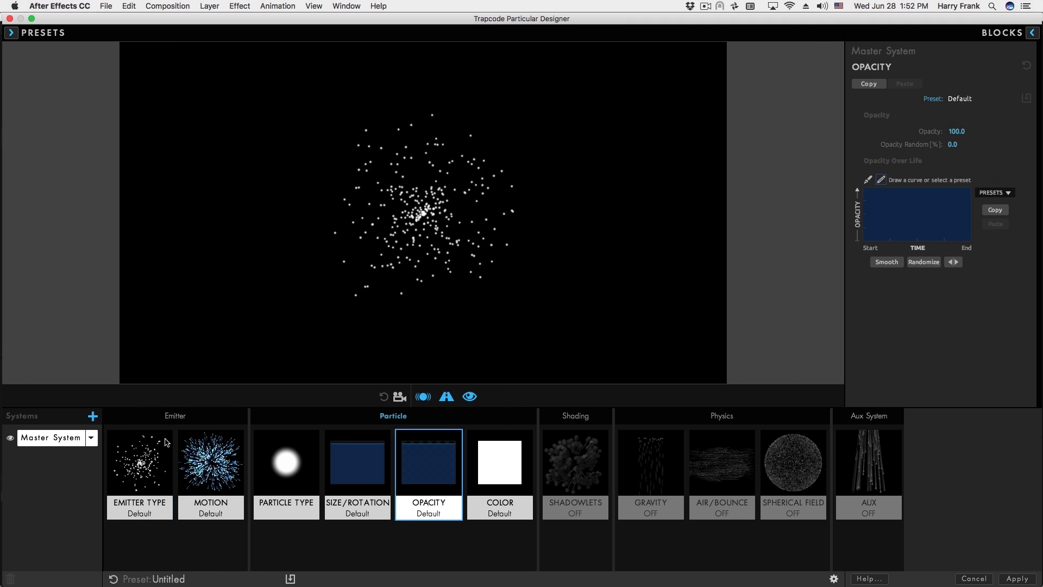
left_click(148, 449)
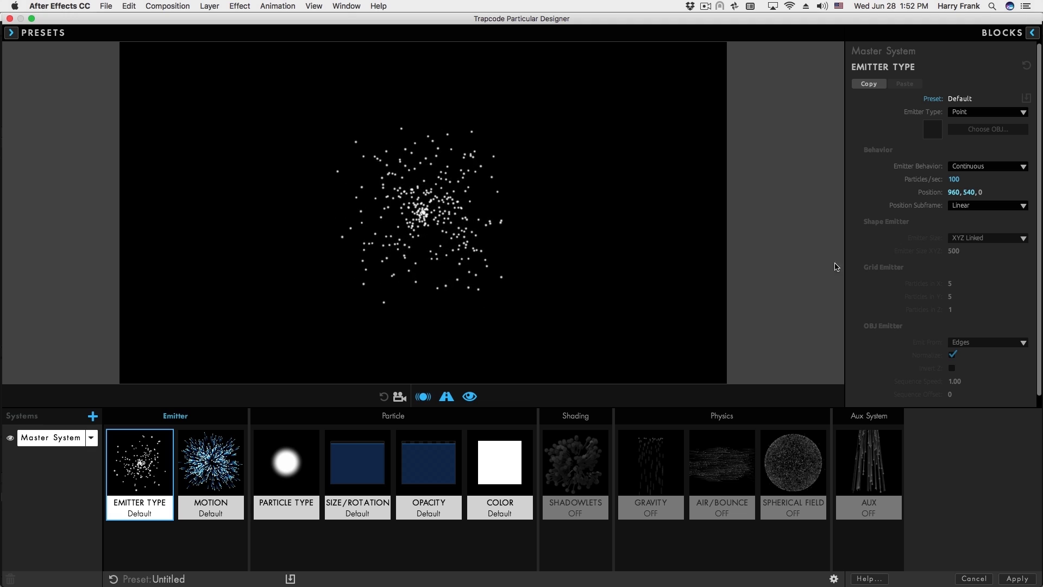
left_click(222, 459)
left_click(280, 462)
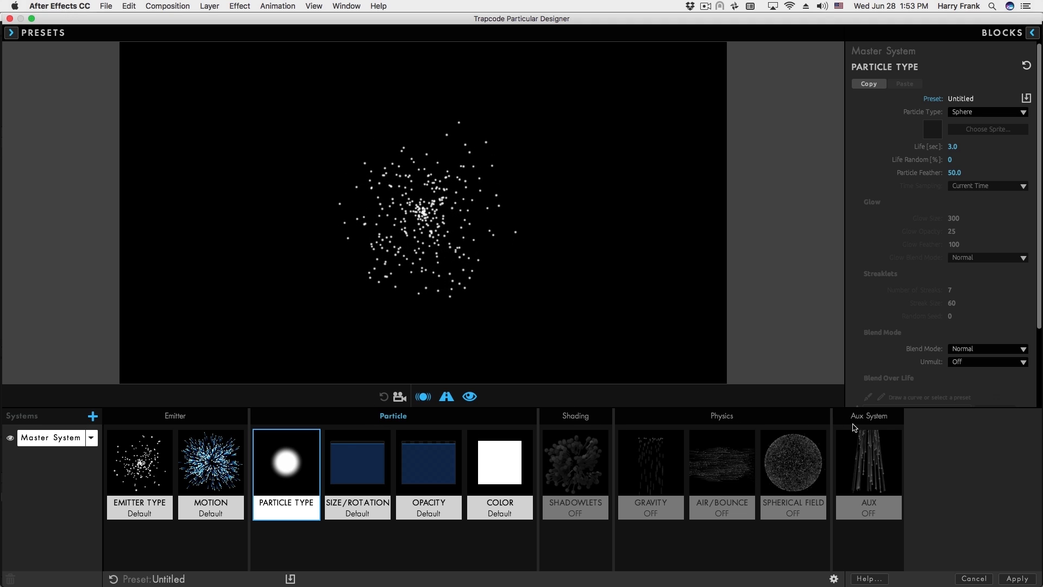
left_click(212, 472)
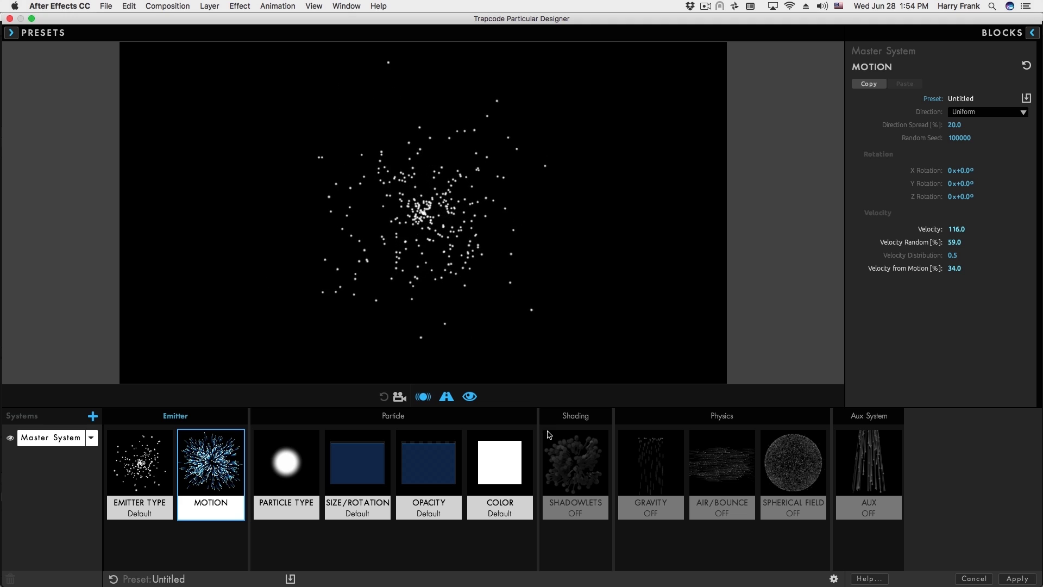
Make the particles magenta with green at 0 and a linear fade-out opacity over life.
left_click(509, 461)
left_click(962, 146)
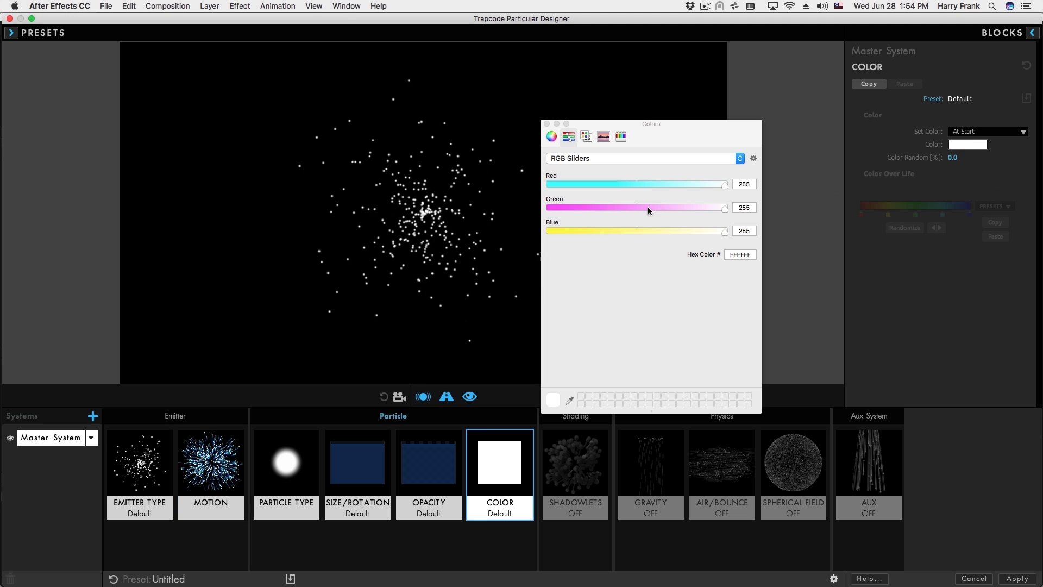
left_click_drag(648, 211, 505, 365)
left_click(428, 472)
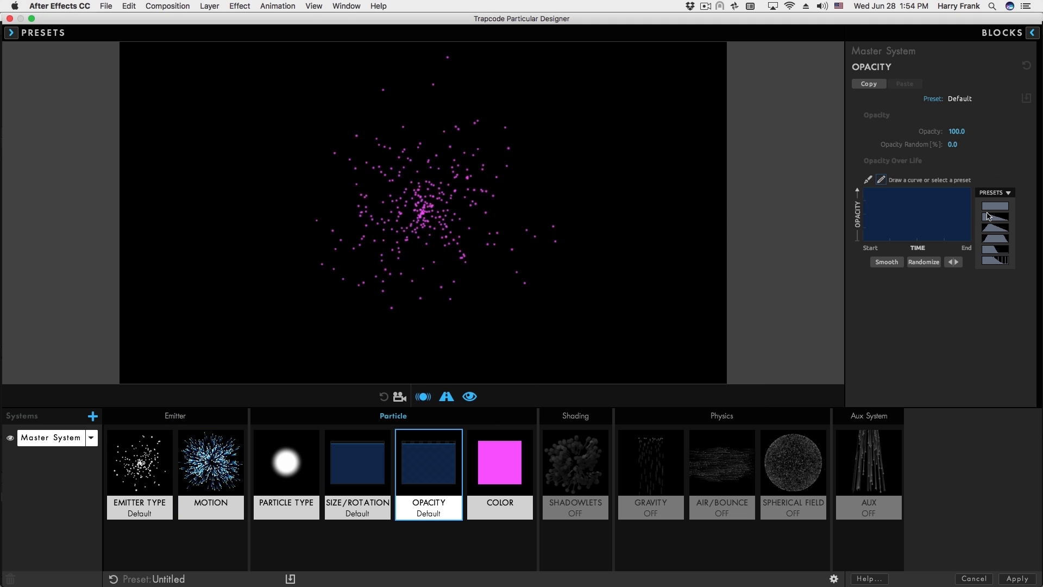
left_click(994, 222)
Review the particle blend mode options and set the particle size to 34.
left_click(307, 462)
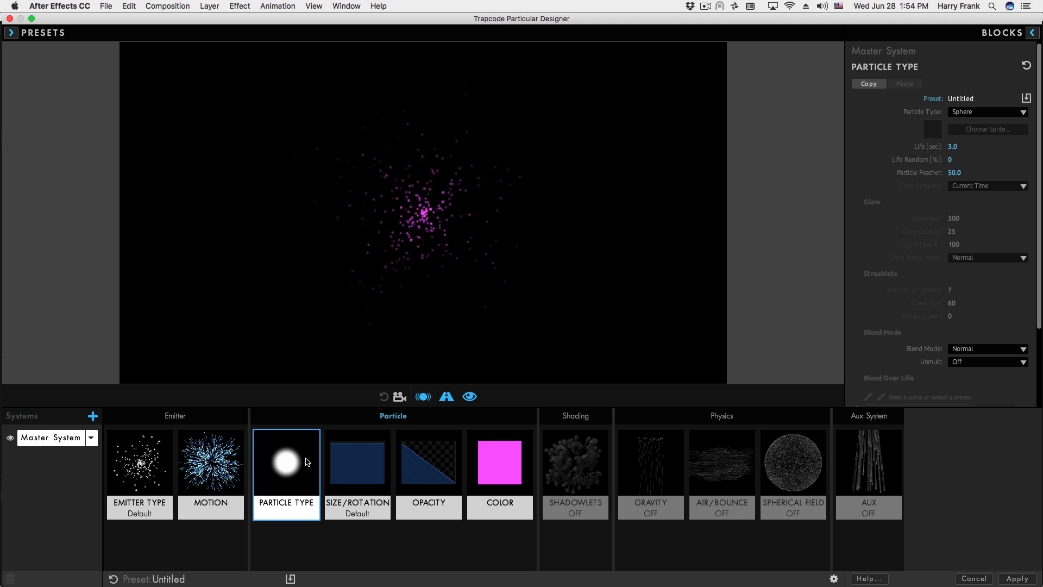
left_click(960, 352)
left_click(328, 476)
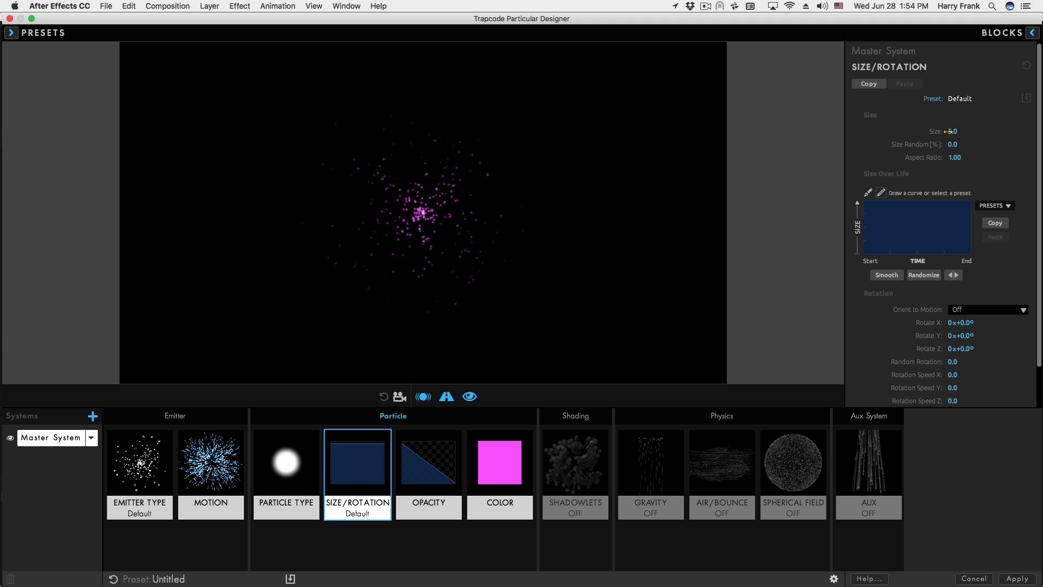
left_click_drag(966, 139, 971, 144)
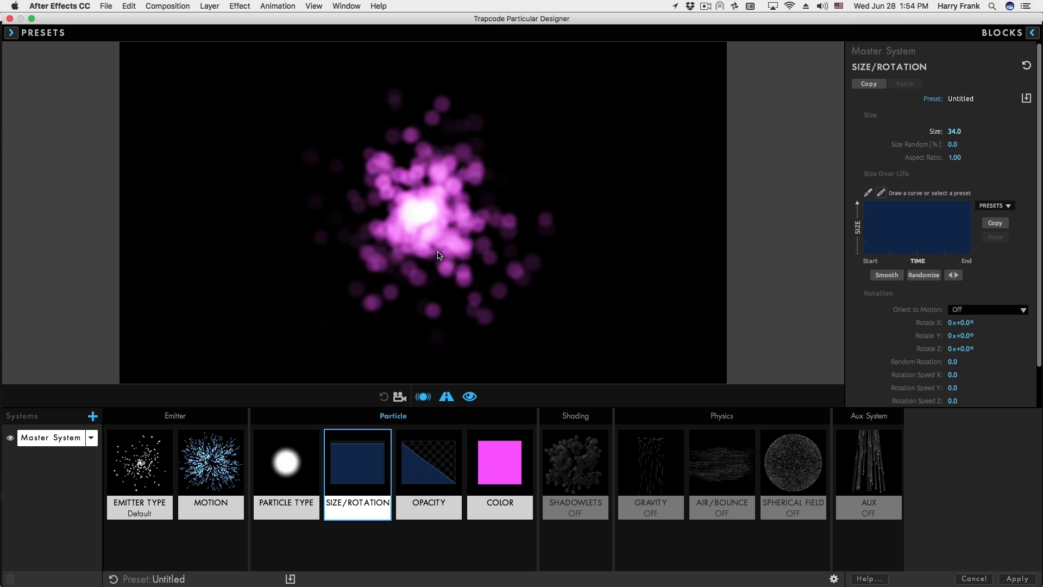
Try adding gravity to the particles, then reset Gravity back to its default off.
left_click(565, 445)
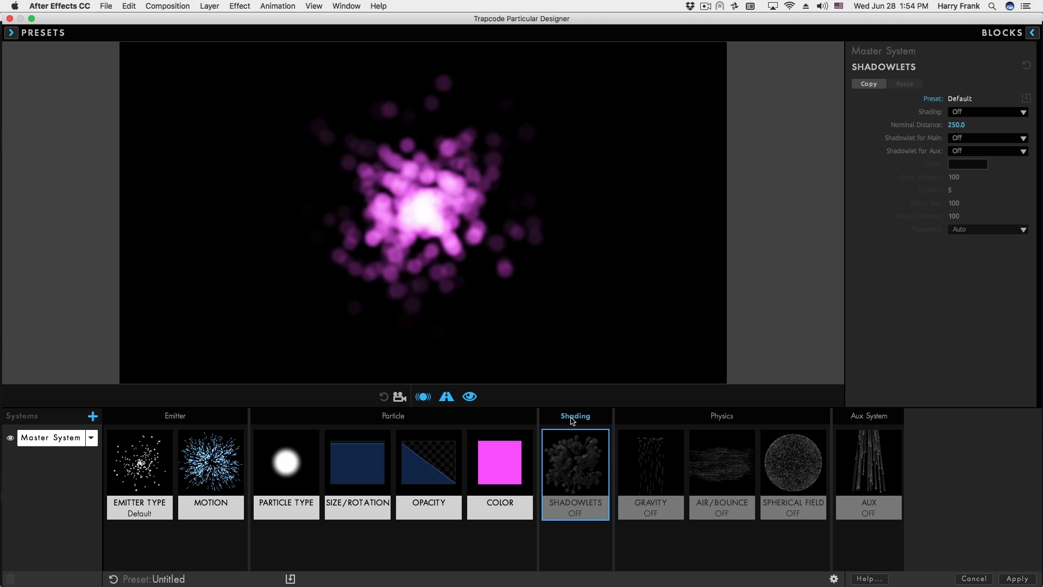
left_click(647, 462)
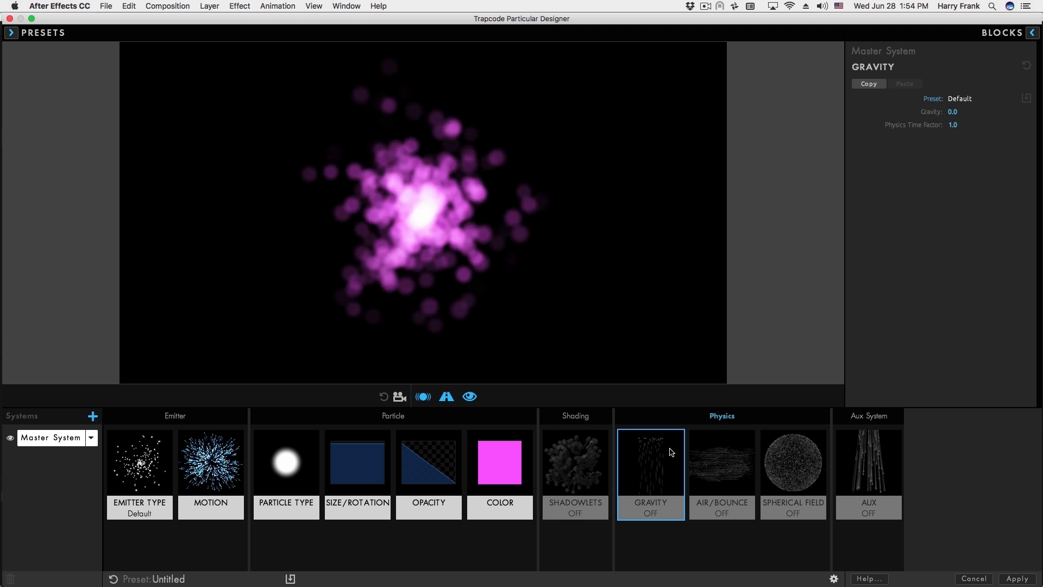
left_click_drag(953, 112, 1013, 112)
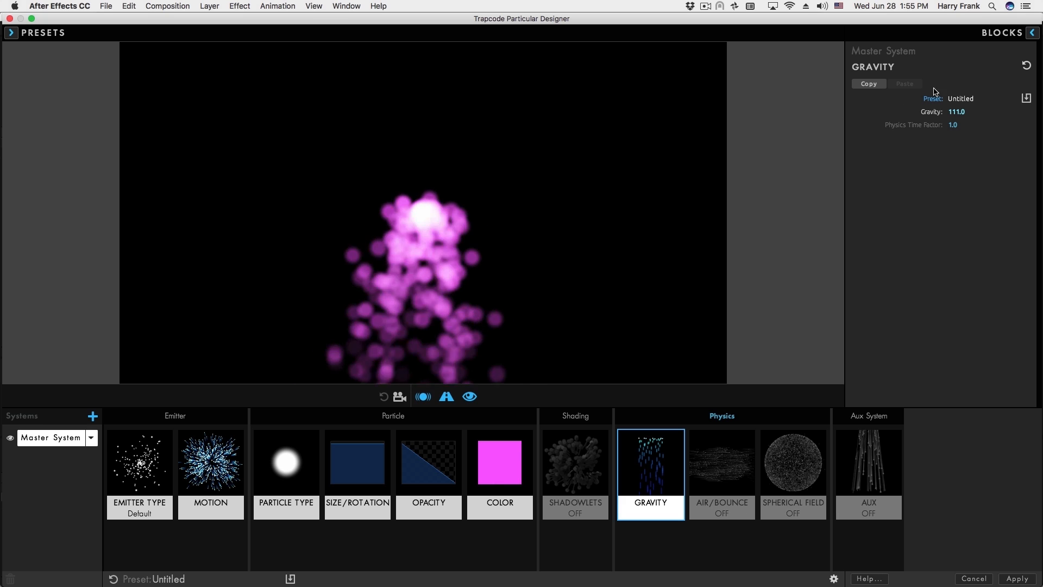
left_click(1026, 66)
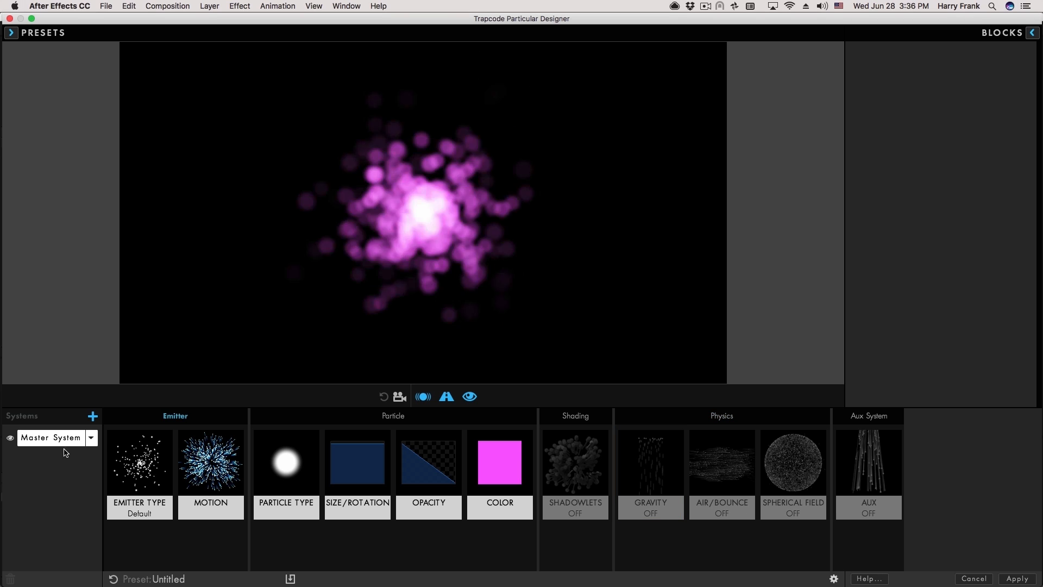
Add a default System 2 with the + button beside Systems.
left_click(93, 417)
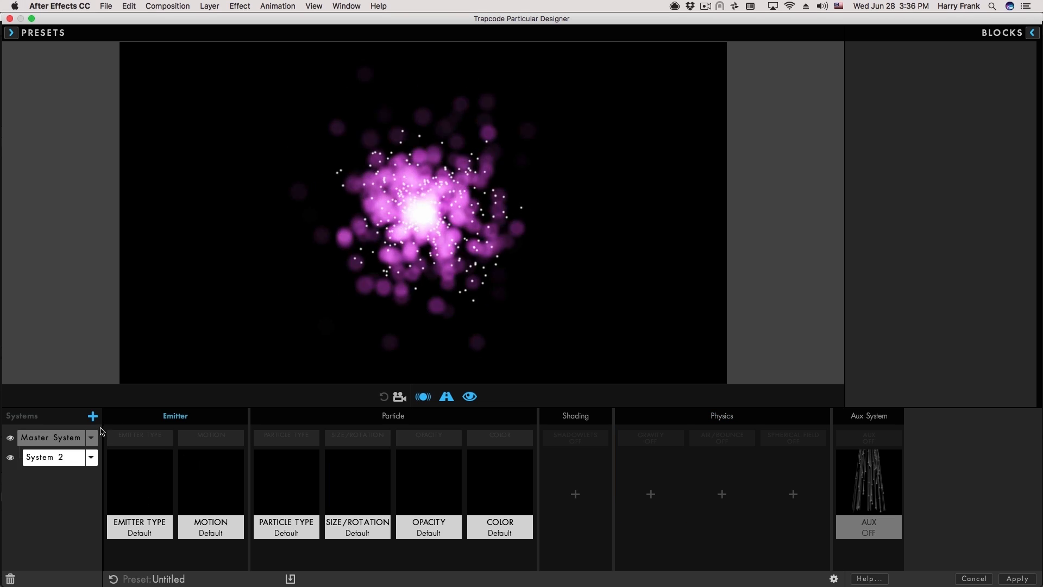
left_click(92, 417)
left_click(93, 417)
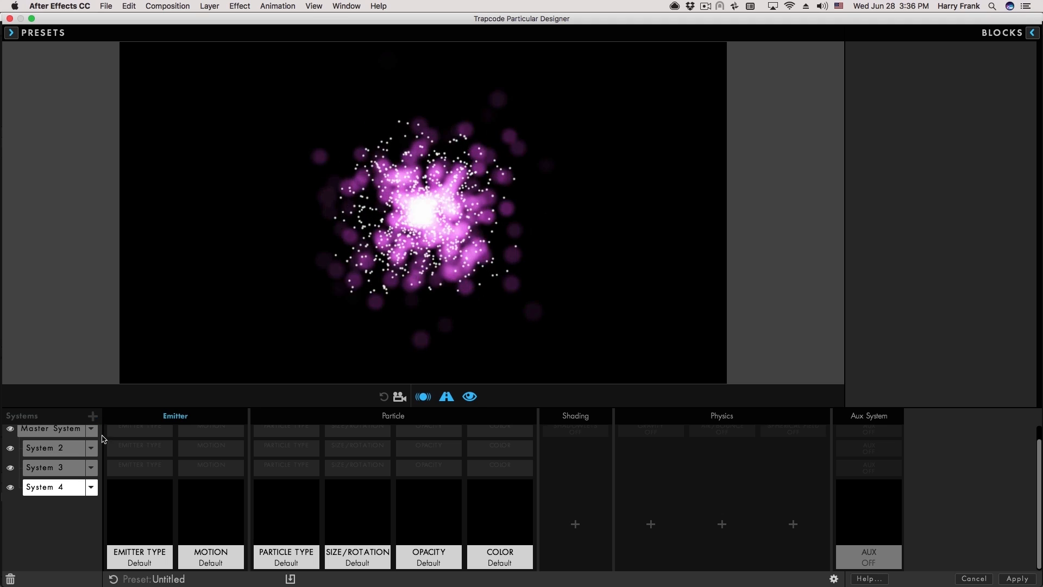
left_click(93, 417)
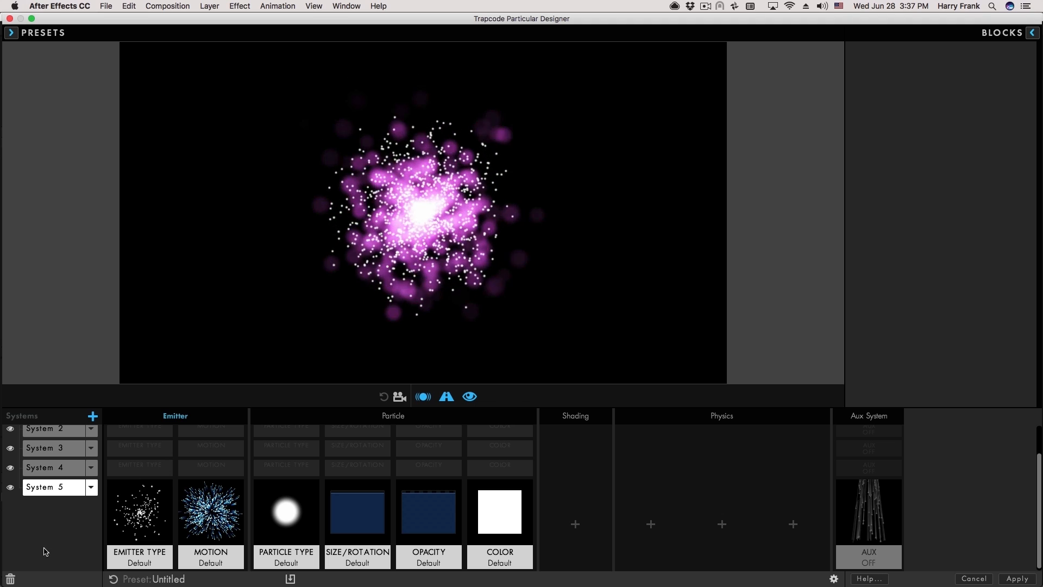
left_click(11, 579)
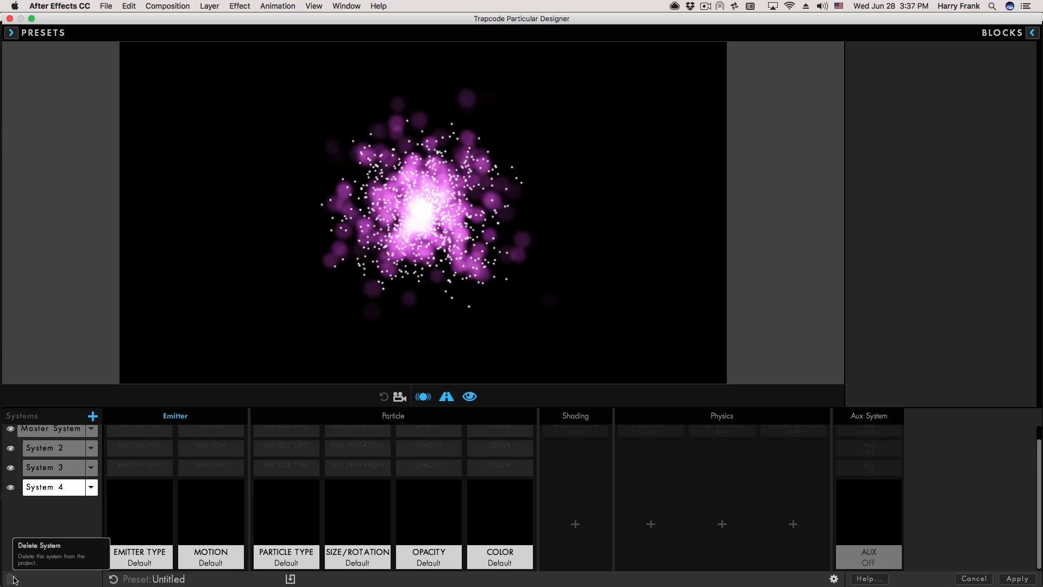
left_click(10, 579)
left_click(10, 580)
left_click(10, 580)
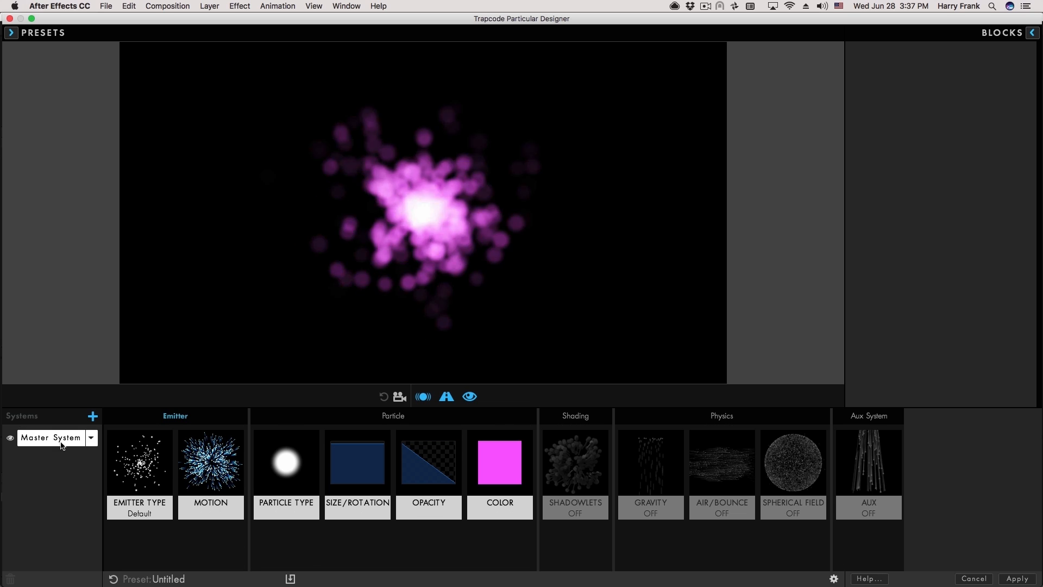
left_click(92, 416)
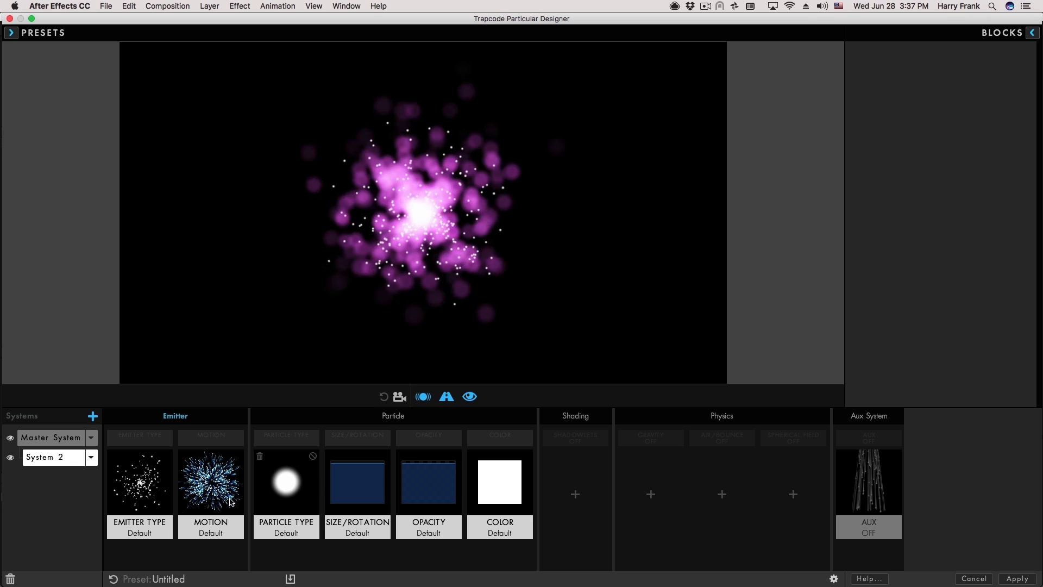
Delete System 2 and recreate it as a duplicate of the Master System.
left_click(11, 579)
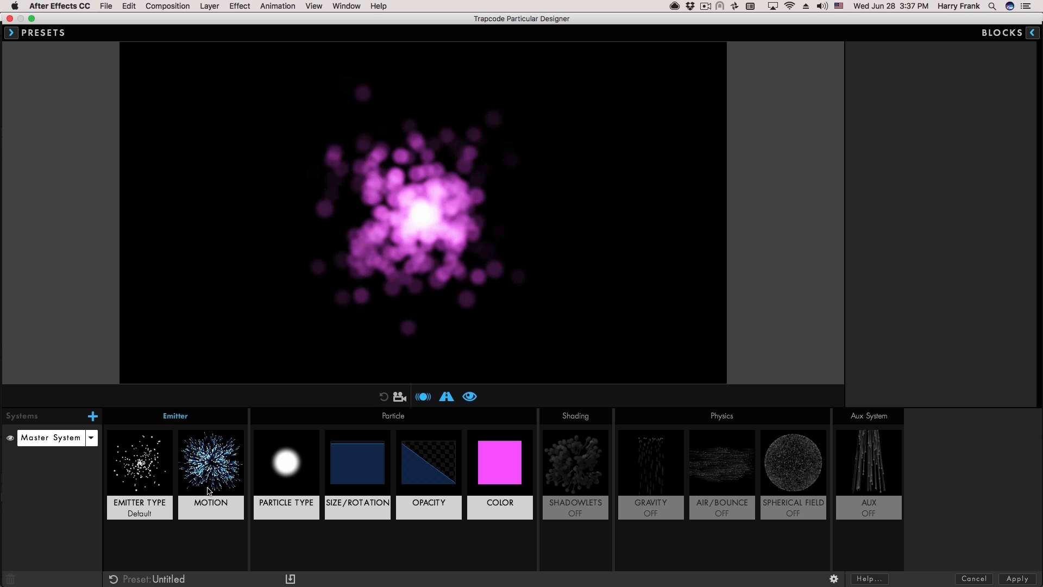
left_click(90, 438)
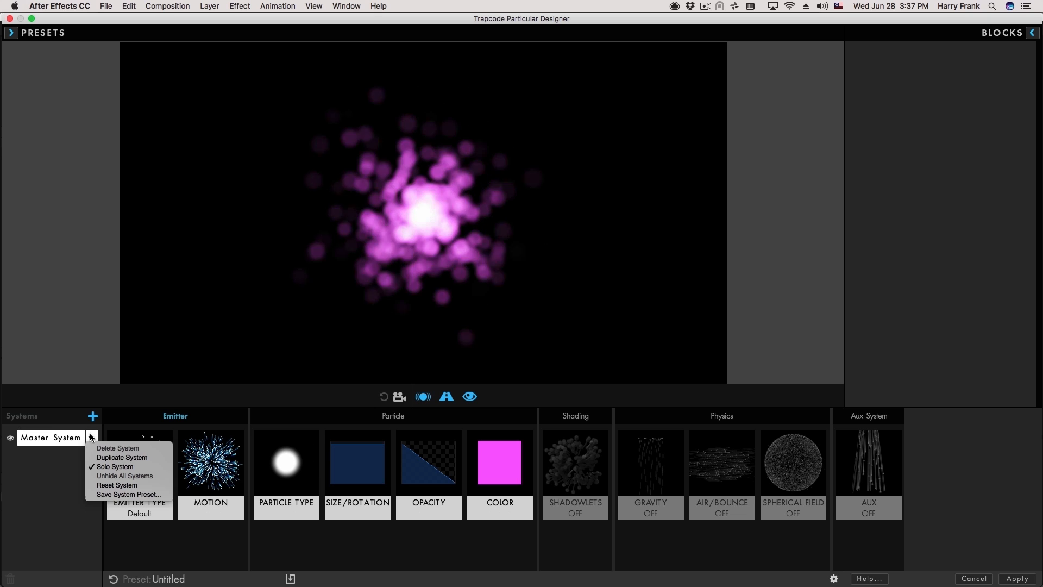
left_click(132, 459)
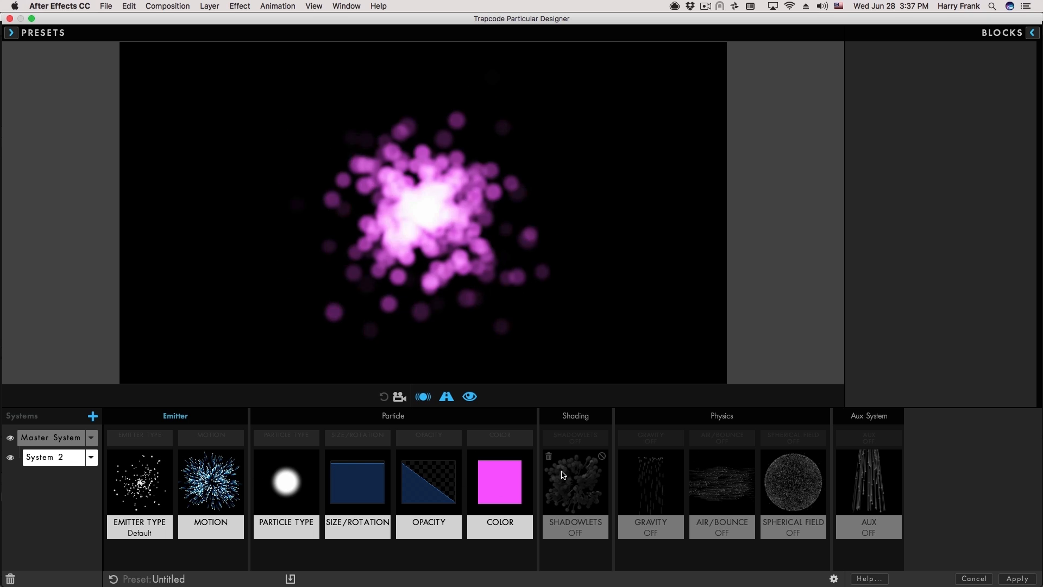
left_click(225, 490)
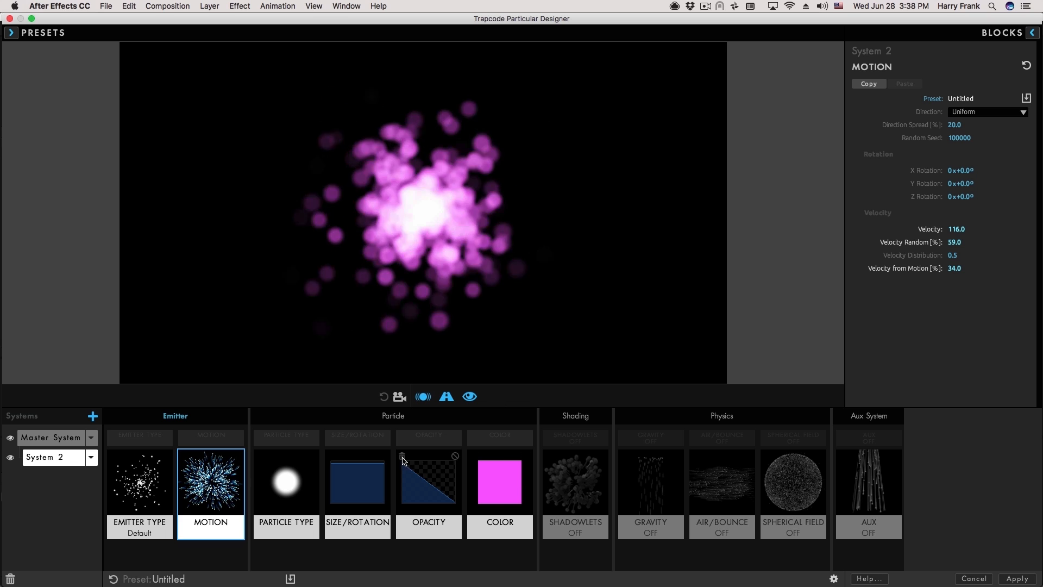
Turn System 2's particles orange by removing blue from its colour.
left_click(490, 487)
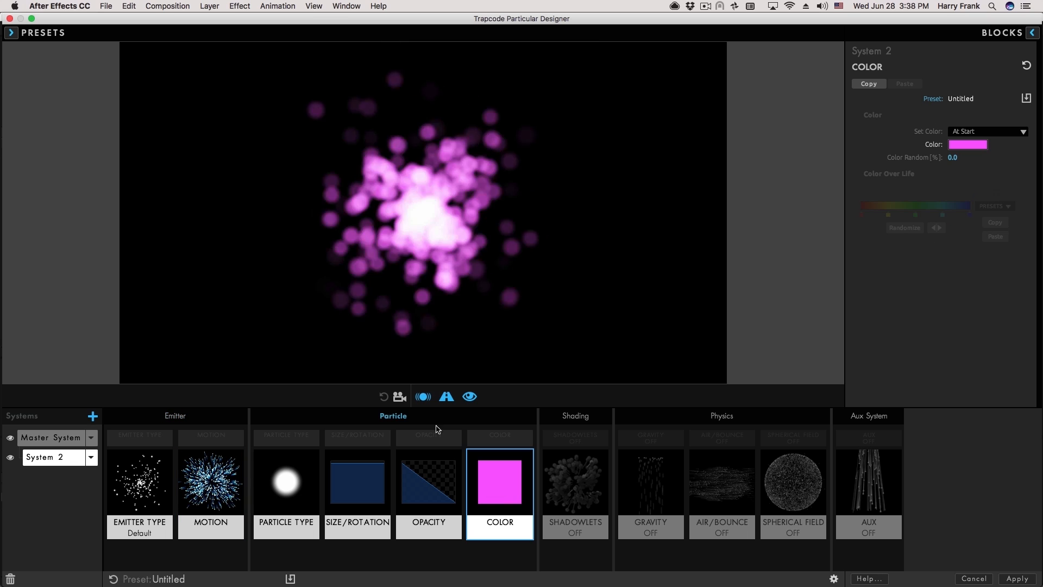
left_click(968, 144)
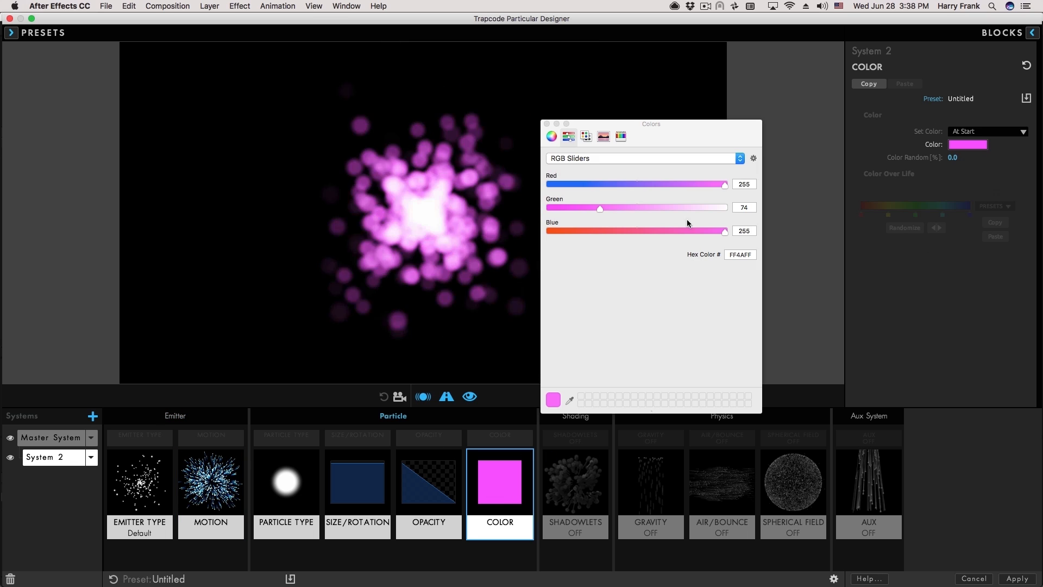
left_click_drag(724, 231, 550, 230)
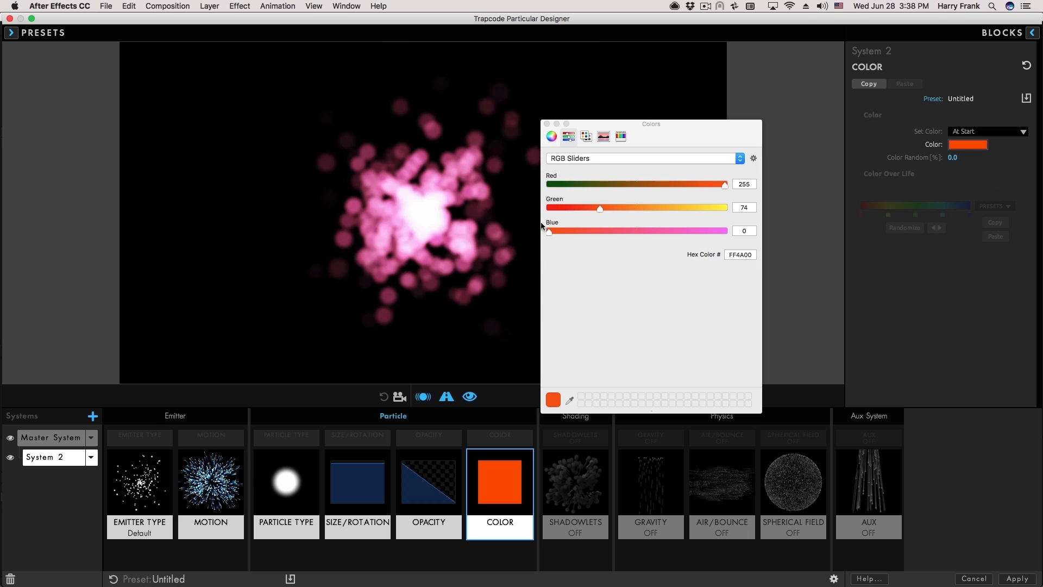
left_click(547, 123)
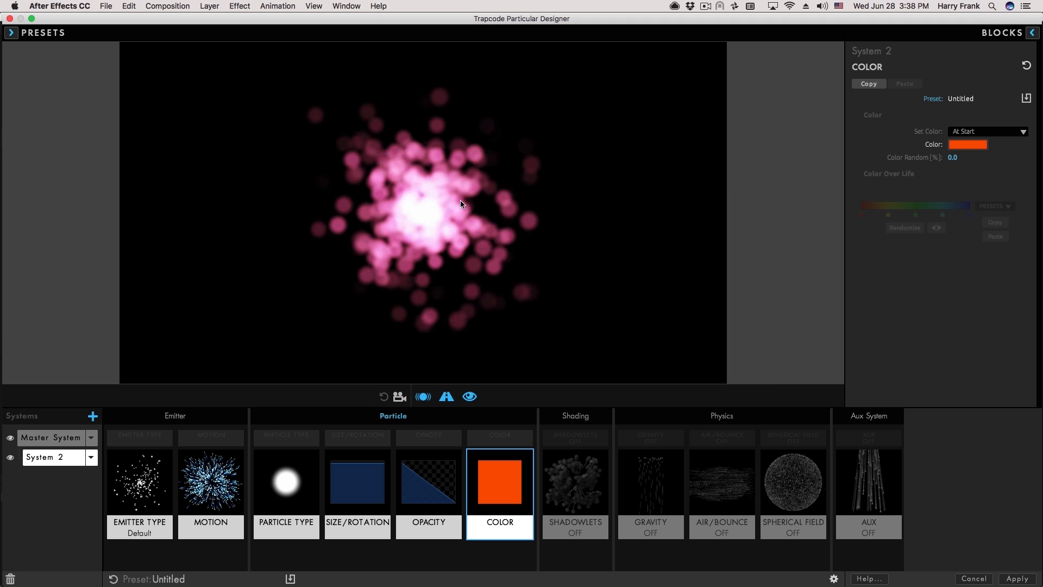
Change System 2's Random Seed to 100072.
left_click(207, 474)
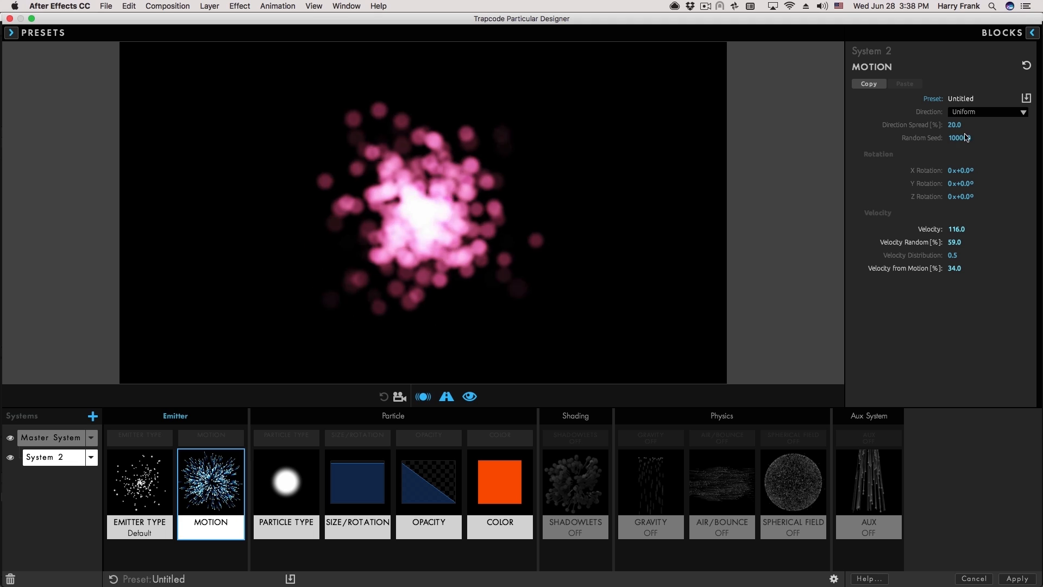
left_click_drag(967, 137, 978, 137)
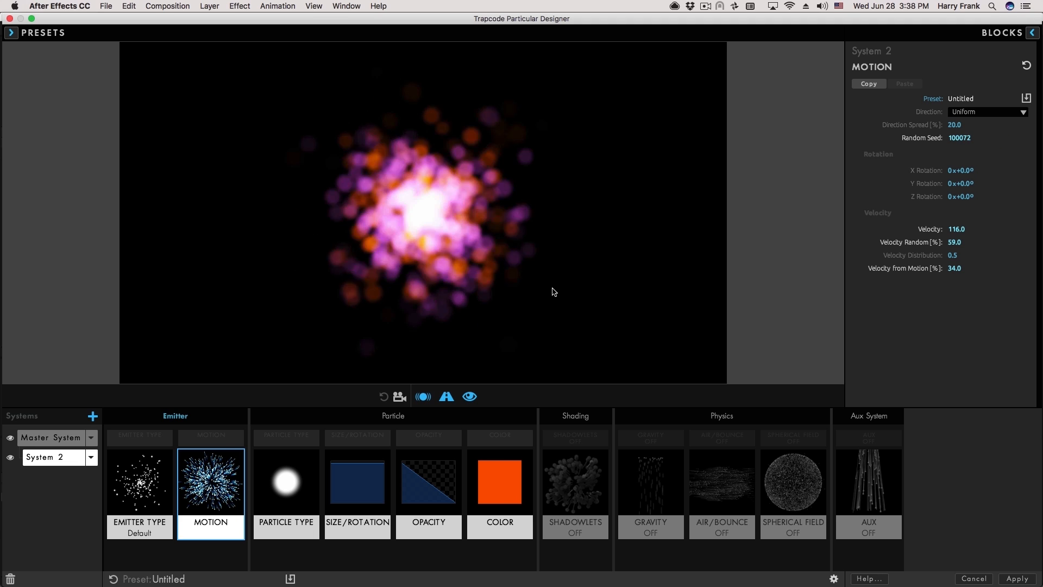
left_click(500, 434)
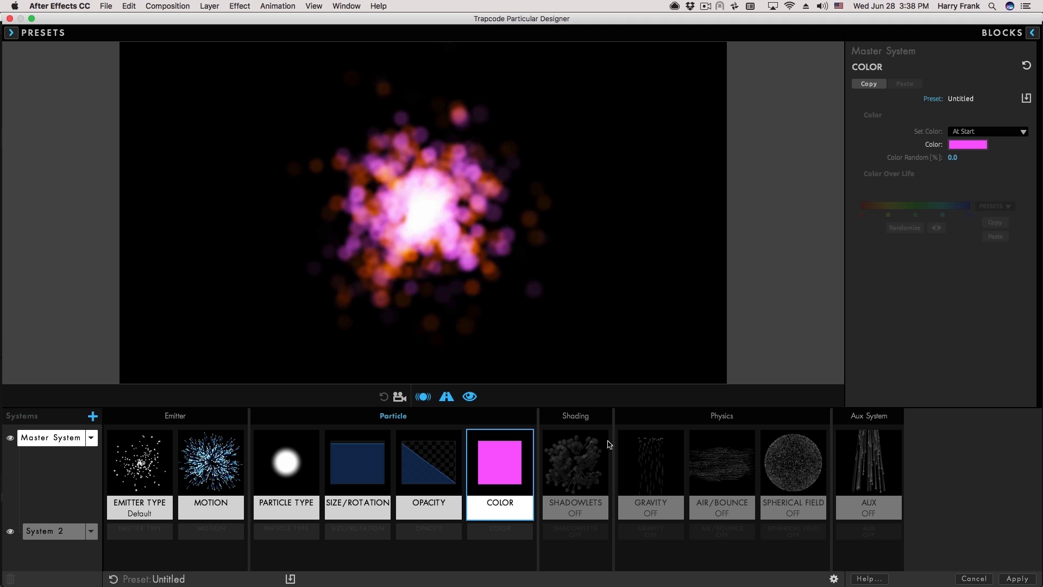
Set Master gravity to 62 and delete System 2's gravity block.
left_click(657, 462)
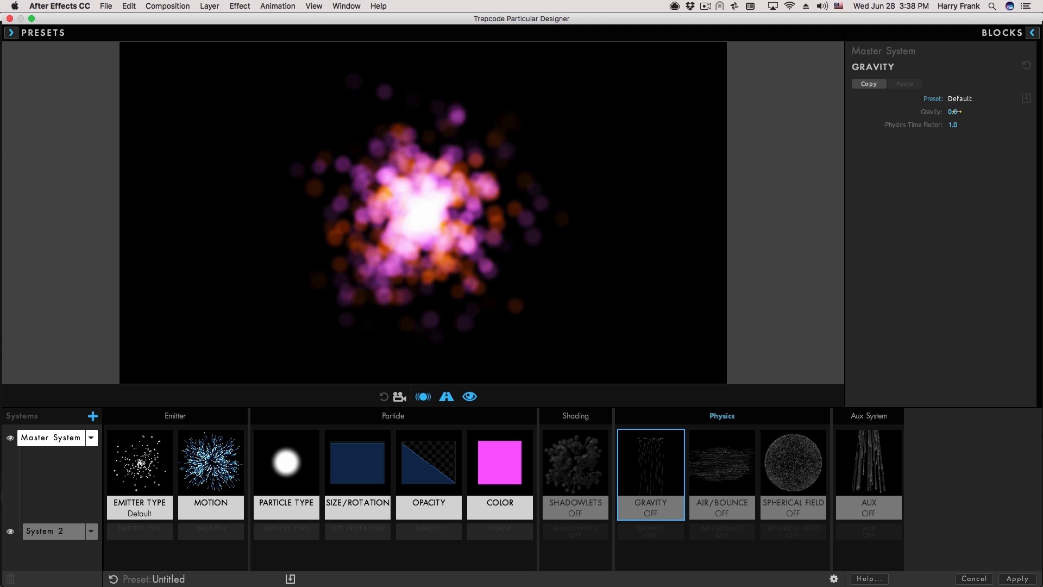
left_click_drag(953, 111, 987, 112)
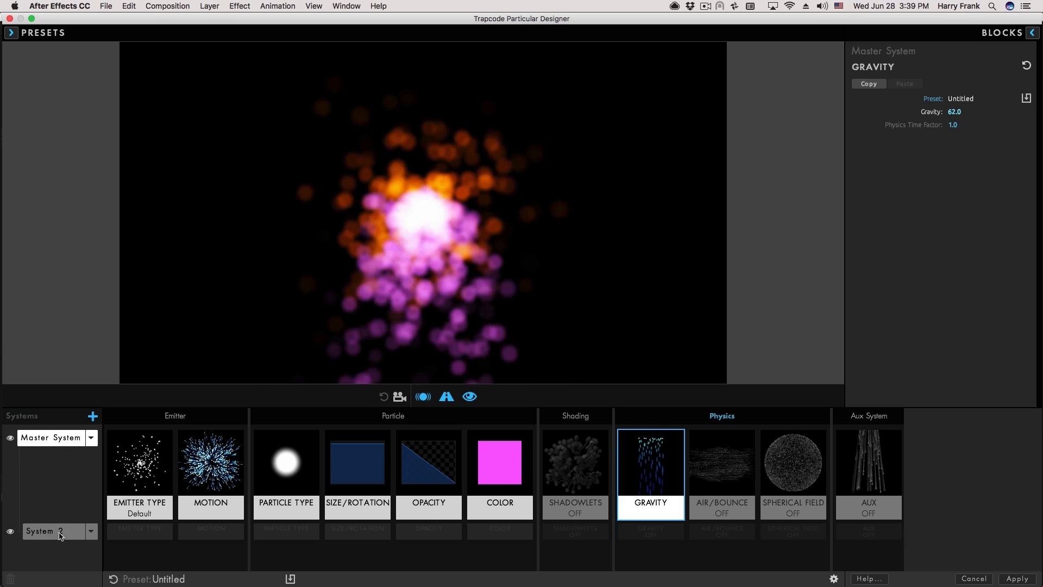
left_click(38, 531)
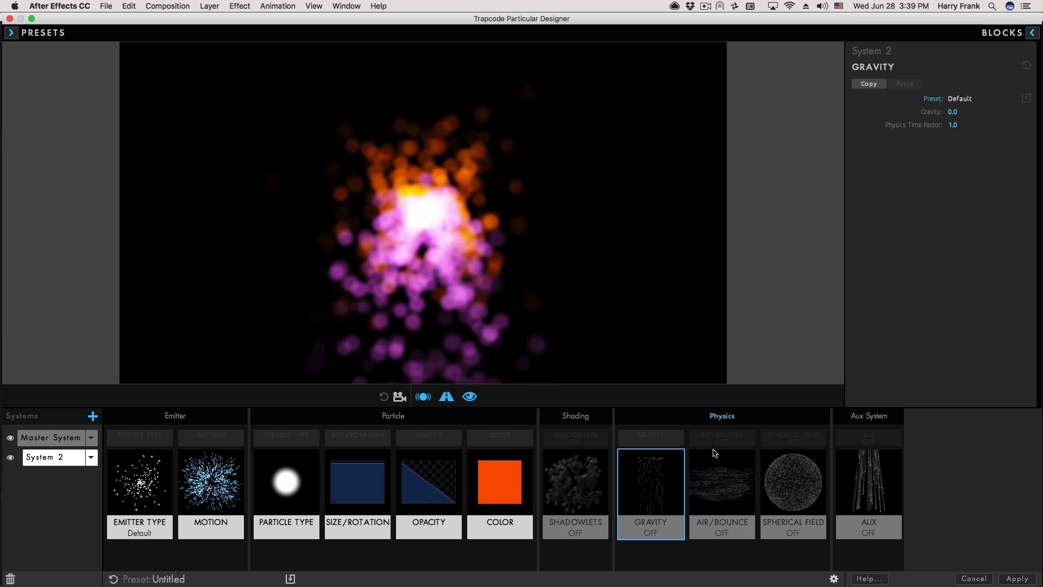
left_click(624, 458)
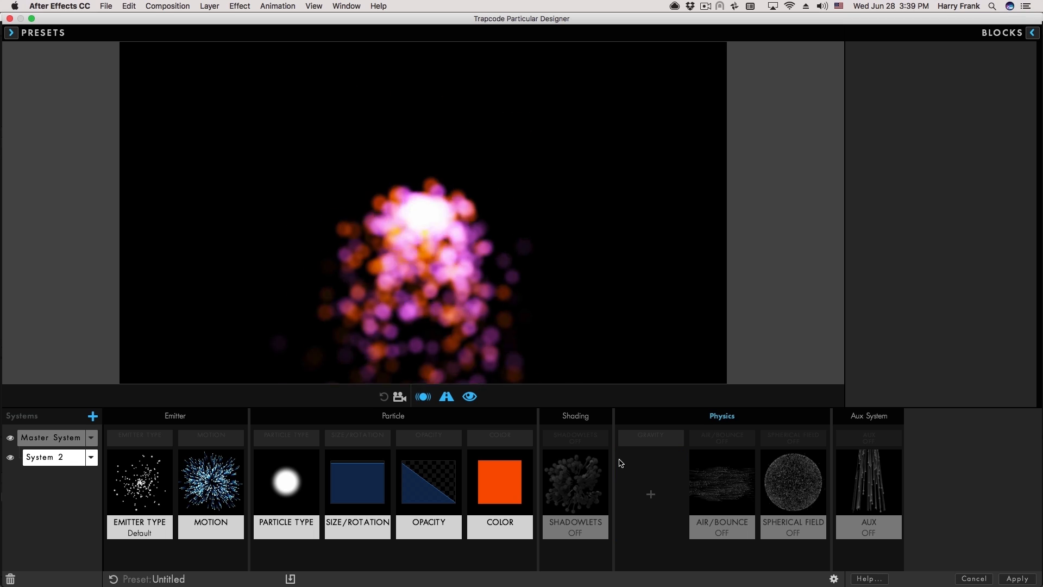
mouse_move(420, 238)
left_mouse_down()
mouse_move(366, 203)
mouse_move(465, 229)
mouse_move(502, 203)
left_mouse_up()
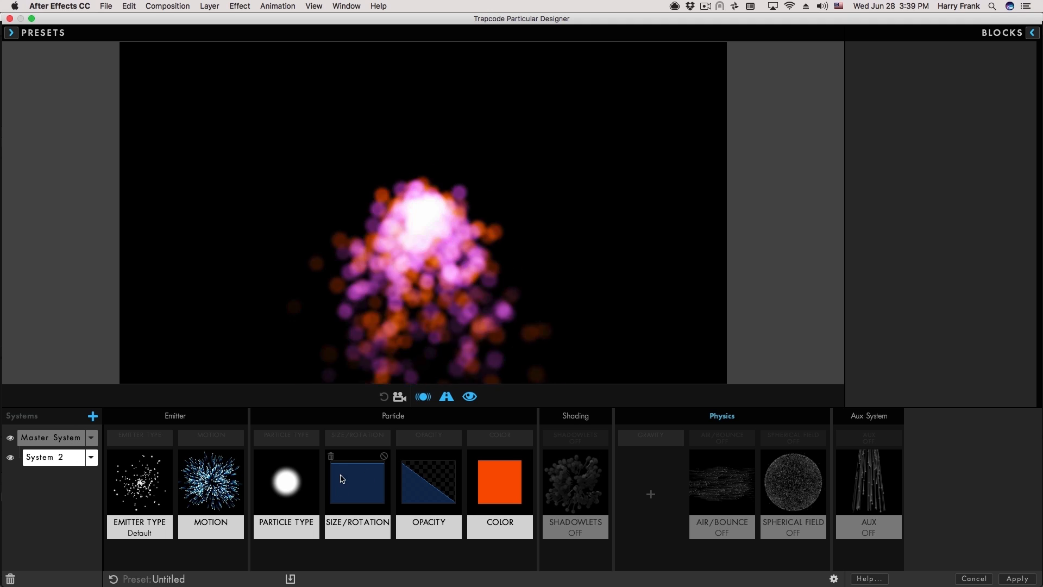
Make Master particles Glow Sphere (No DOF) with a Screen glow blend mode.
left_click(279, 476)
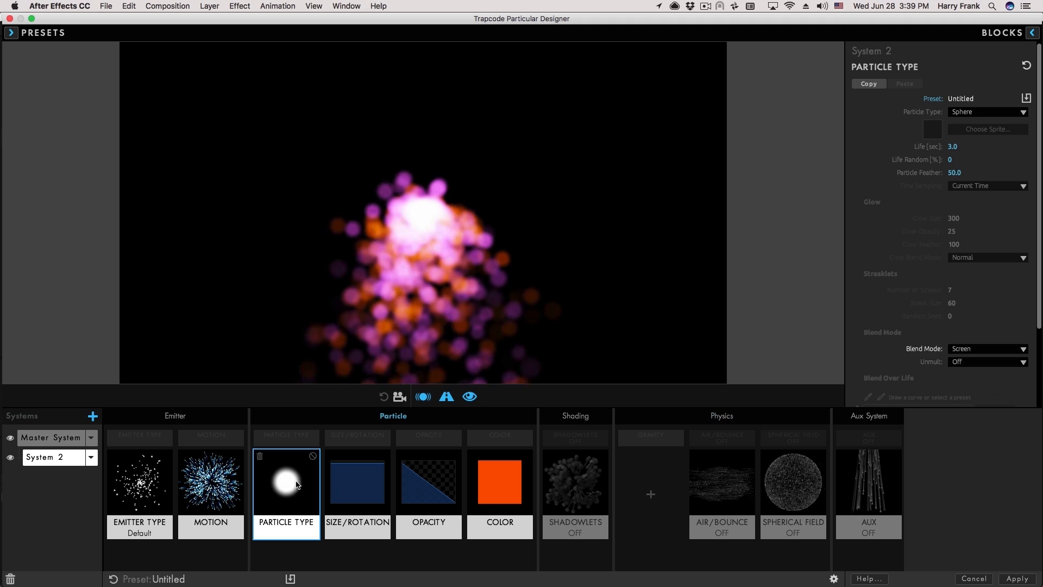
left_click(288, 435)
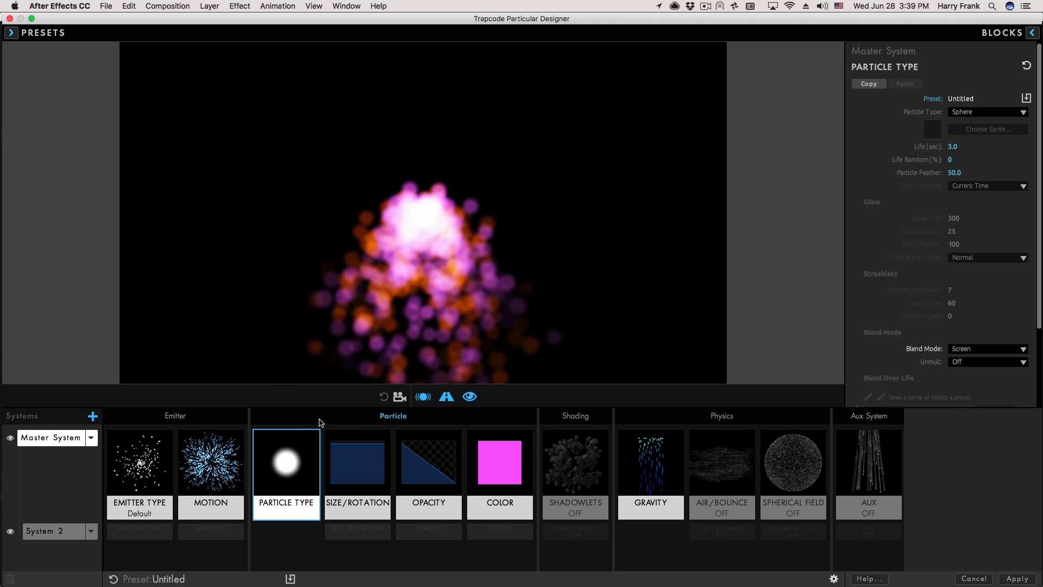
left_click(972, 113)
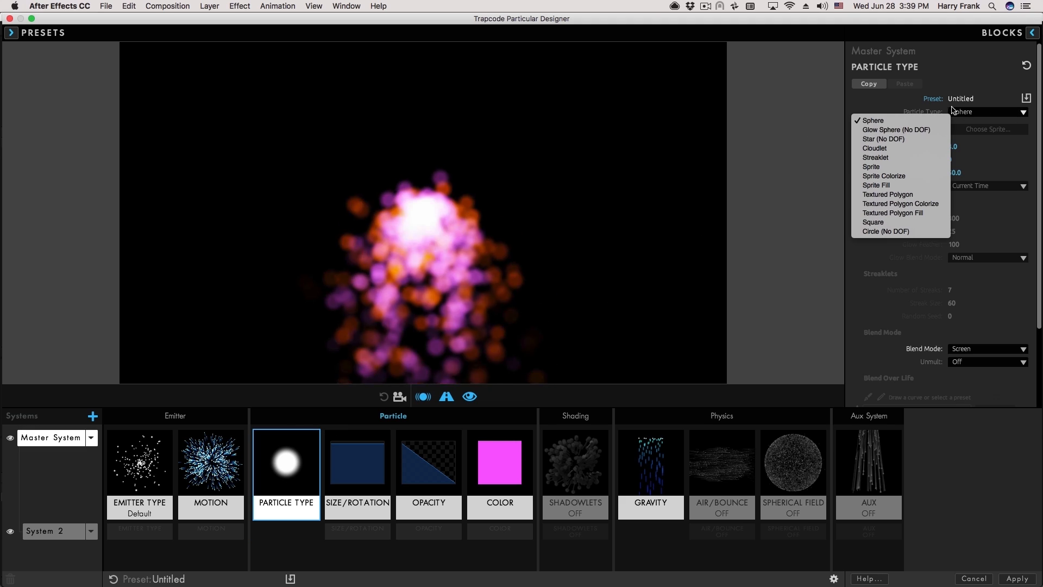
left_click(894, 129)
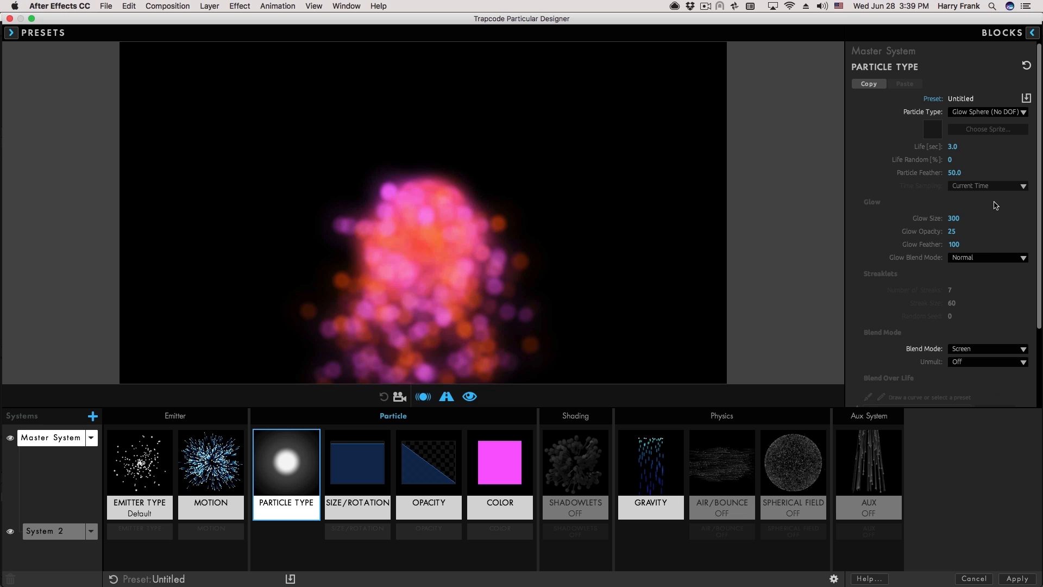
left_click(985, 258)
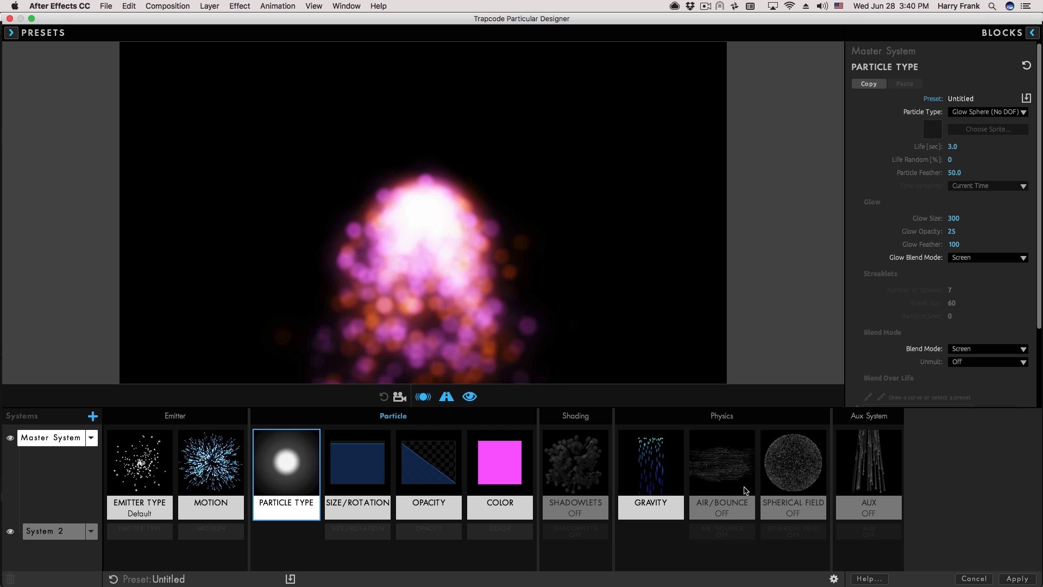
left_click(345, 533)
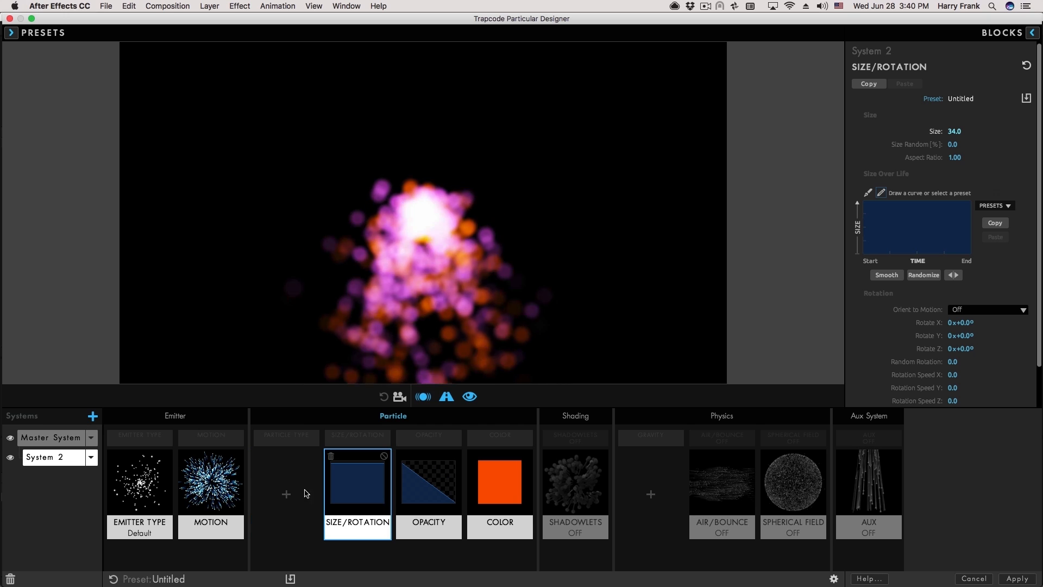
left_click(358, 438)
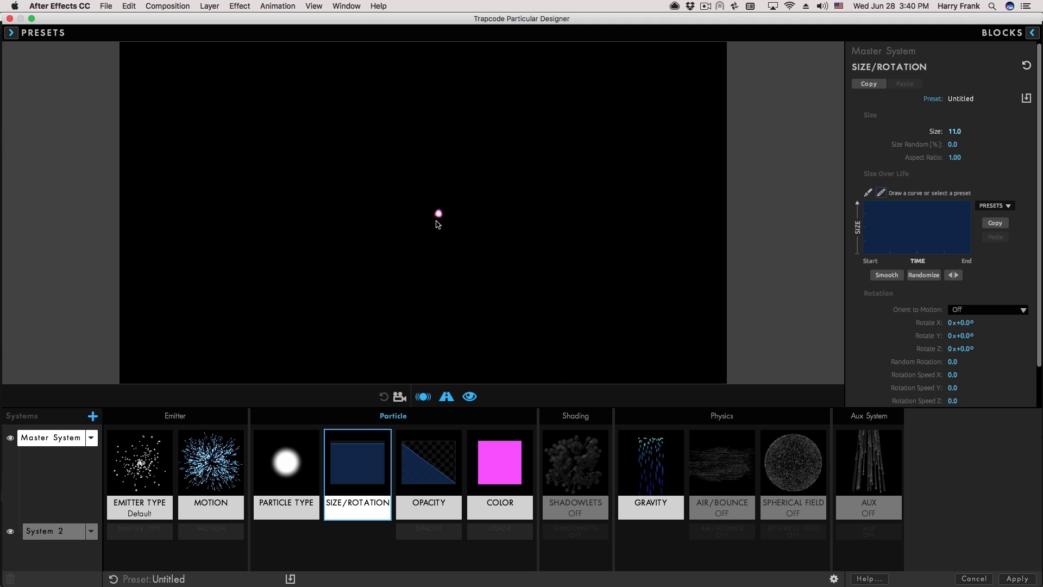
Preview the finer size-11 spray by moving the emitter and briefly browse the preset library.
mouse_move(555, 216)
left_mouse_down()
mouse_move(547, 159)
mouse_move(522, 191)
mouse_move(466, 215)
mouse_move(402, 221)
mouse_move(354, 206)
mouse_move(364, 173)
left_mouse_up()
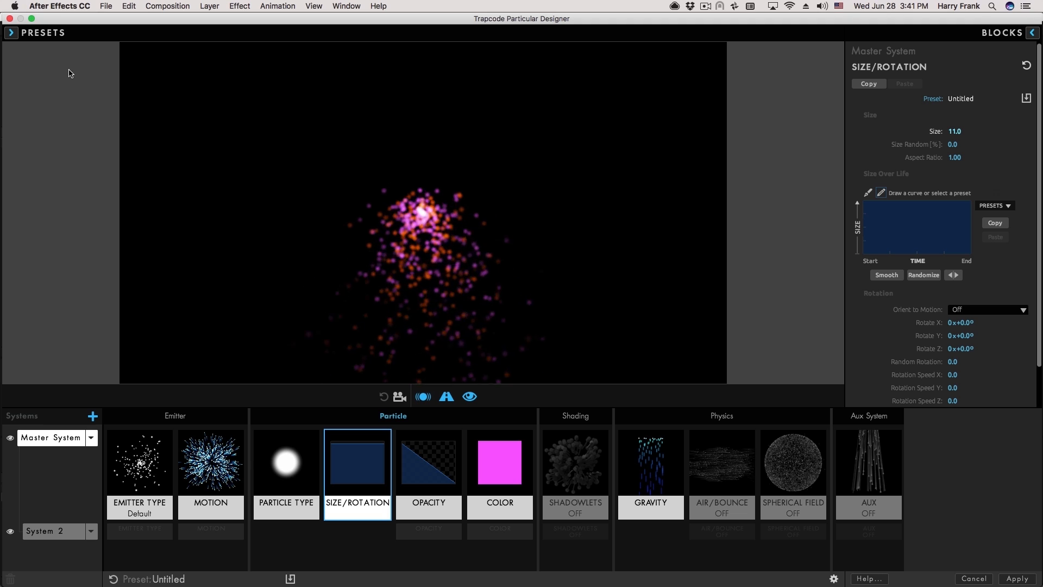
left_click(43, 35)
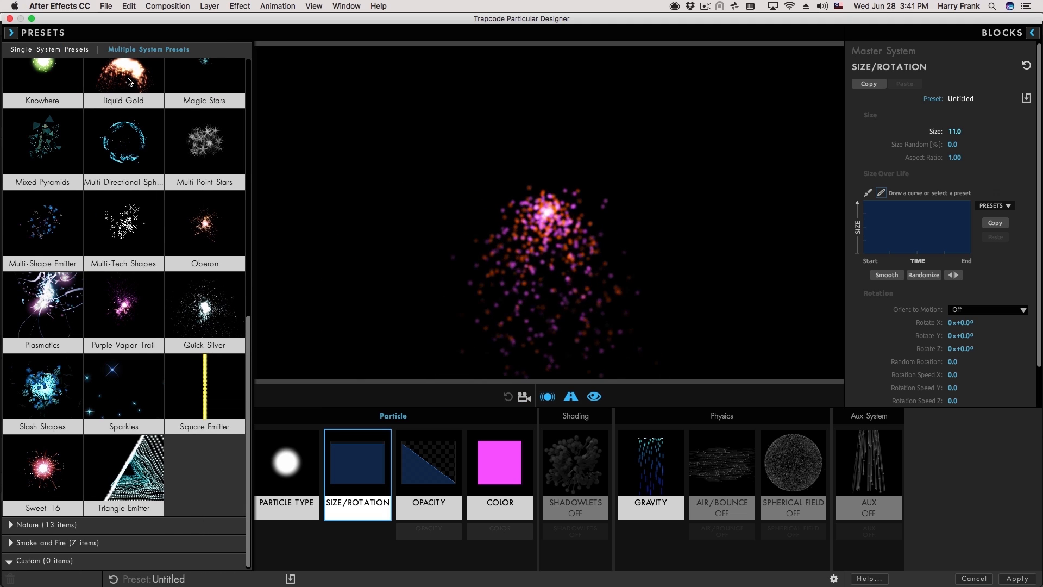
scroll(235, 341, "up", 10)
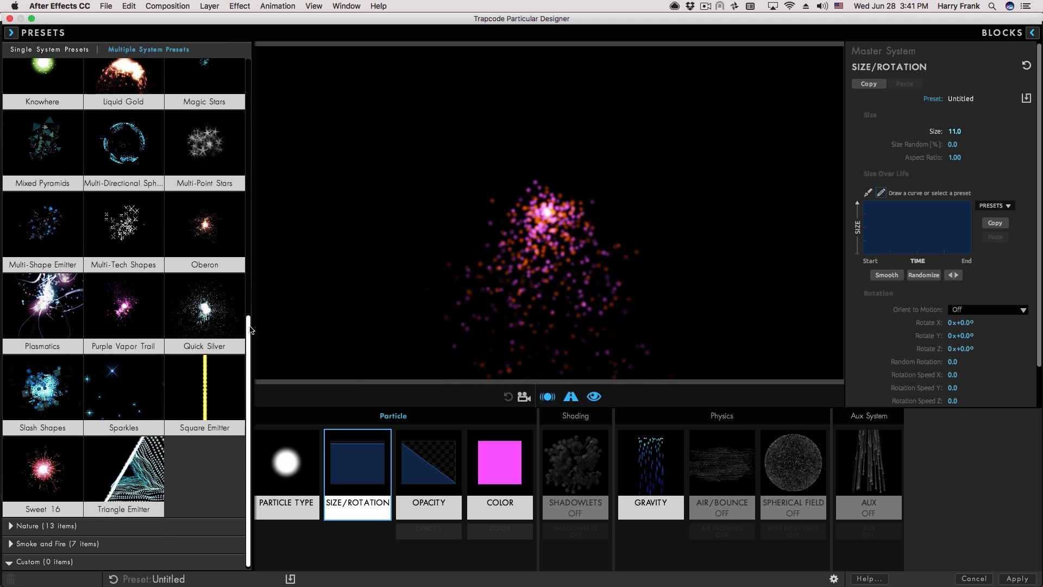
left_click(293, 97)
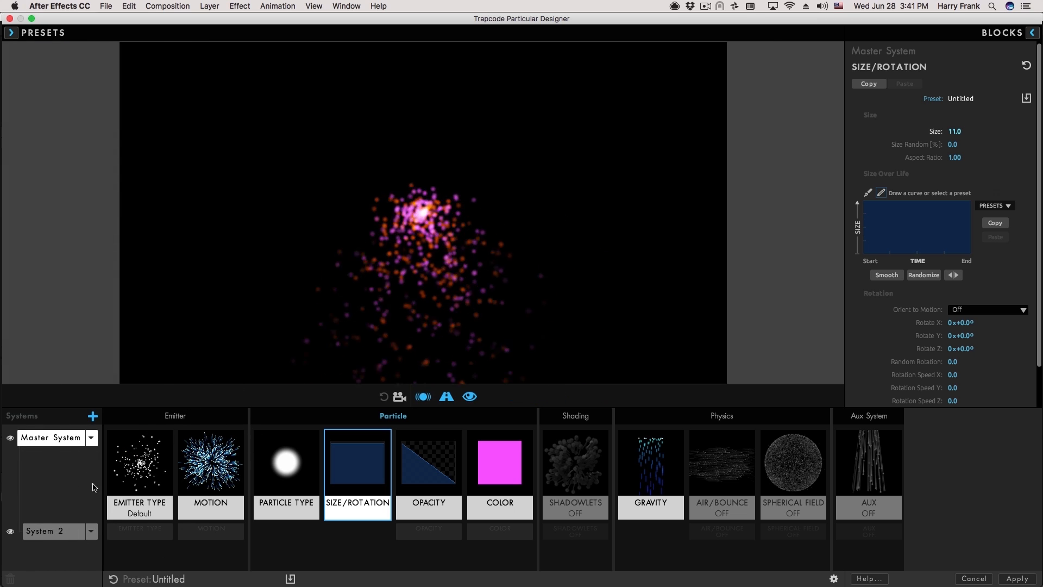
left_click(51, 537)
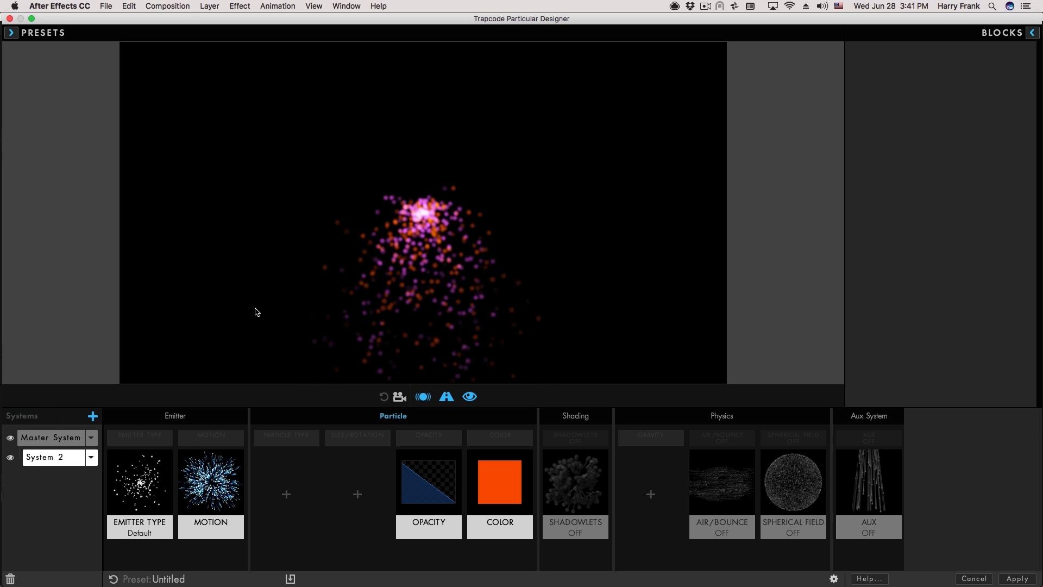
left_click(12, 33)
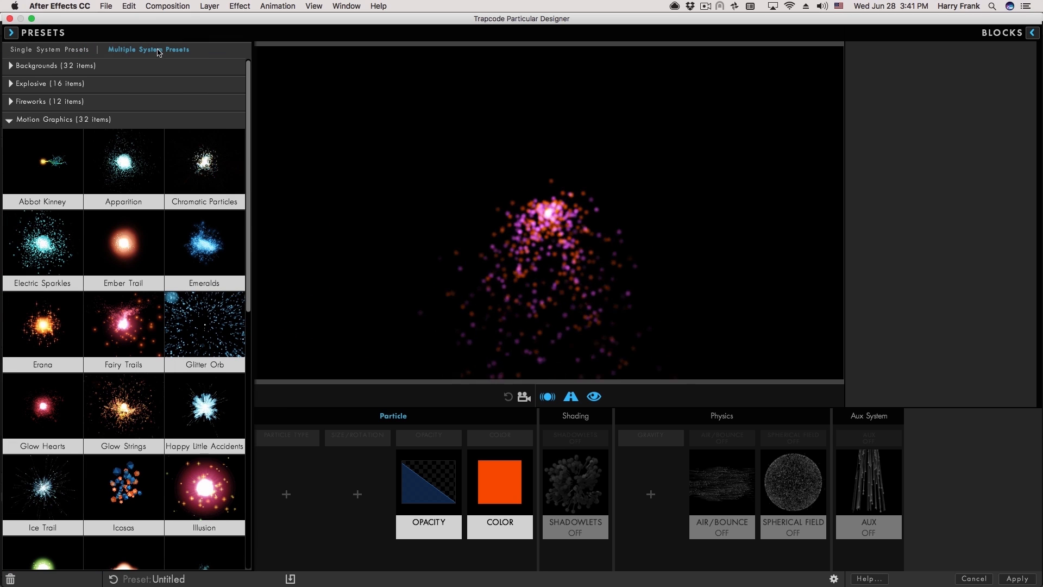
left_click(207, 166)
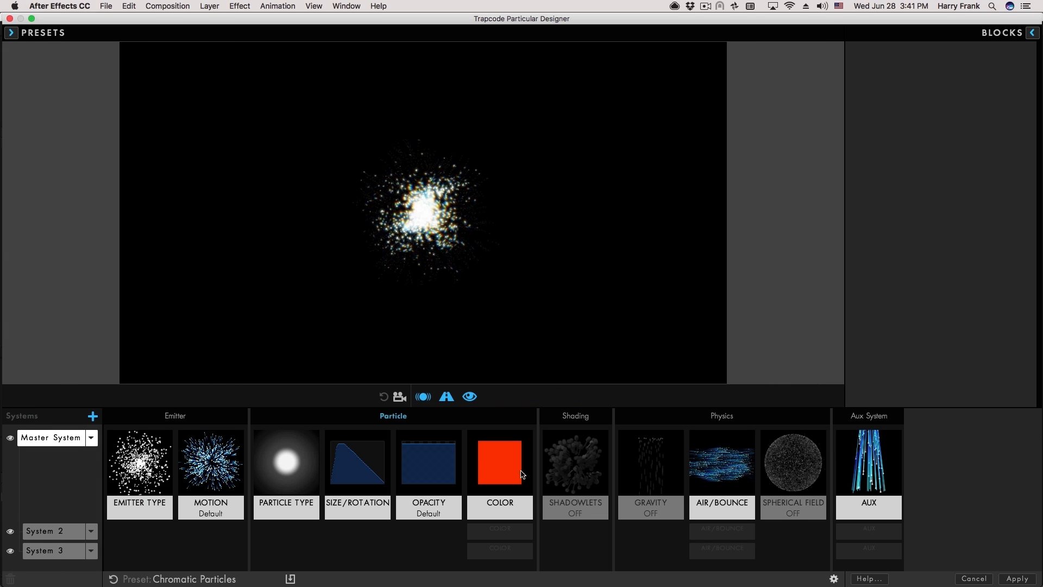
left_click(492, 476)
left_click(506, 549)
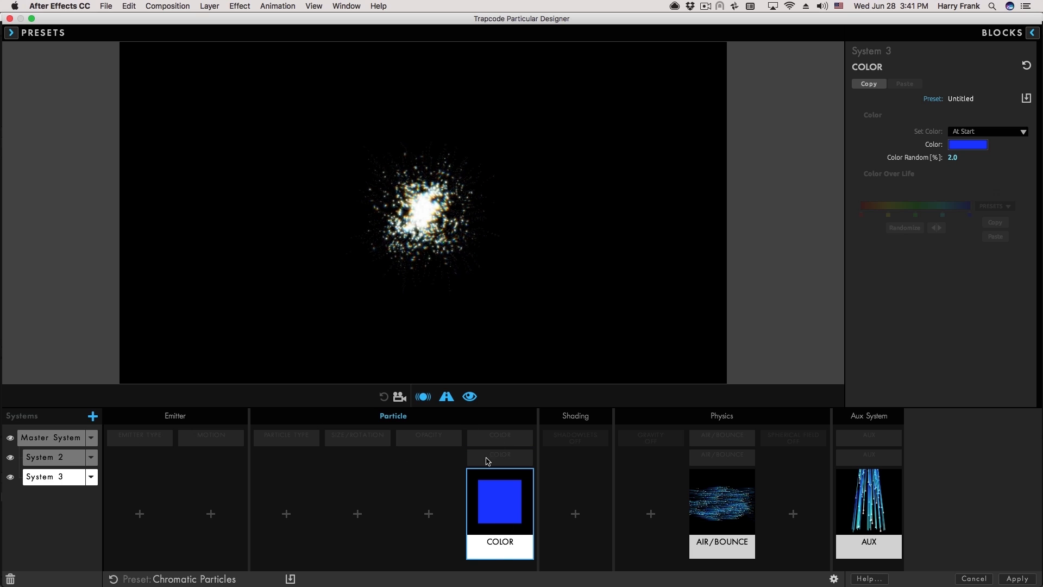
left_click(492, 437)
left_click(501, 529)
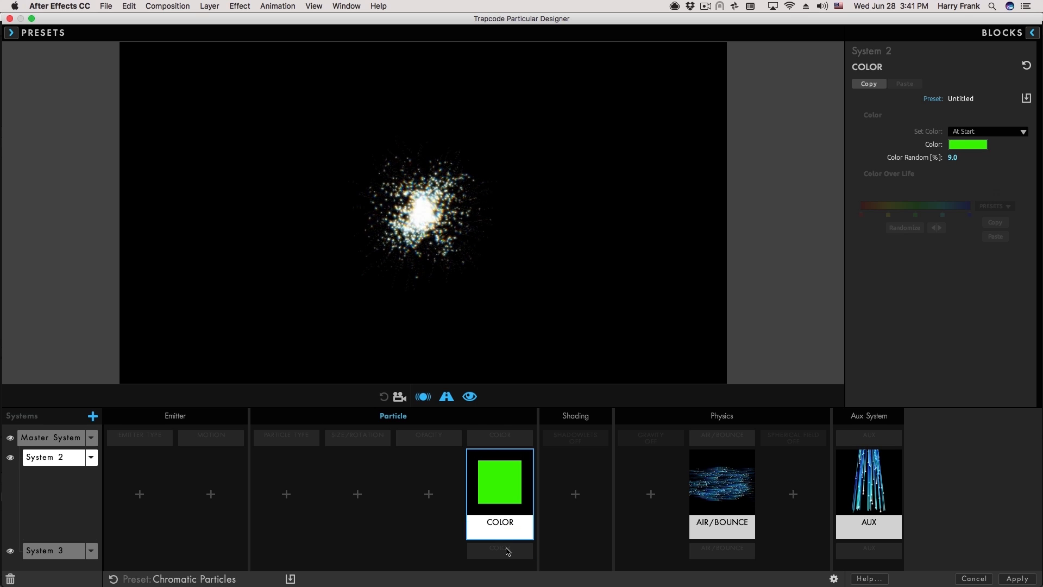
left_click(505, 549)
left_click(722, 435)
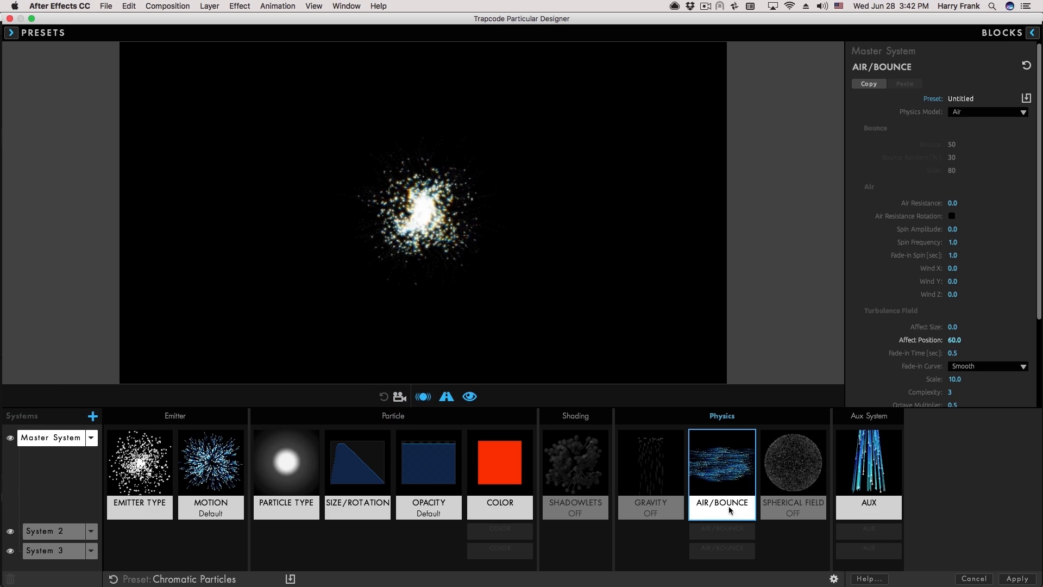
left_click(728, 530)
left_click(728, 550)
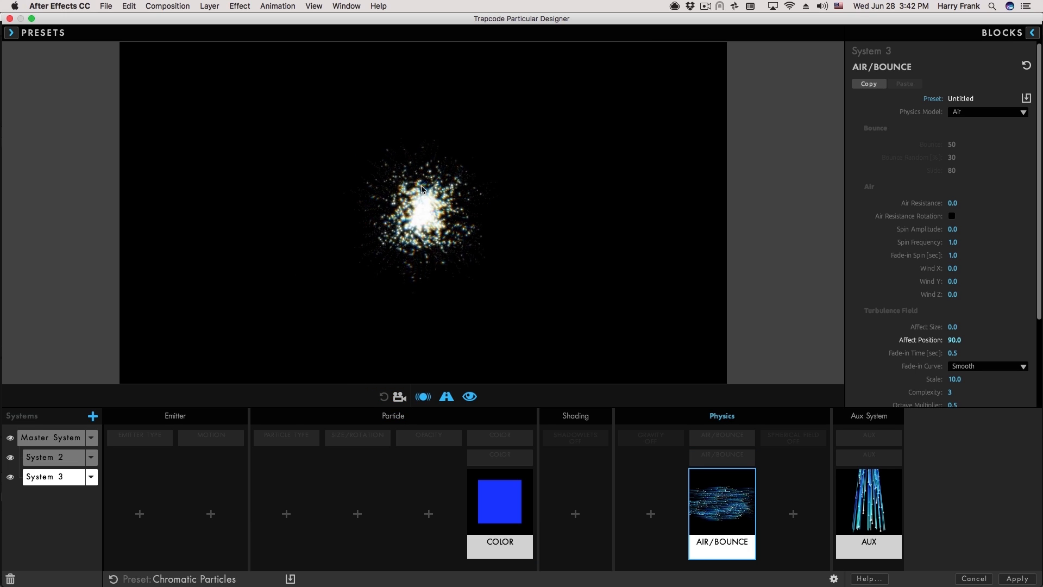
key("Up")
key("Up")
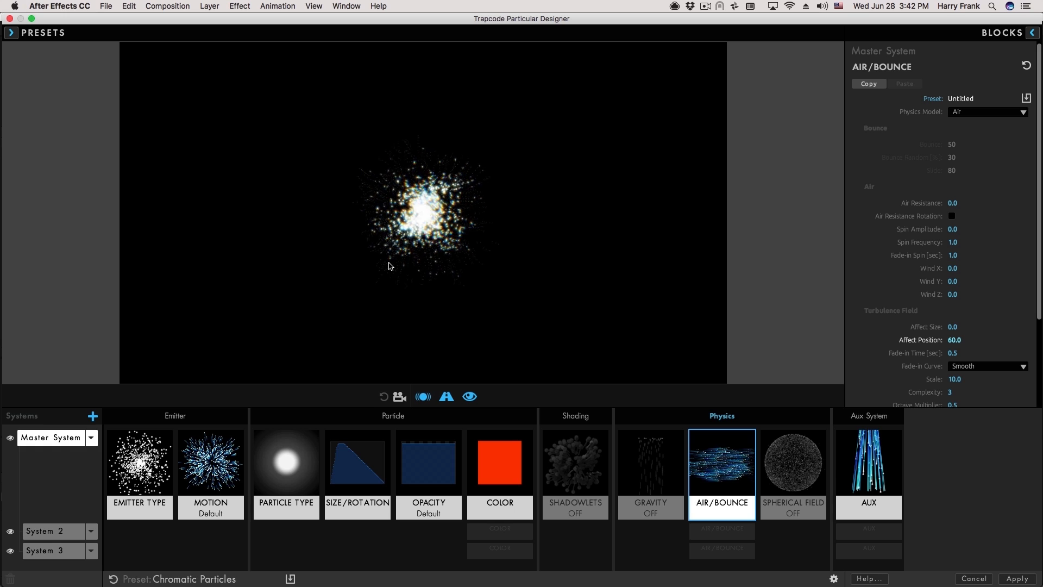
key("Down")
key("Down")
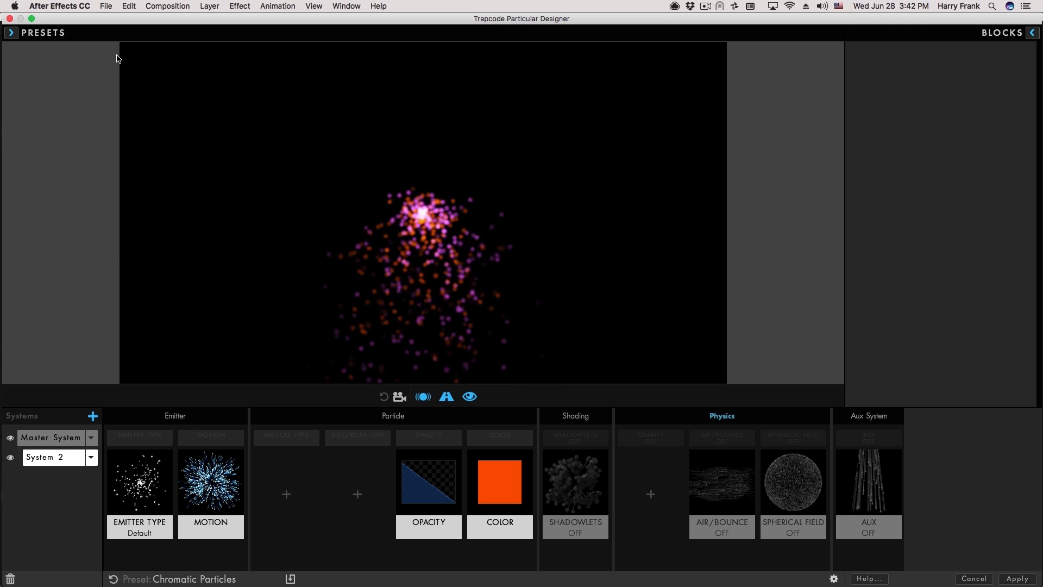
Load Basic Magic from Single System Presets > Light and Magic onto System 2 and test the emitter.
left_click(11, 34)
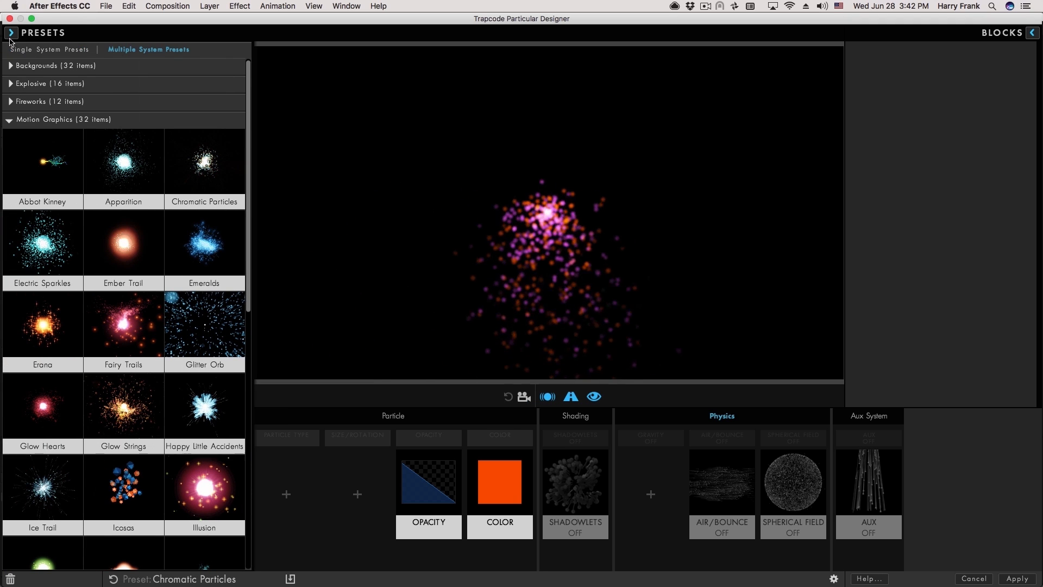
left_click(66, 50)
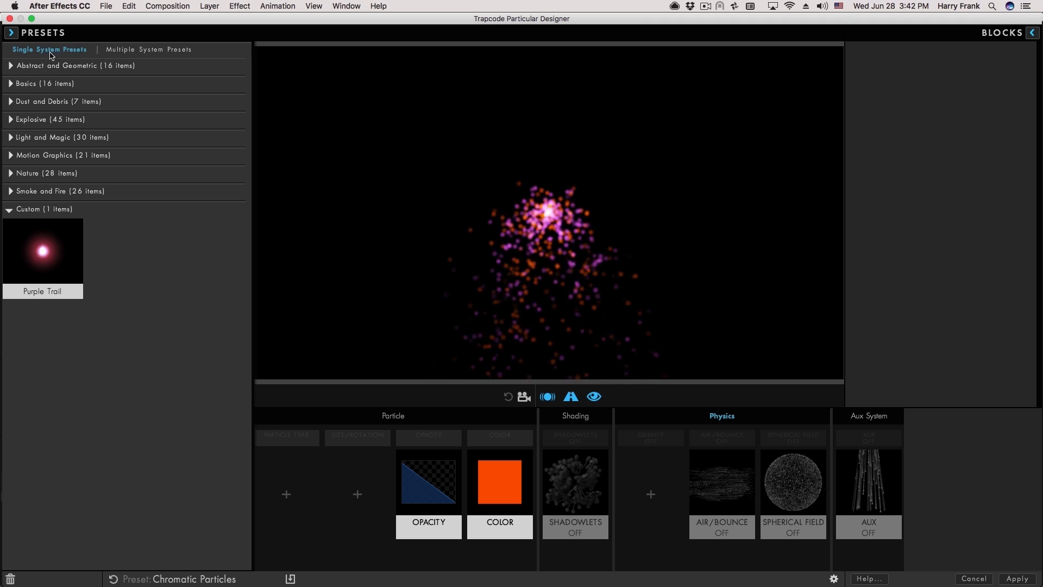
left_click(10, 33)
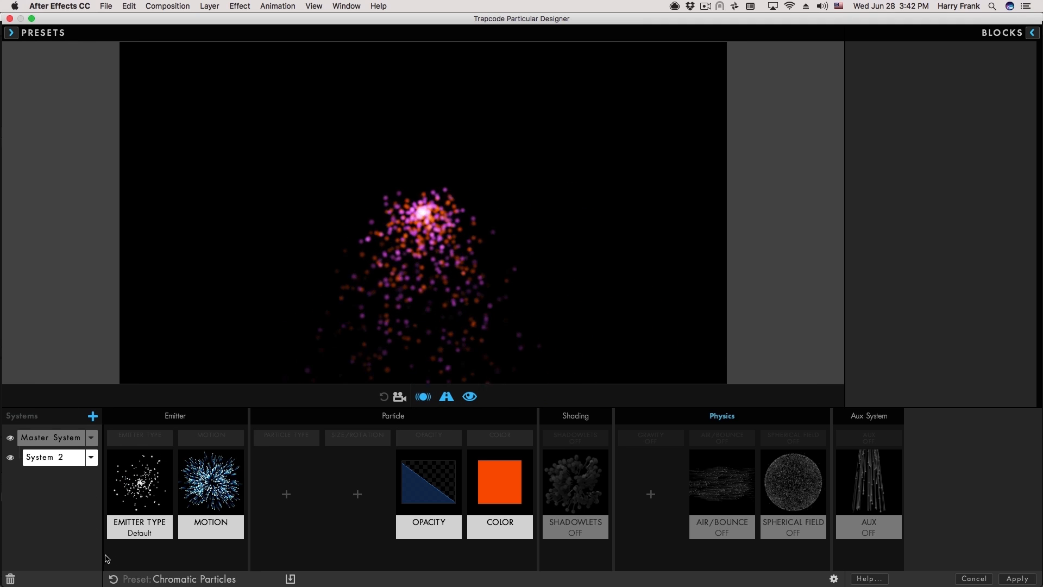
left_click(12, 33)
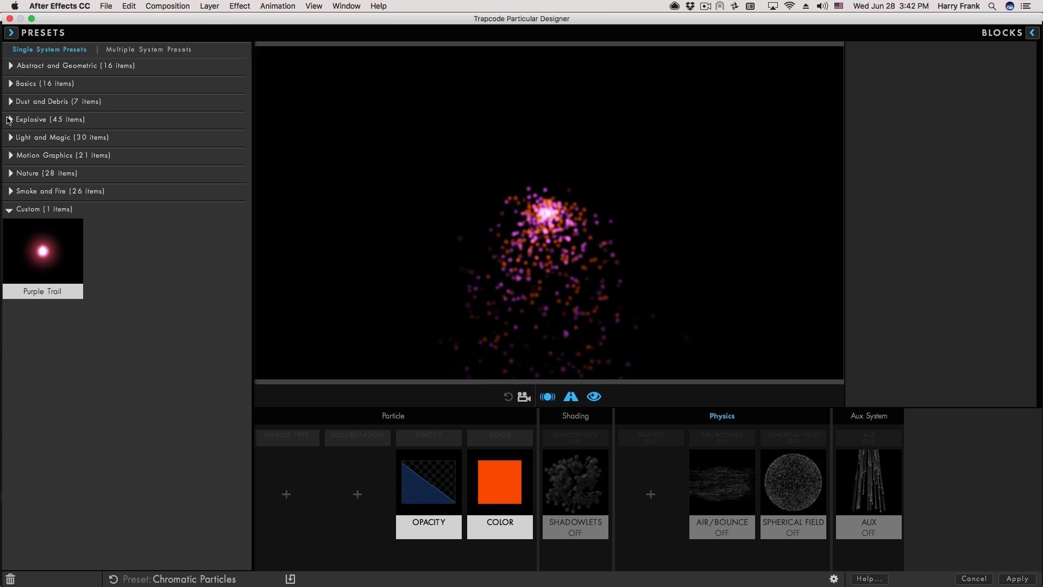
left_click(11, 138)
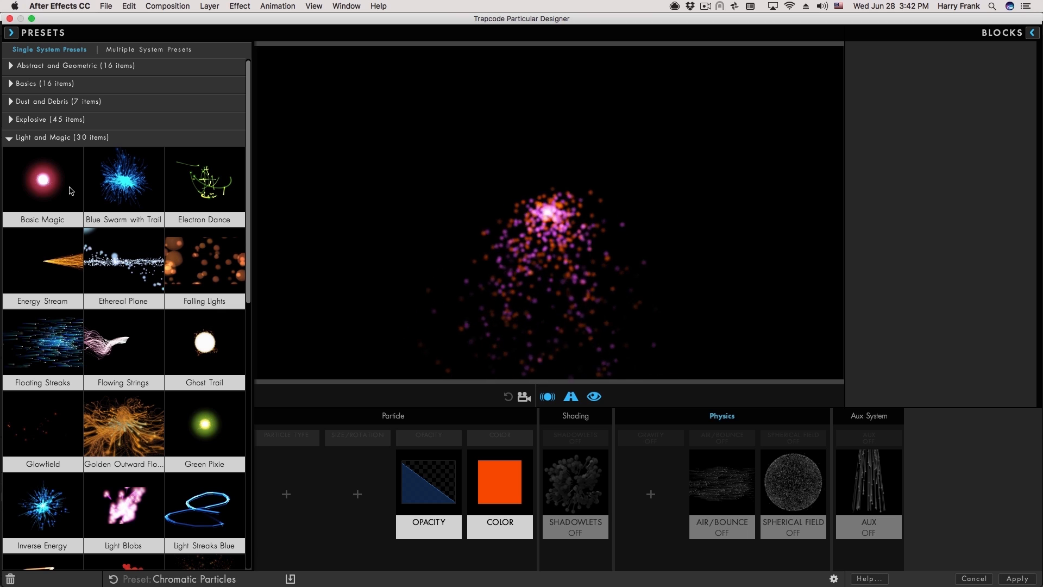
double_click(46, 178)
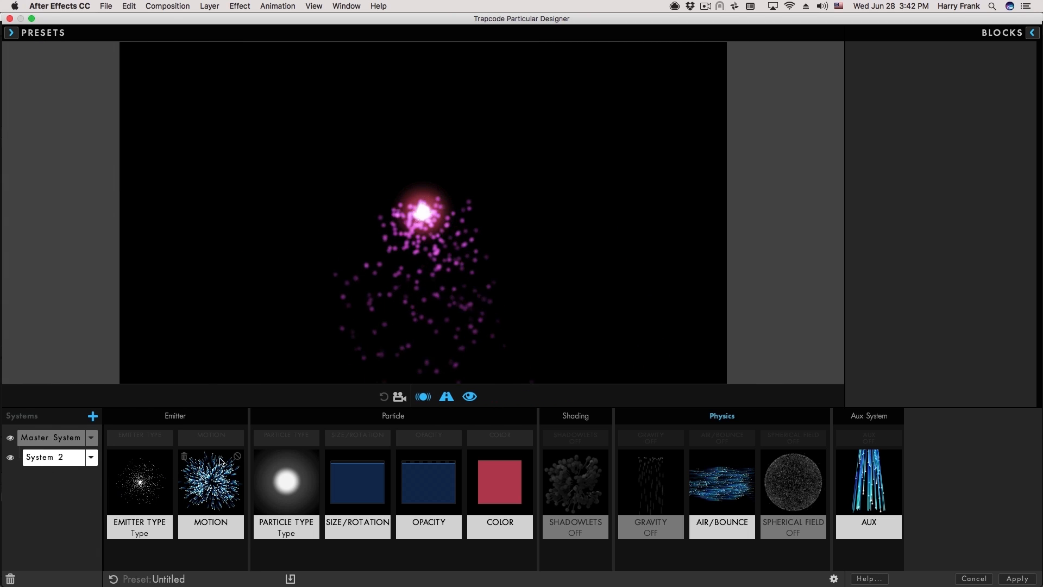
mouse_move(240, 458)
mouse_move(430, 214)
left_mouse_down()
mouse_move(415, 239)
mouse_move(498, 238)
mouse_move(457, 210)
left_mouse_up()
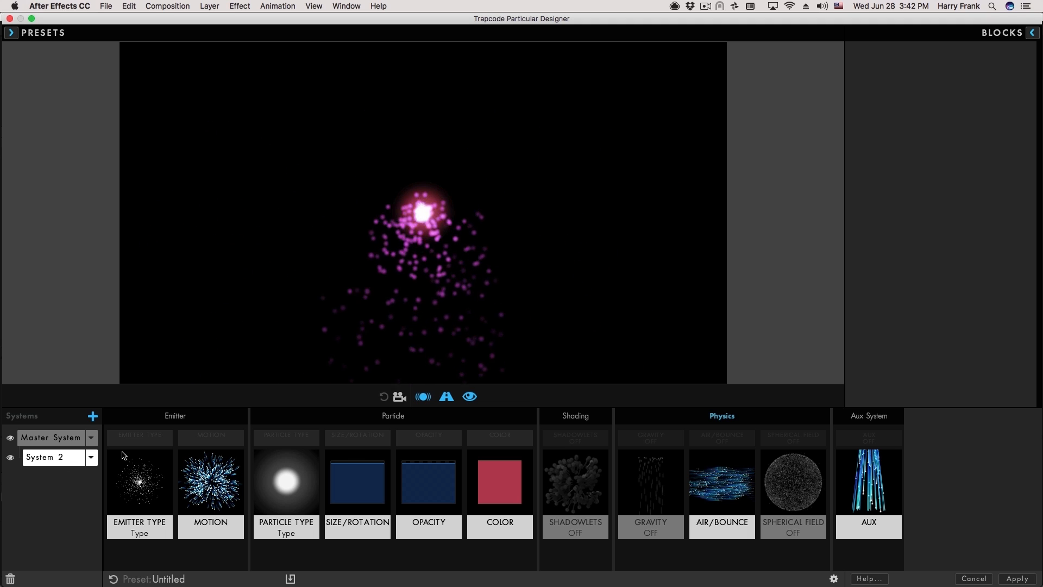
mouse_move(507, 466)
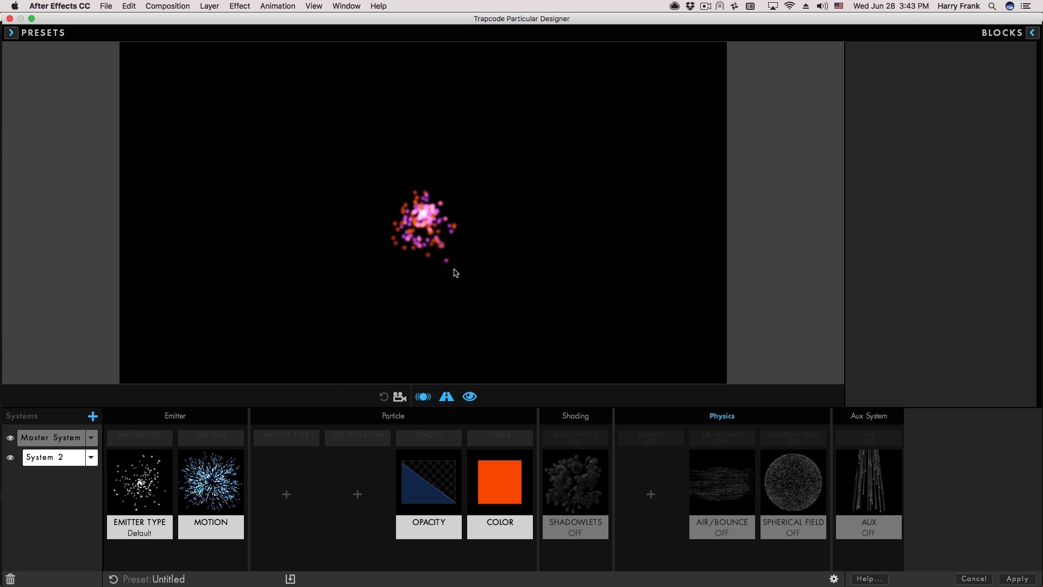
Add a Basic Magic system, undo it, then double-click Basic Magic again to create System 3.
left_click(93, 415)
left_click(31, 33)
left_click(43, 205)
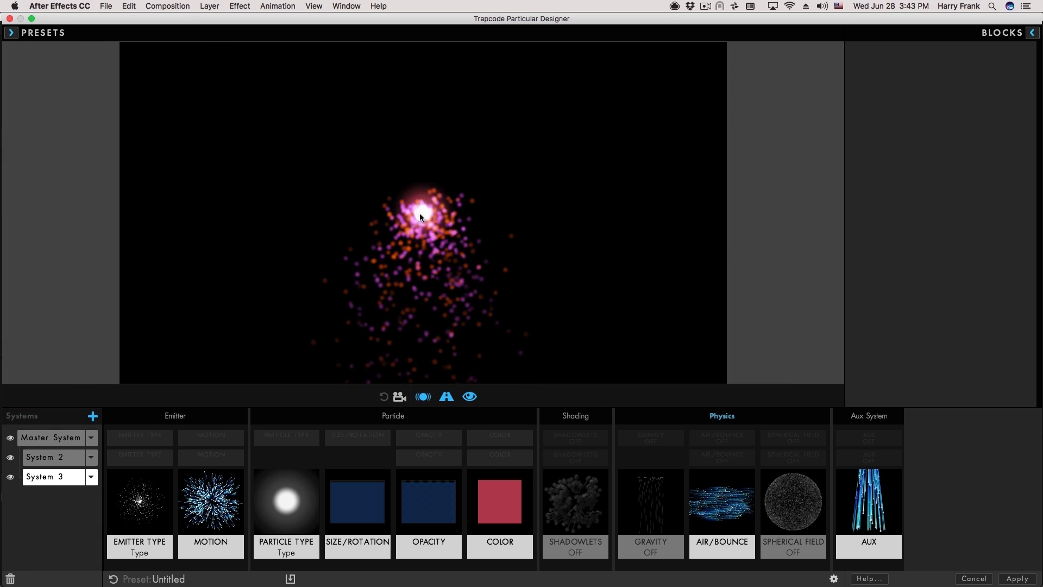
mouse_move(447, 209)
left_mouse_down()
mouse_move(394, 200)
mouse_move(513, 184)
mouse_move(473, 177)
left_mouse_up()
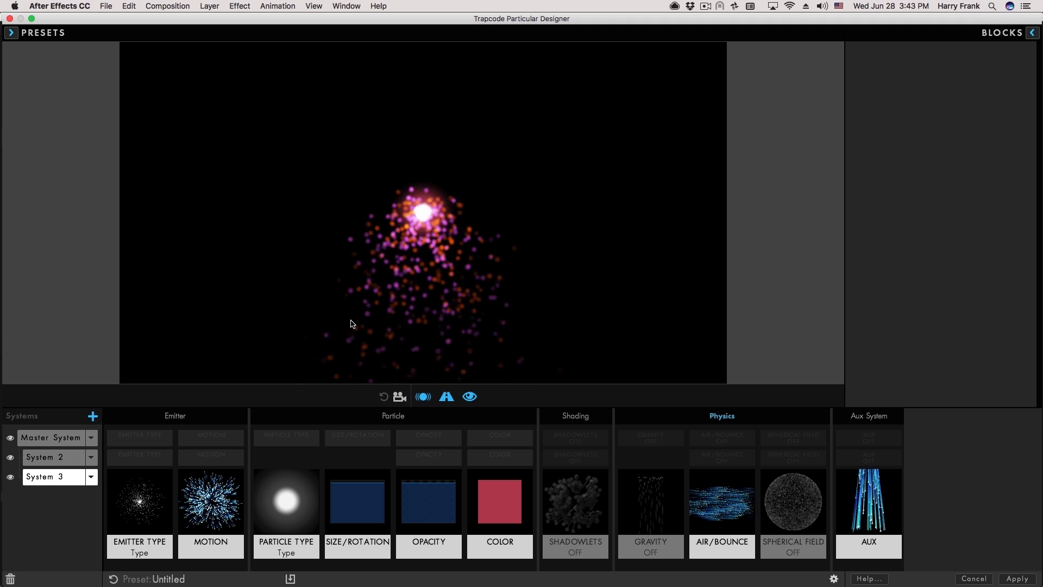
key("super+z")
key("super+z")
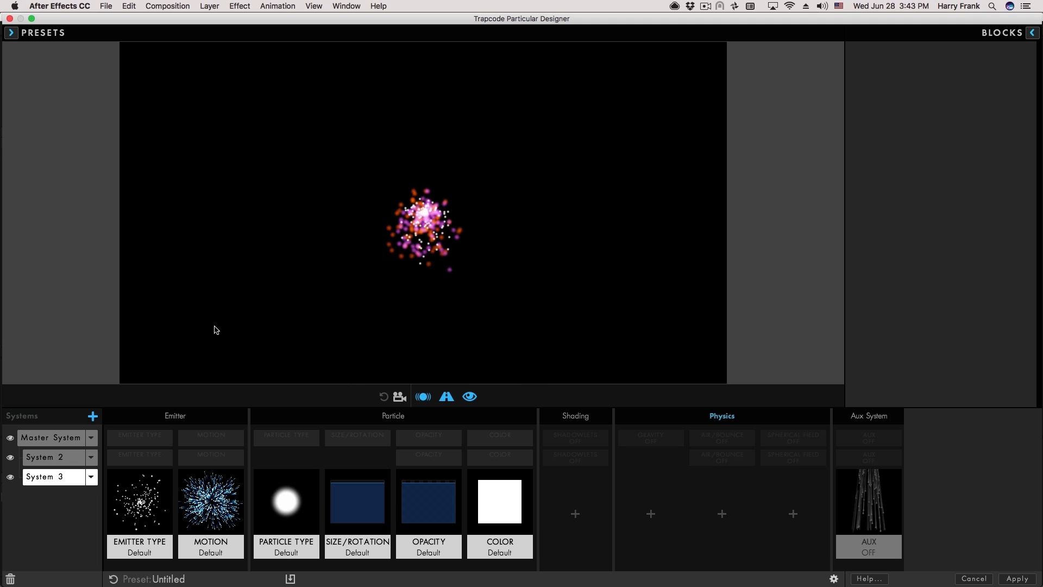
left_click(11, 33)
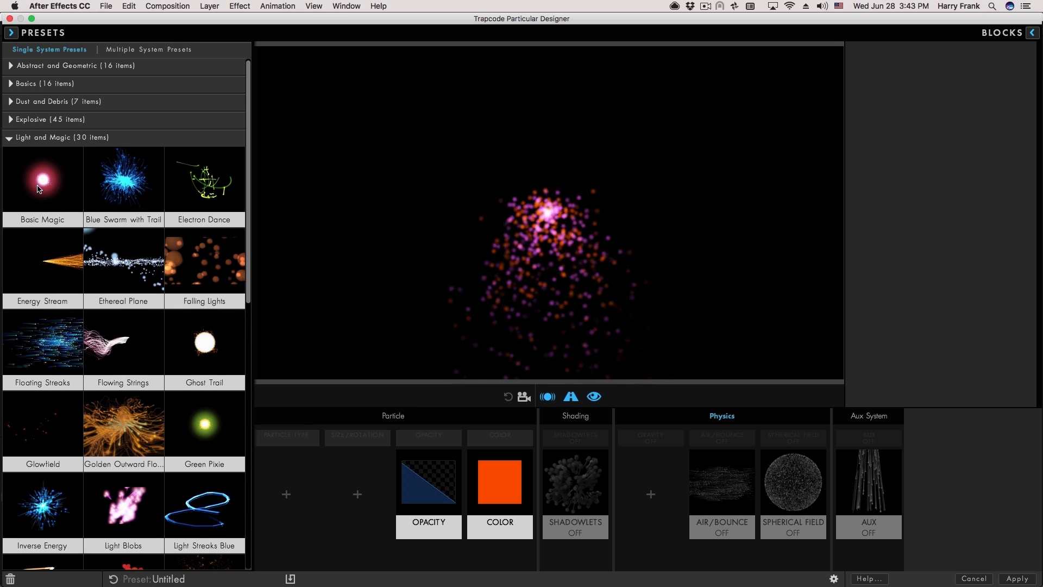
double_click(49, 178)
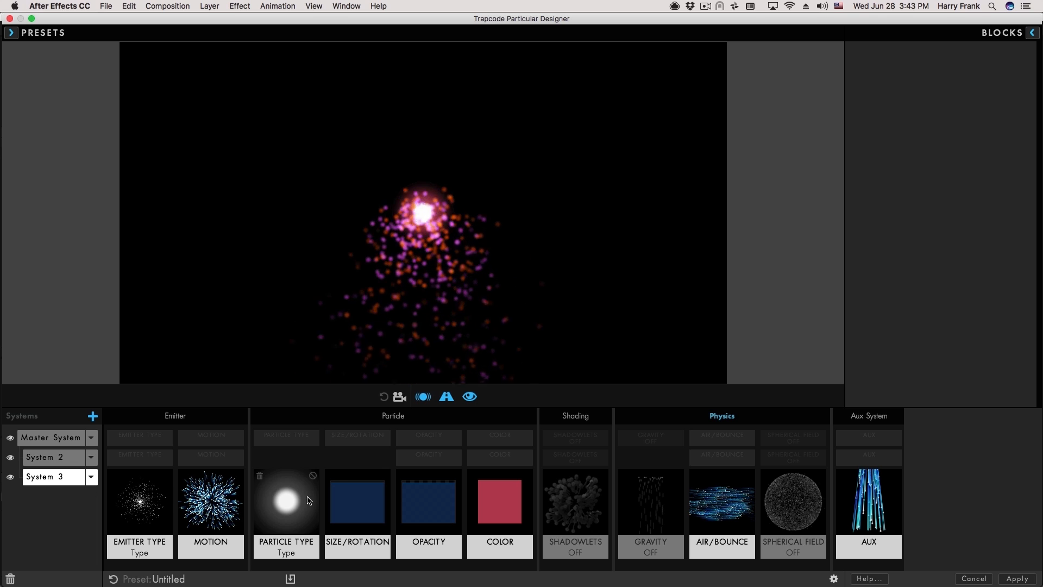
mouse_move(443, 224)
left_mouse_down()
mouse_move(342, 195)
mouse_move(463, 174)
mouse_move(386, 256)
mouse_move(365, 209)
mouse_move(547, 186)
left_mouse_up()
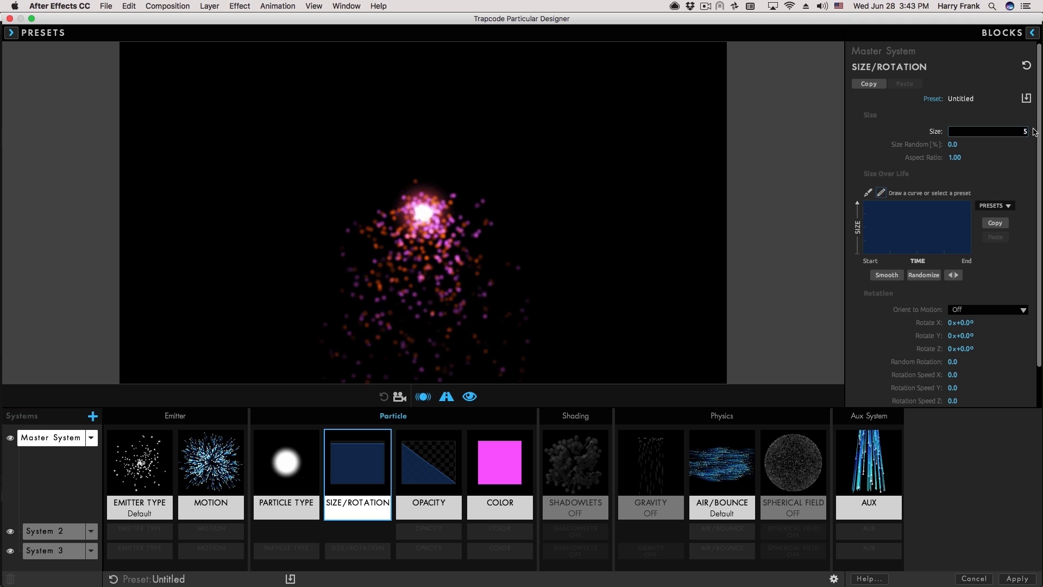
Set Master particle size to 5 and emission rate to 880 particles per second.
type("5")
key("Return")
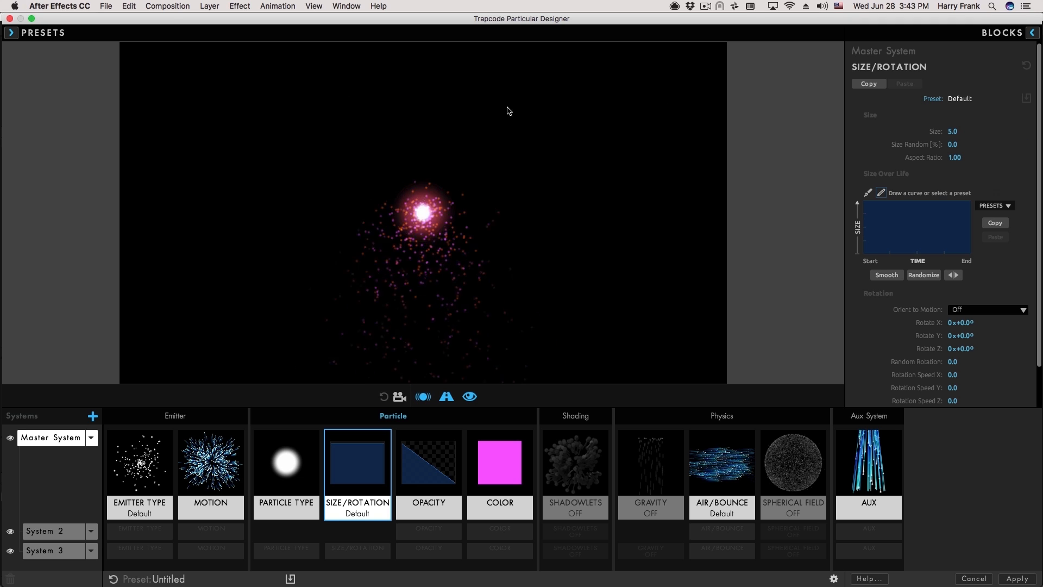
left_click(170, 471)
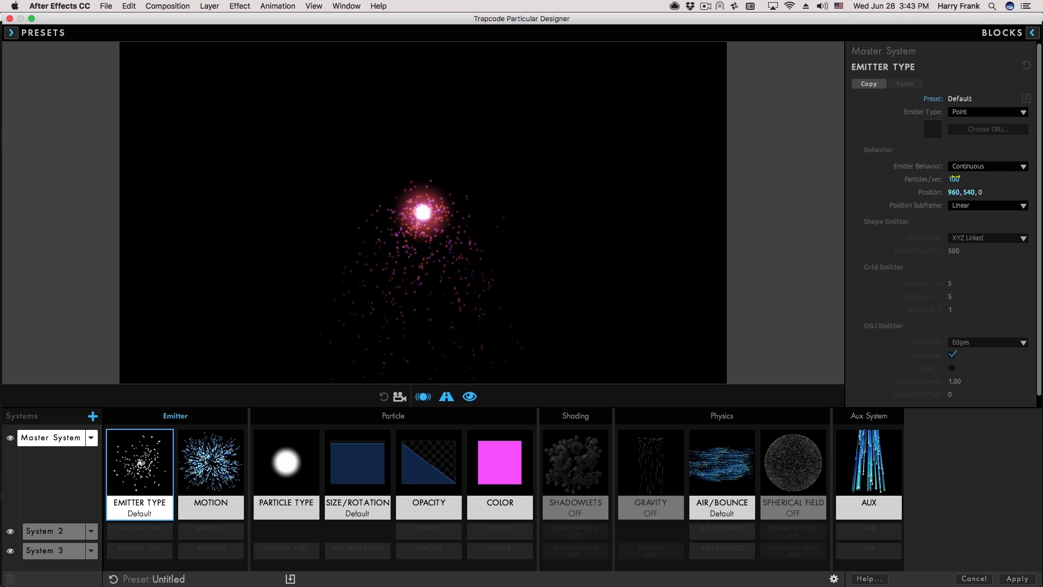
left_click_drag(959, 180, 980, 183)
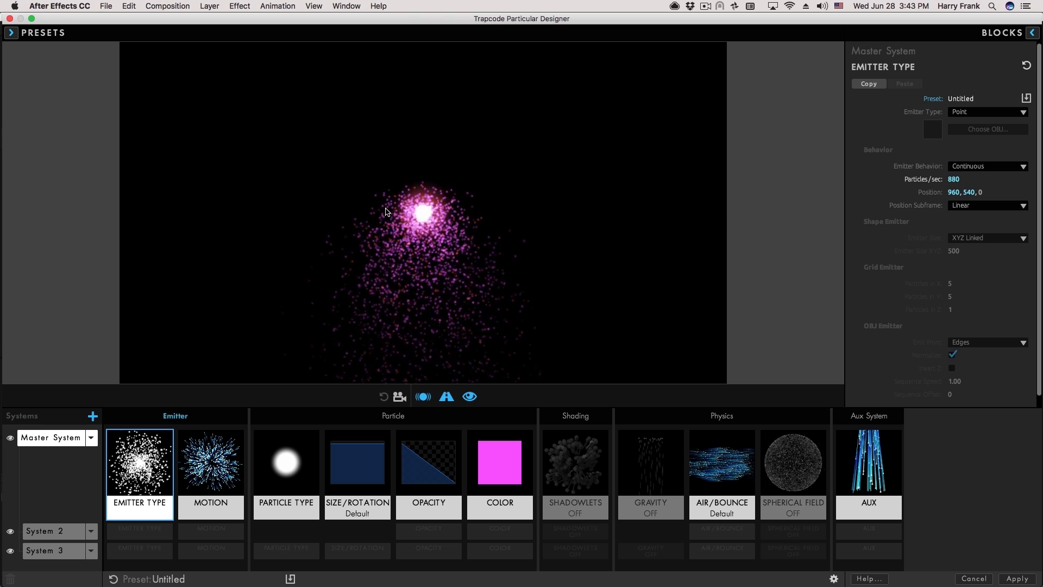
left_click_drag(441, 219, 363, 228)
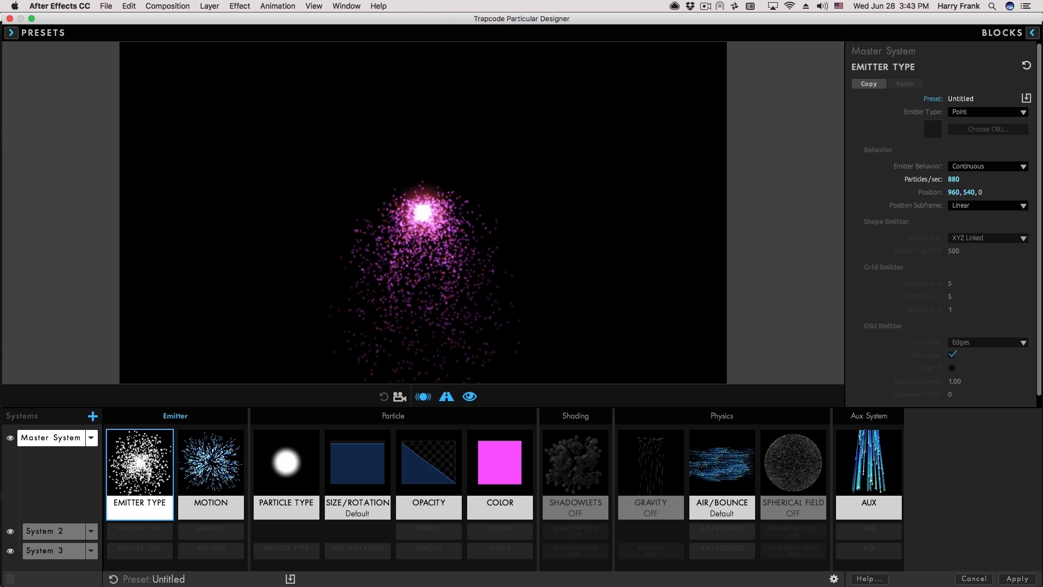
Delete System 2's Emitter Type block and move its Air/Bounce block onto the Master System.
left_click(136, 532)
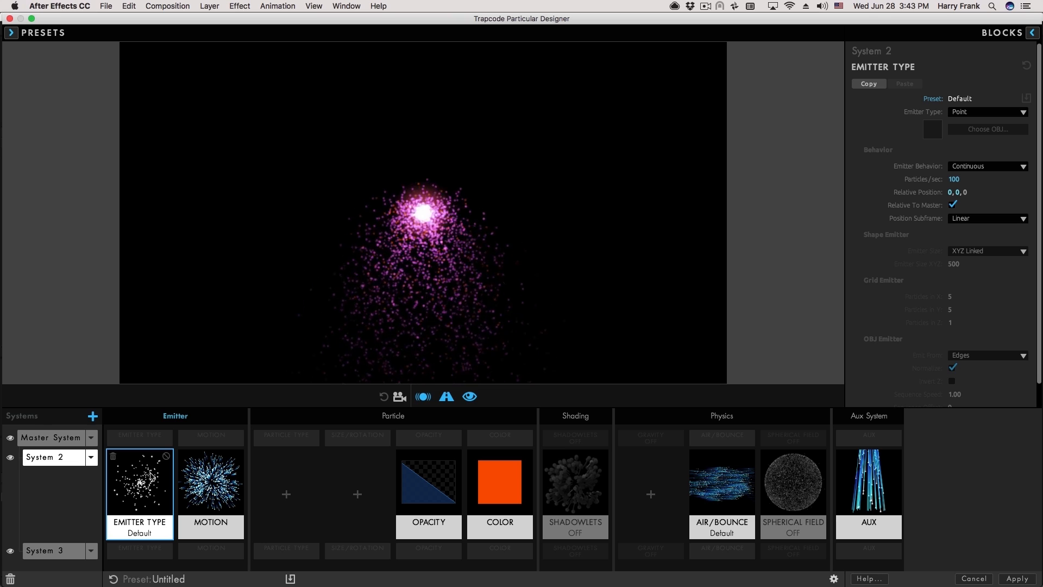
key("Delete")
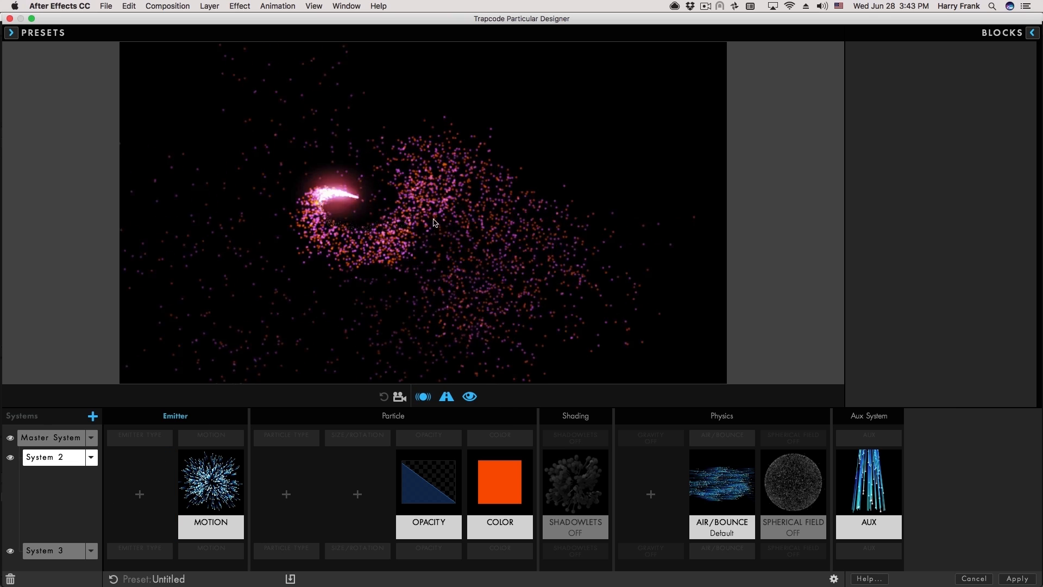
left_click(723, 480)
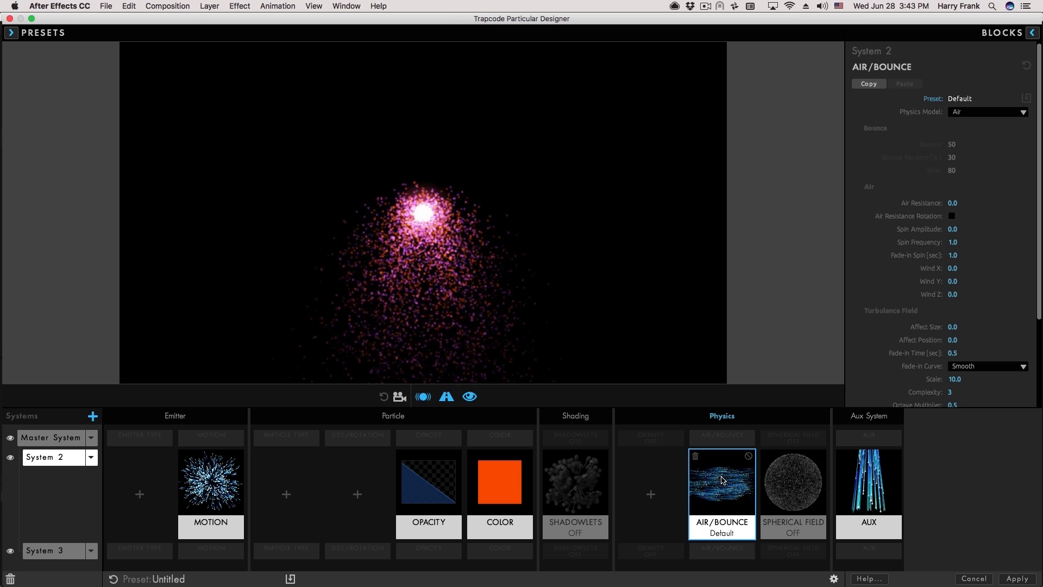
left_click_drag(694, 481, 756, 433)
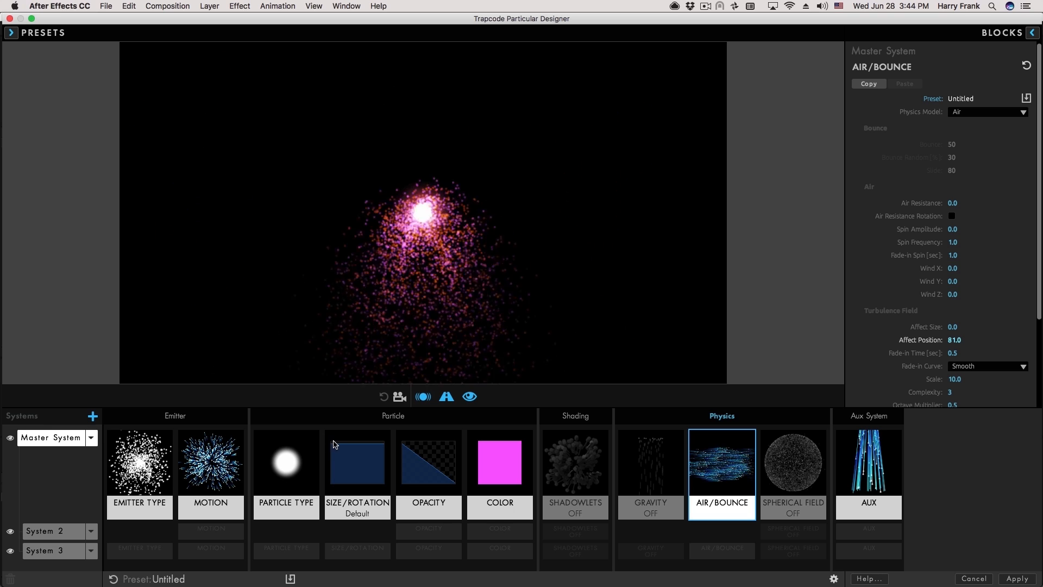
Apply the descending Size Over Life preset to the Master System, then add System 4.
left_click(360, 466)
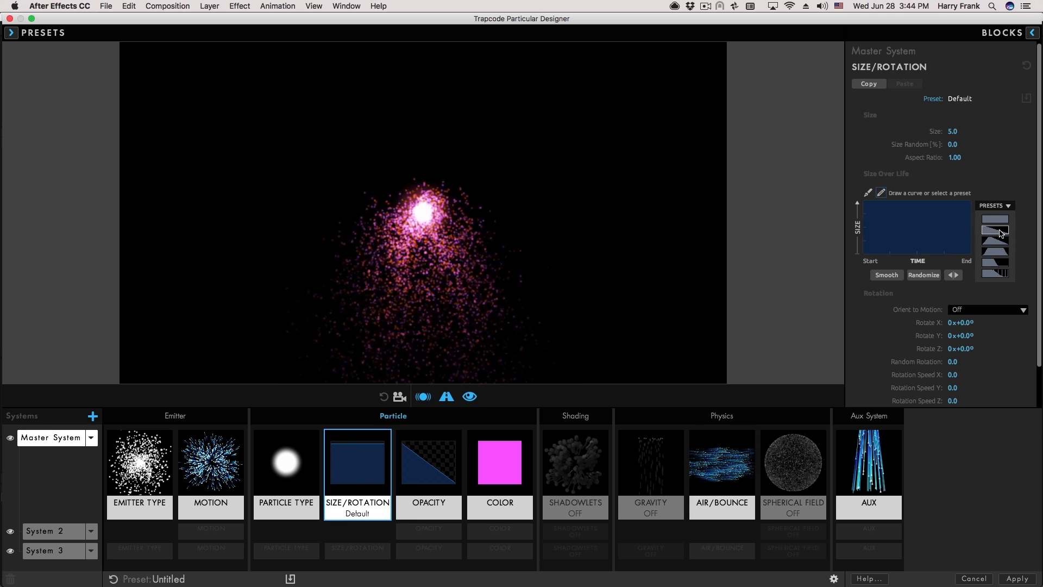
left_click(1006, 231)
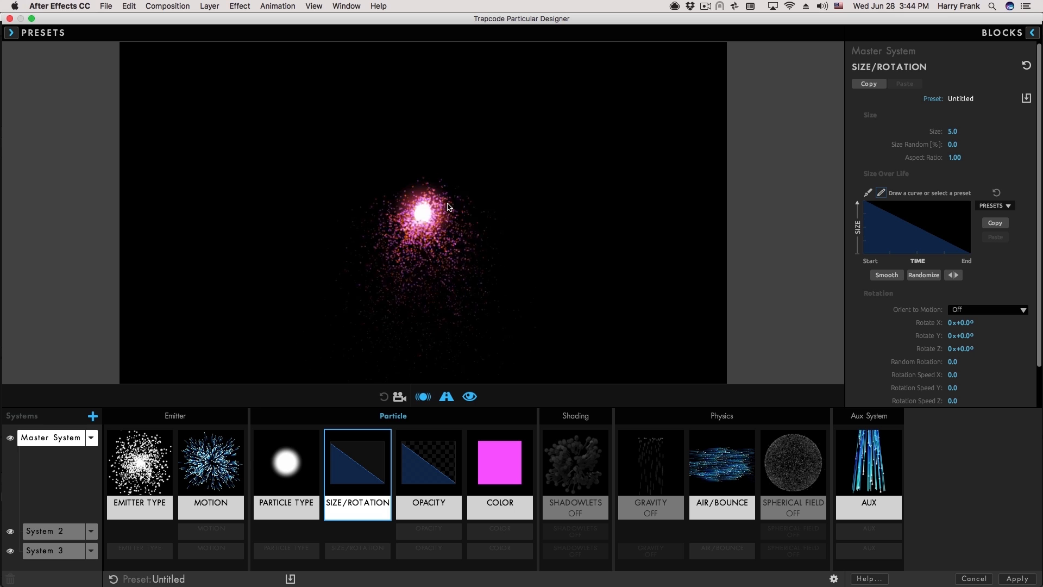
left_click(92, 416)
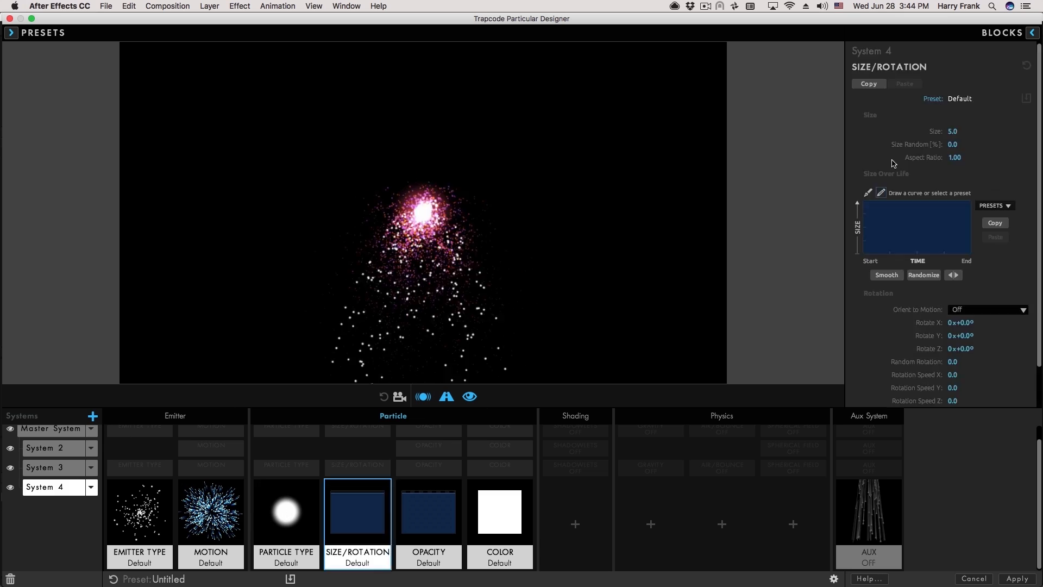
Give System 4 particle size 1 with random size variation and a descending size-over-life curve.
left_click(952, 131)
type("1")
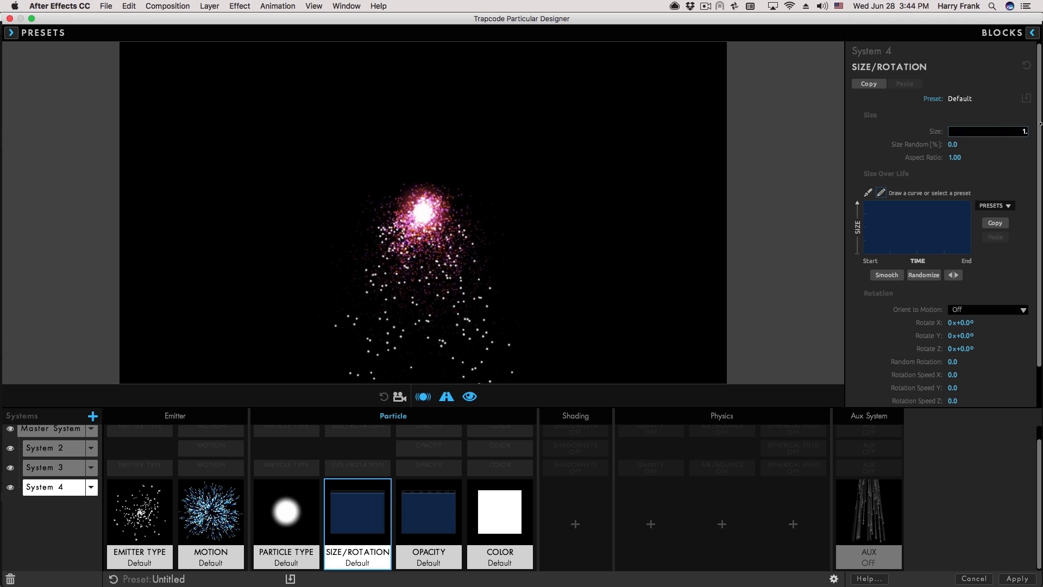
key("Return")
left_click_drag(958, 144, 1023, 157)
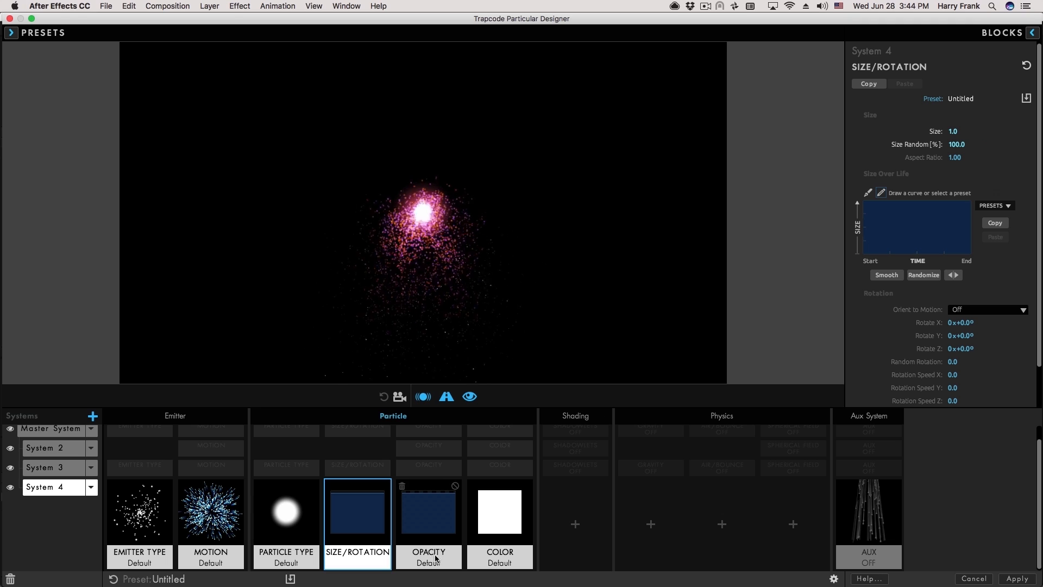
left_click(1007, 206)
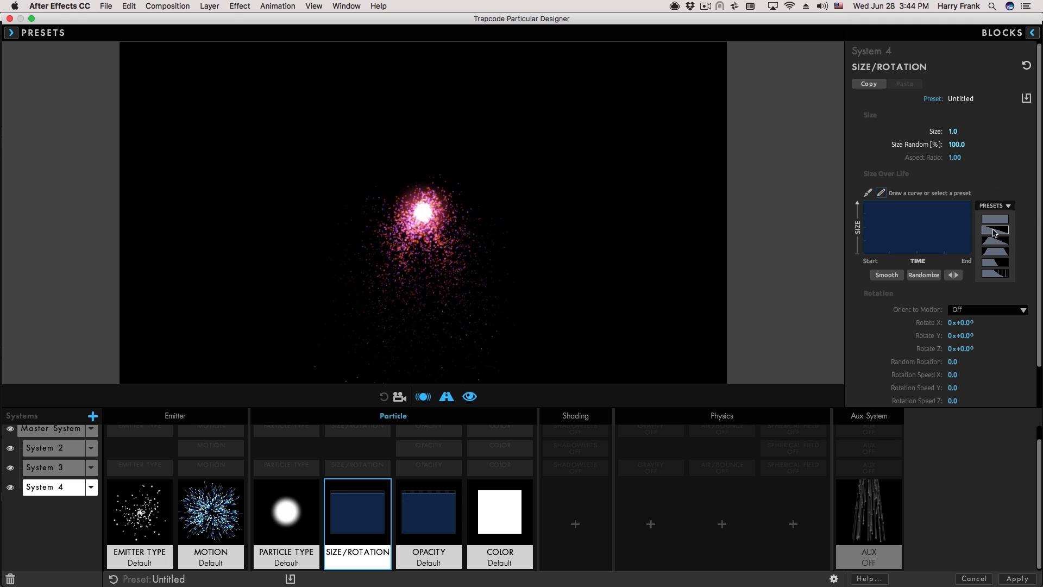
left_click(995, 230)
Raise System 4's emission rate to 8000 particles per second.
left_click(135, 516)
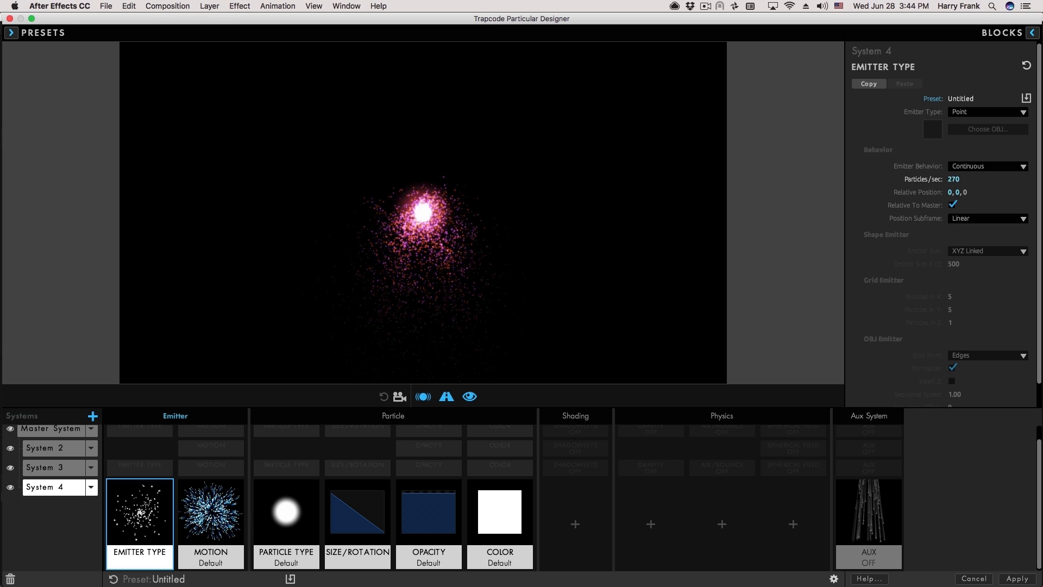
left_click_drag(956, 180, 1025, 192)
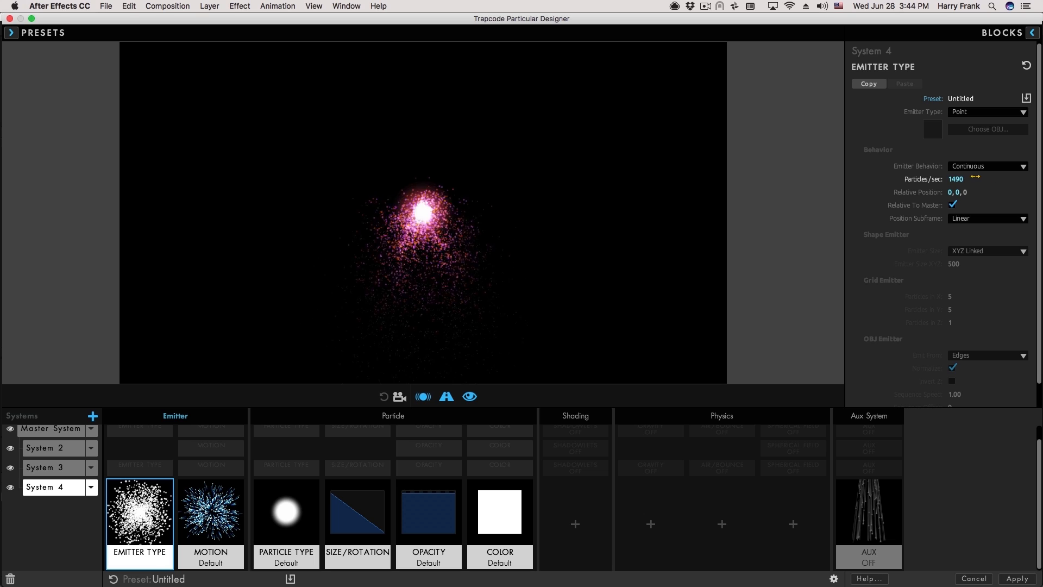
mouse_move(471, 235)
left_mouse_down()
mouse_move(365, 209)
mouse_move(481, 282)
left_mouse_up()
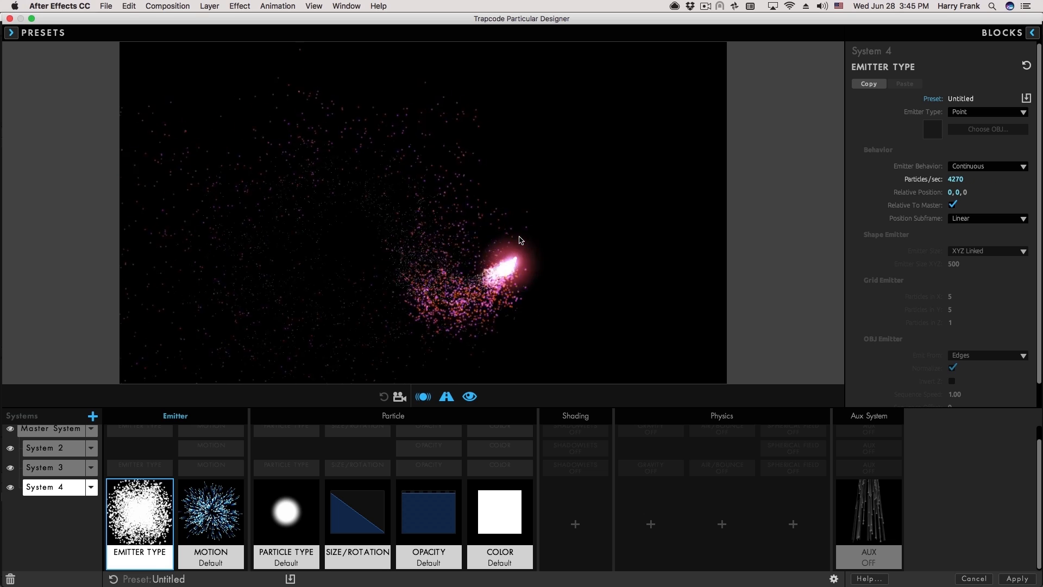
mouse_move(521, 239)
left_mouse_down()
mouse_move(465, 249)
mouse_move(375, 215)
mouse_move(464, 253)
mouse_move(369, 206)
left_mouse_up()
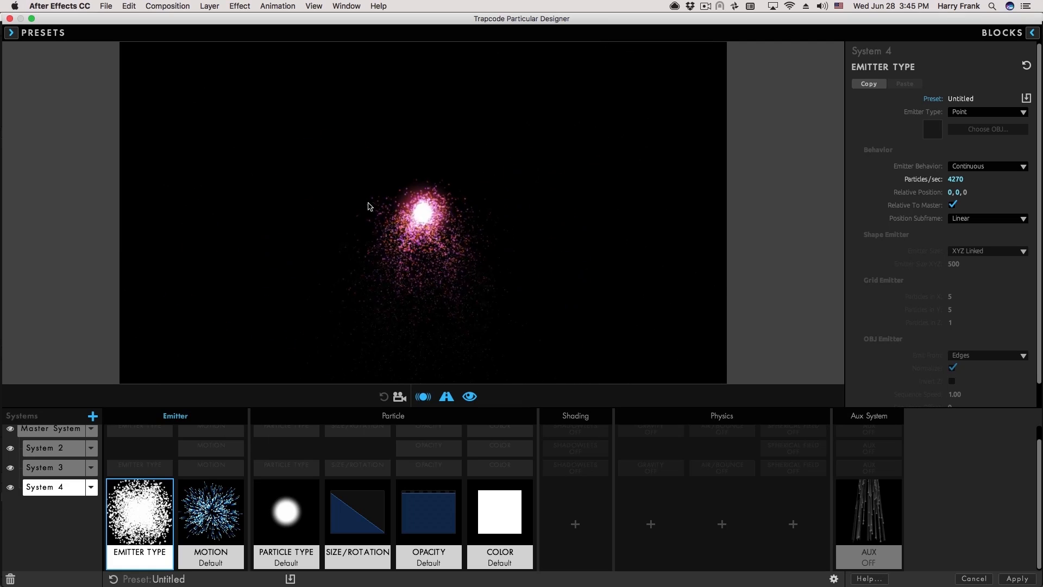
left_click_drag(465, 240, 591, 249)
left_click(951, 179)
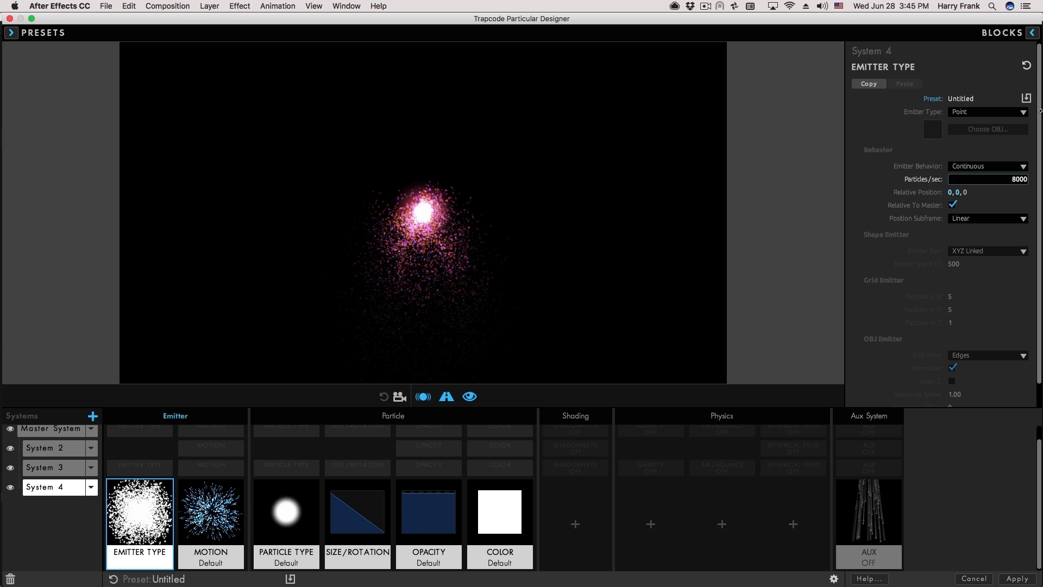
key("Return")
Make System 4's particle colour orange (FFA530).
left_click(496, 492)
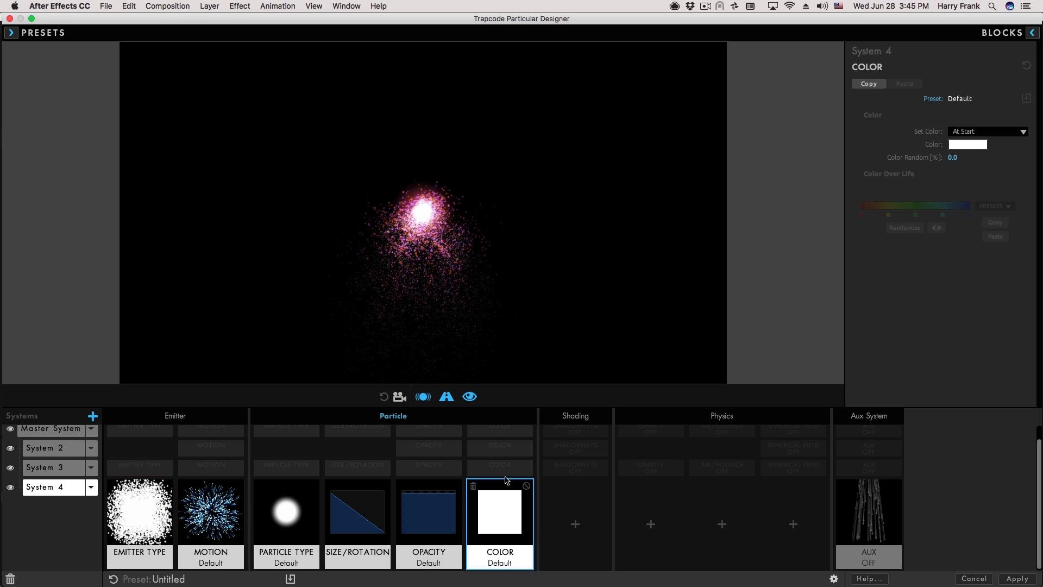
left_click(967, 144)
left_click(583, 231)
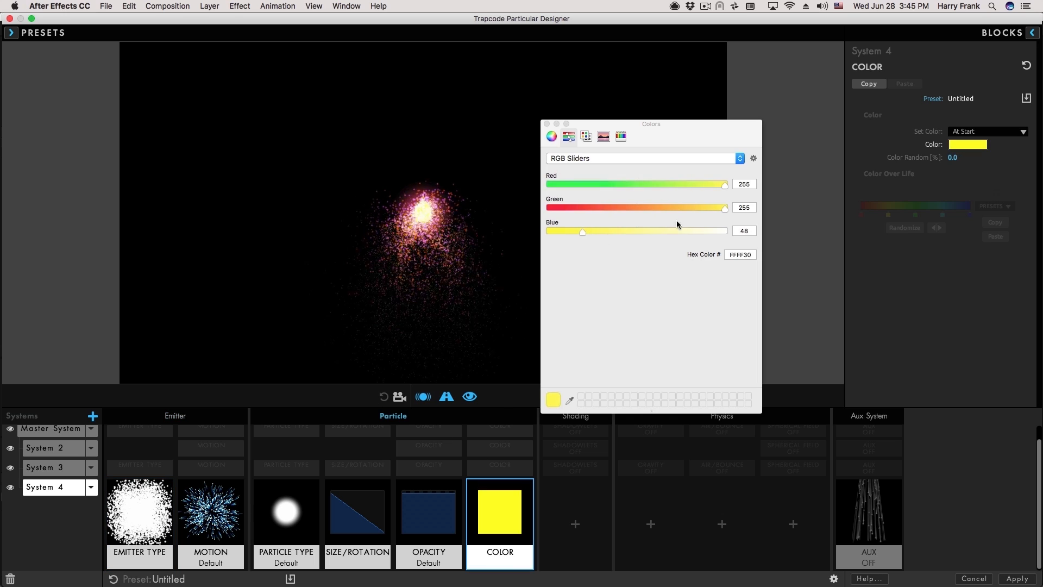
left_click(663, 208)
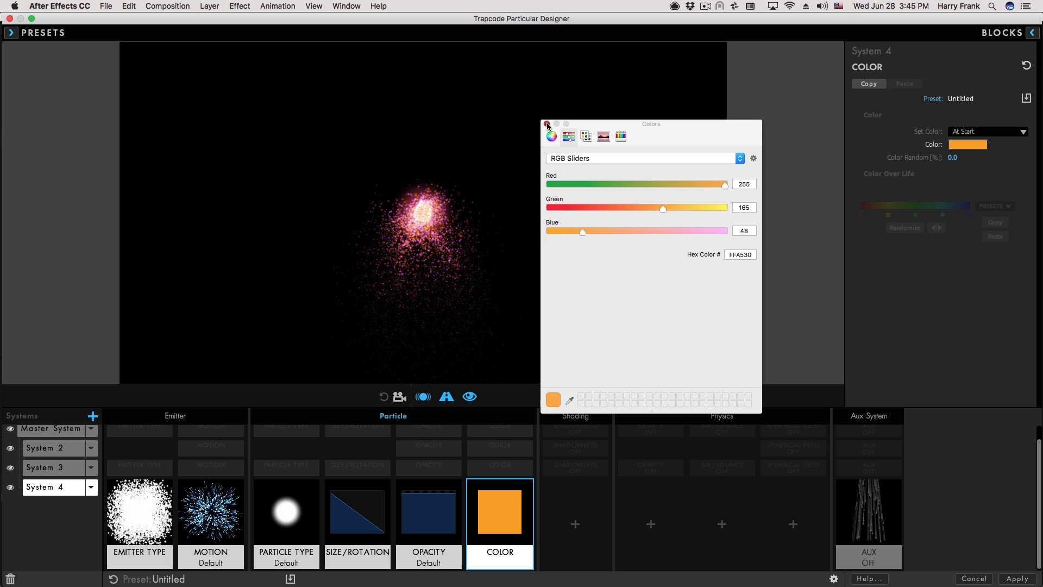
left_click(547, 125)
Set System 4's particle blend mode to Screen and add System 5.
left_click(281, 514)
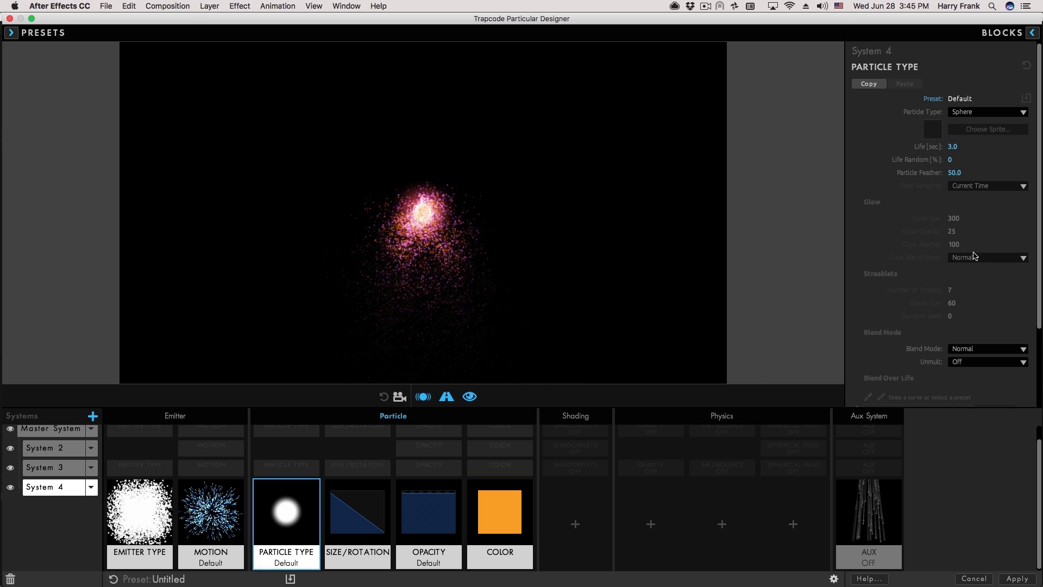
left_click(980, 349)
left_click(875, 374)
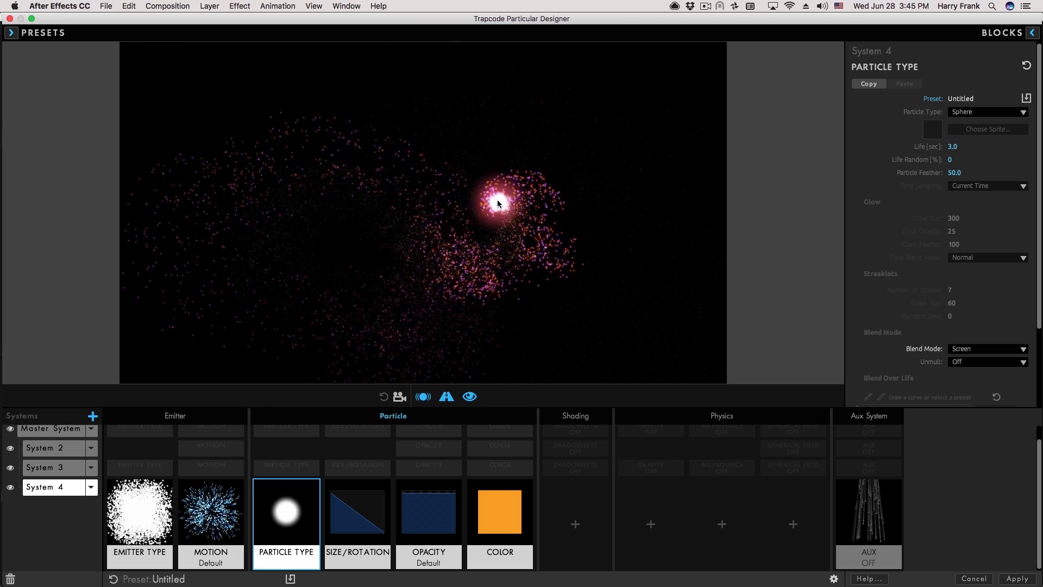
left_click(124, 411)
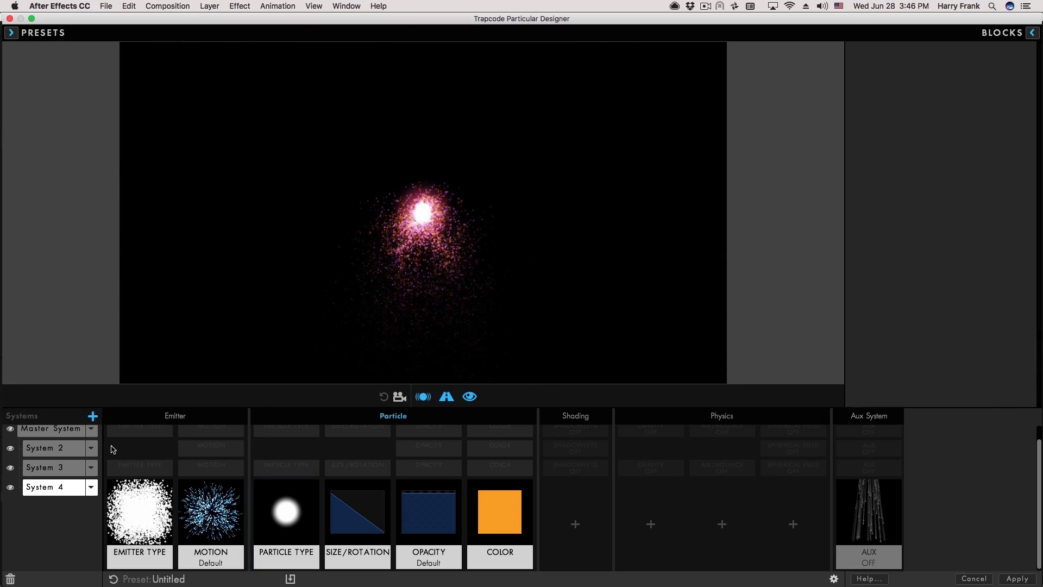
left_click(93, 416)
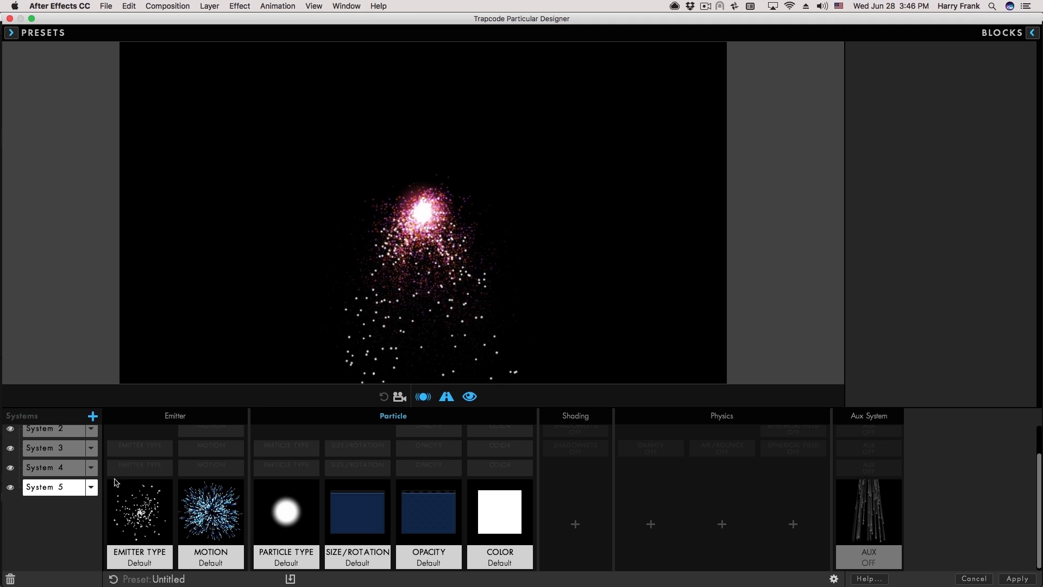
Apply the Streaklet Particle Type preset from the Blocks library to System 5.
left_click(1031, 34)
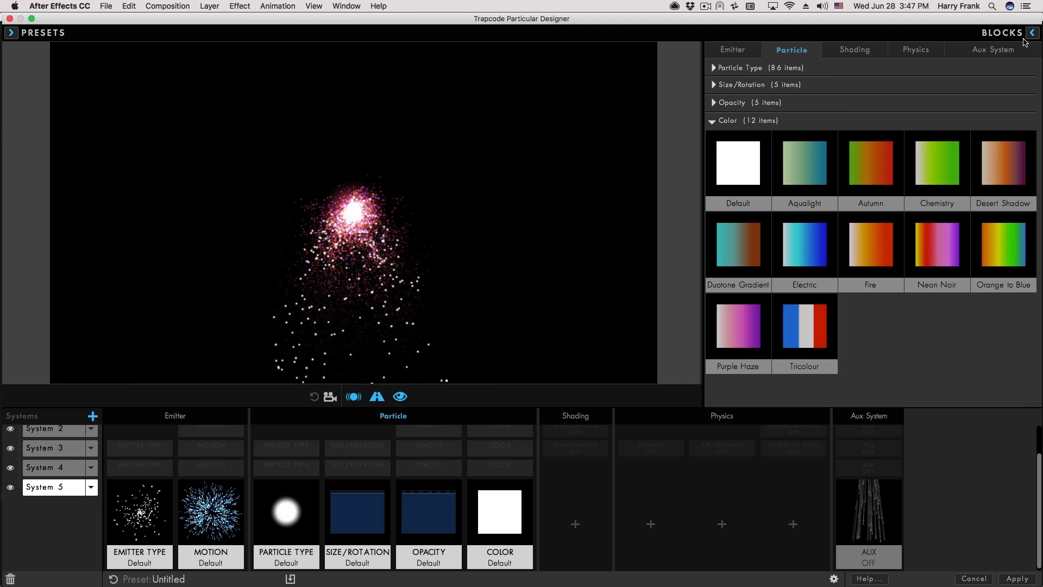
left_click(714, 103)
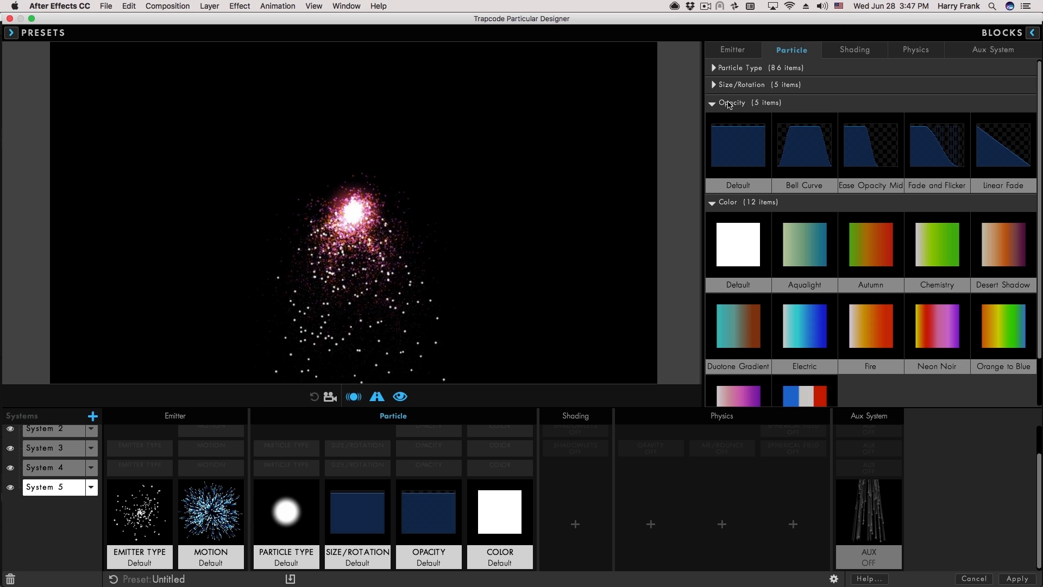
left_click(714, 67)
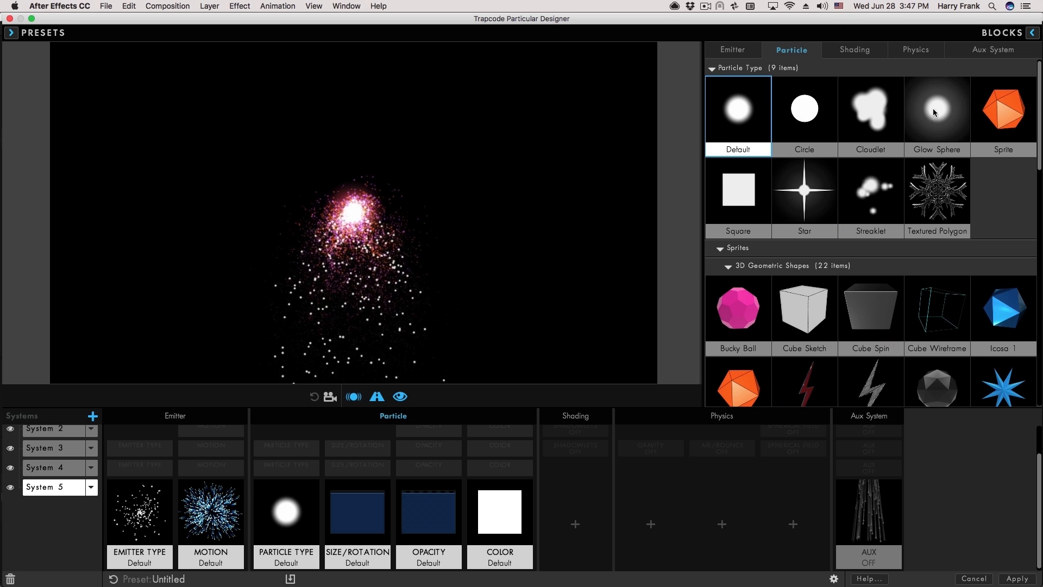
left_click(868, 214)
scroll(722, 293, "down", 5)
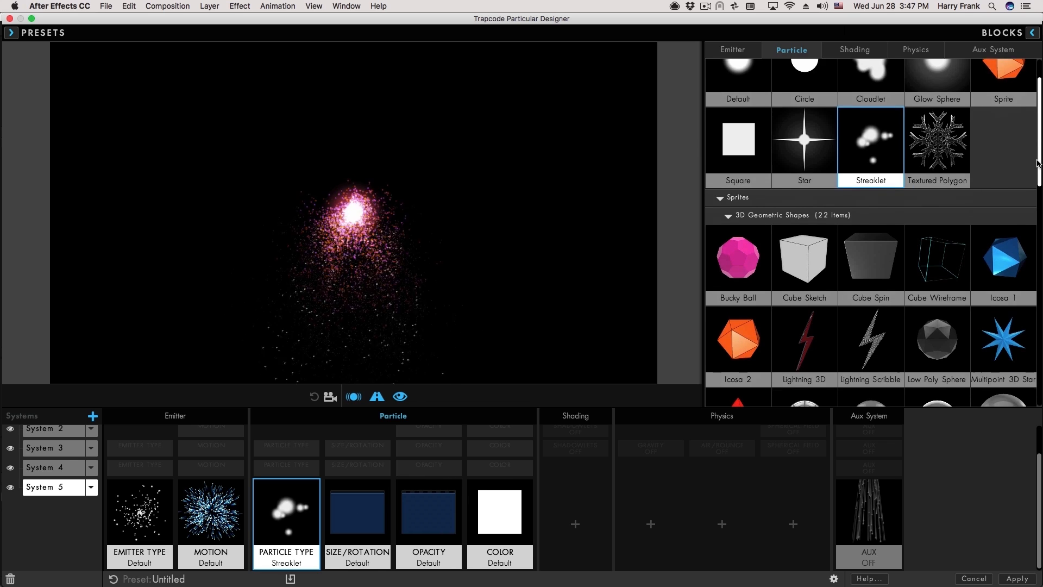
scroll(761, 275, "up", 4)
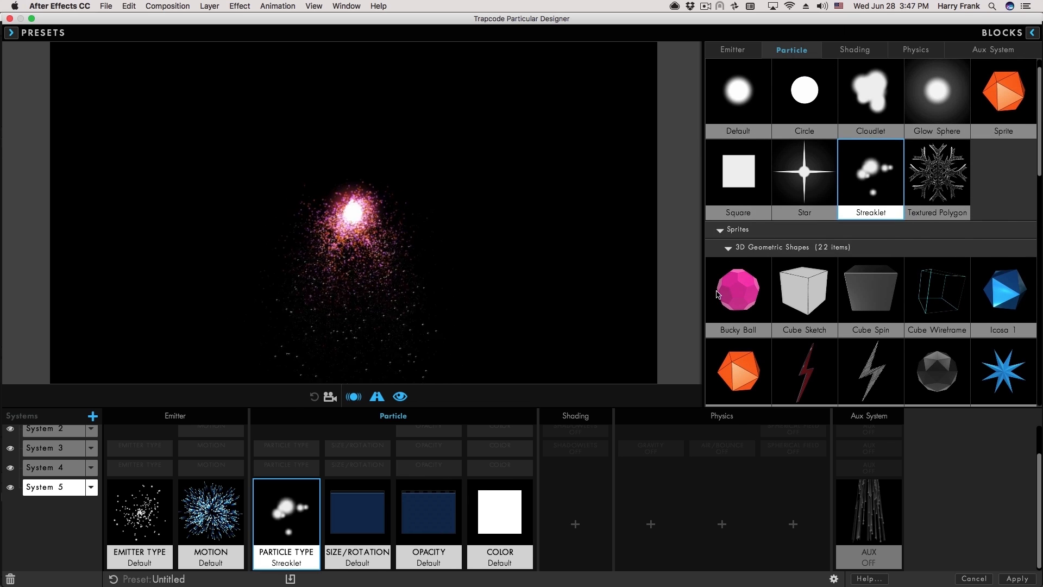
left_click(721, 231)
left_click(288, 516)
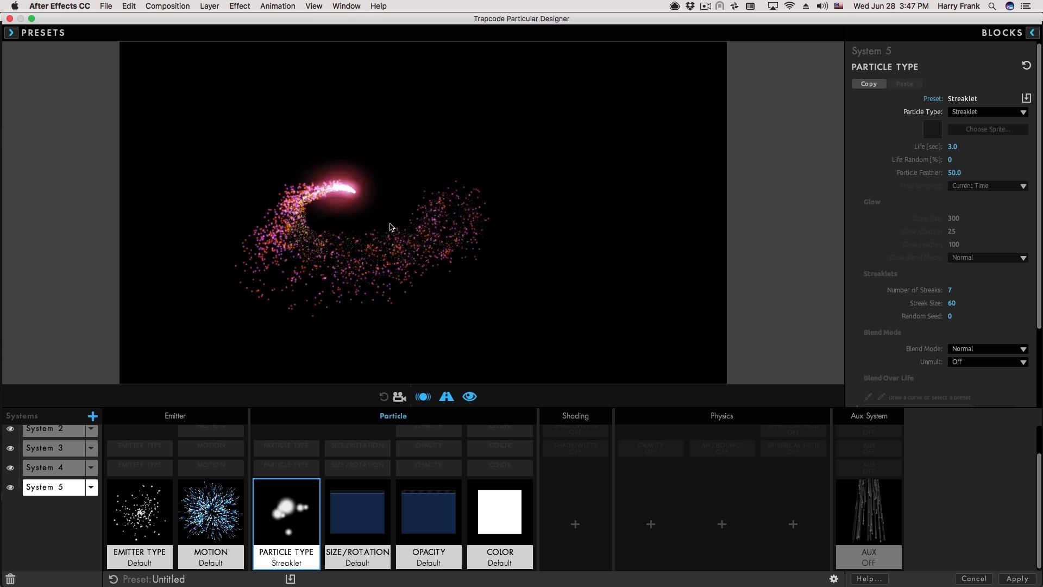
left_click(349, 519)
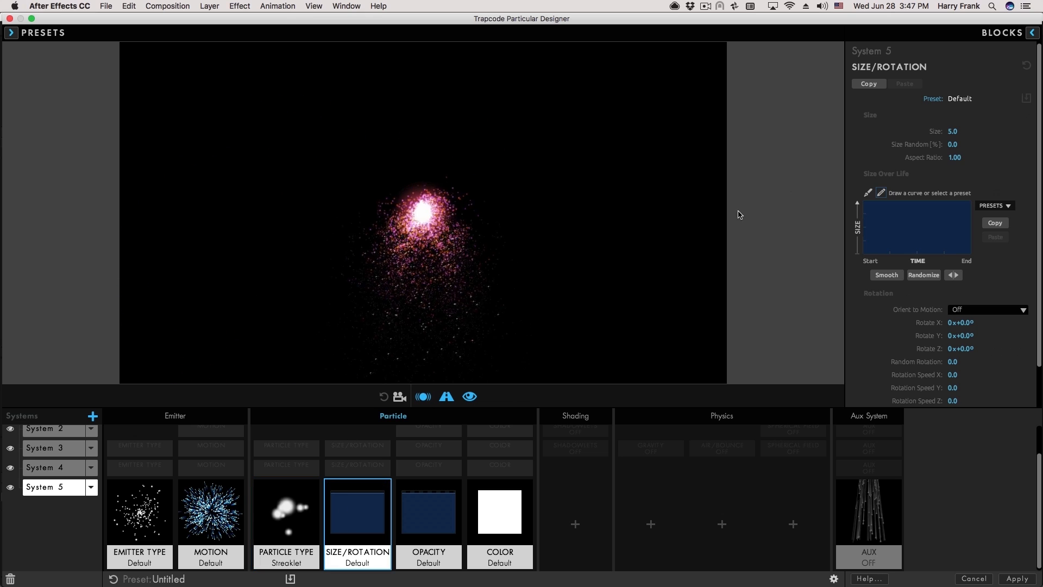
Set System 5's particle size to 34, solo it, and apply the Zero Motion emitter preset.
left_click_drag(955, 131, 957, 131)
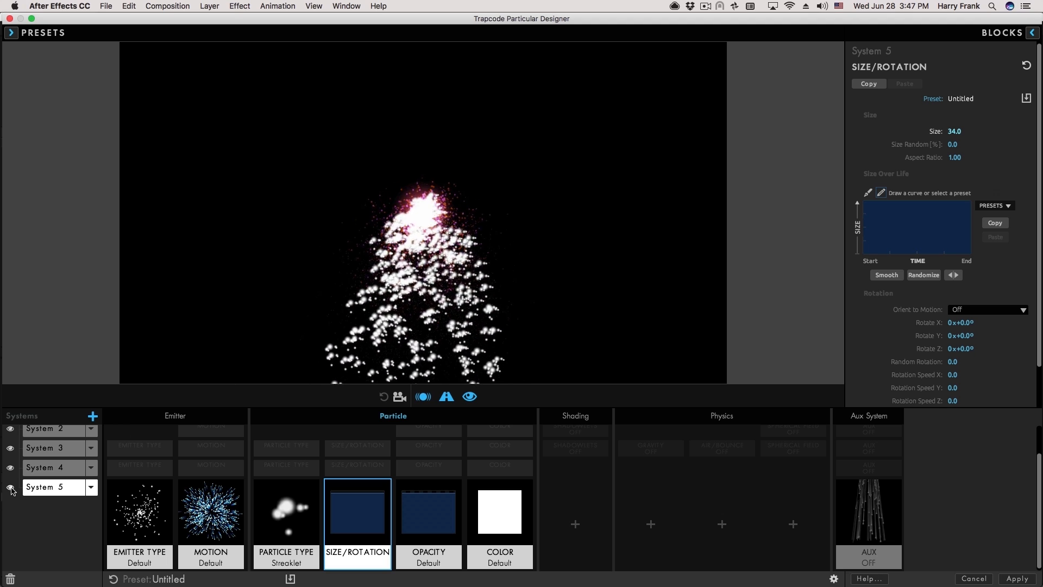
left_click(10, 488)
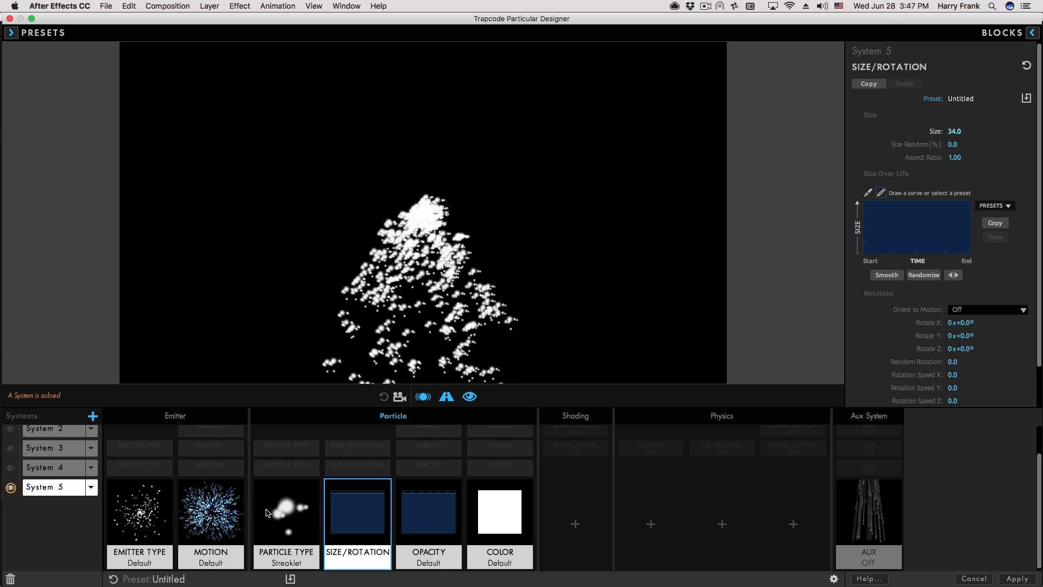
left_click(1032, 32)
left_click(744, 50)
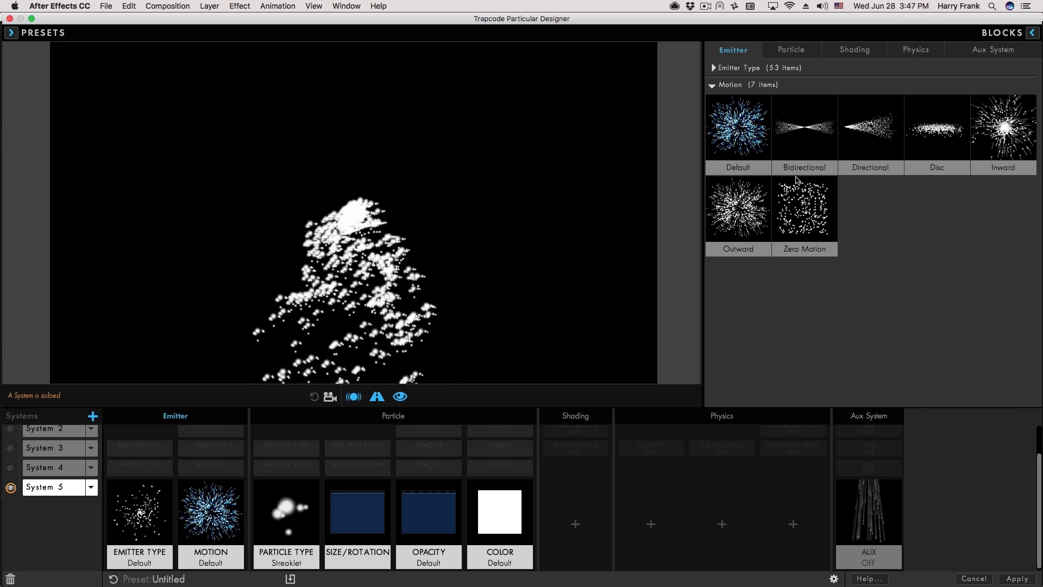
left_click(805, 209)
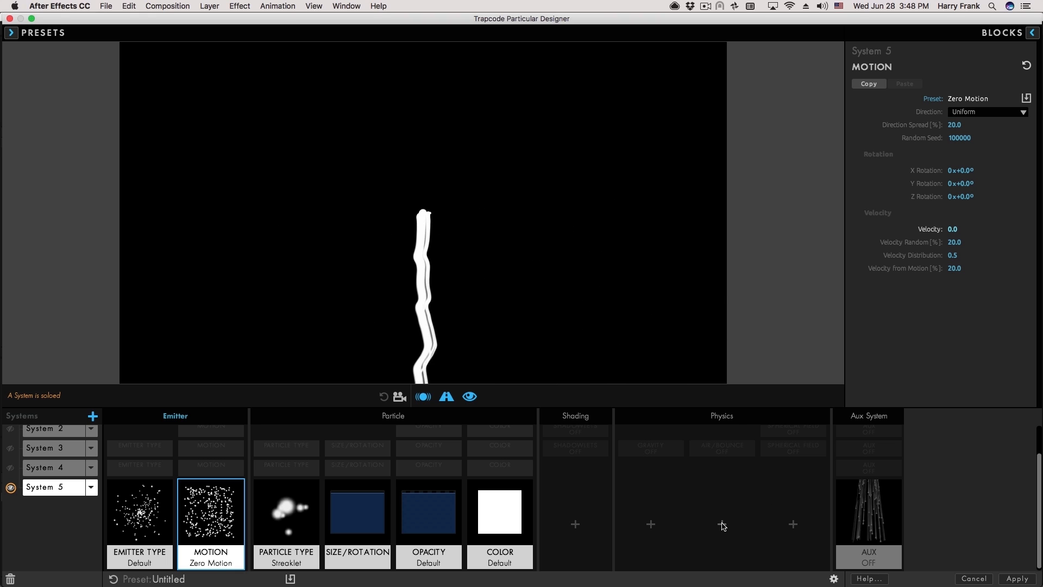
Add a default Gravity block to System 5 and set Velocity from Motion to 2%.
mouse_move(724, 528)
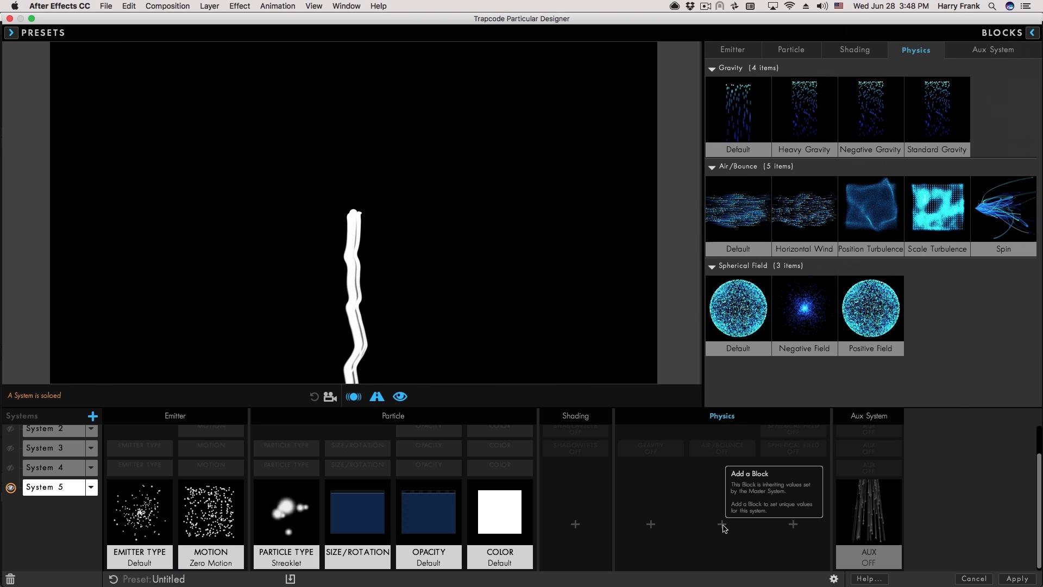
left_click(745, 106)
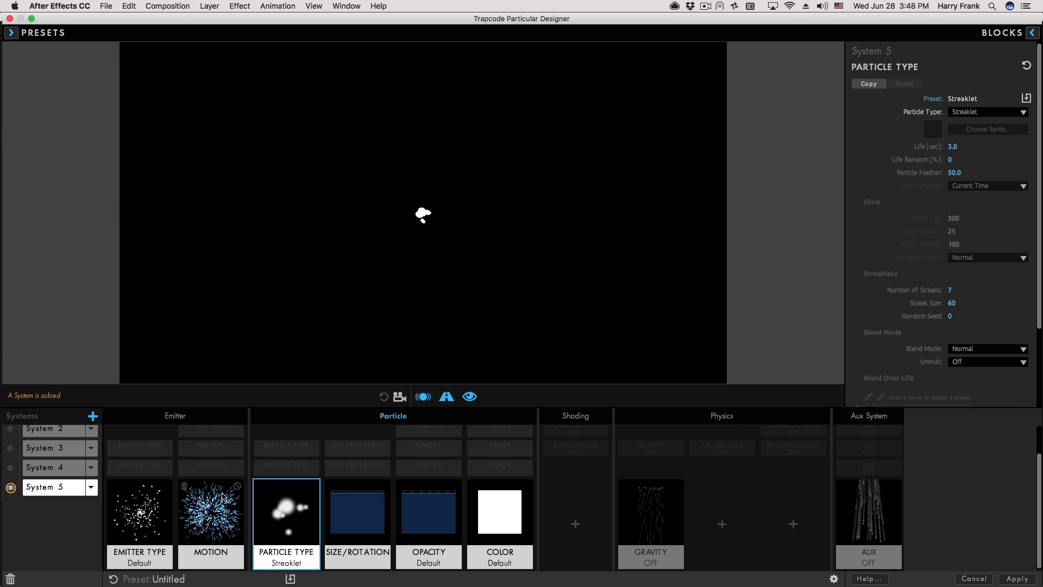
left_click(223, 497)
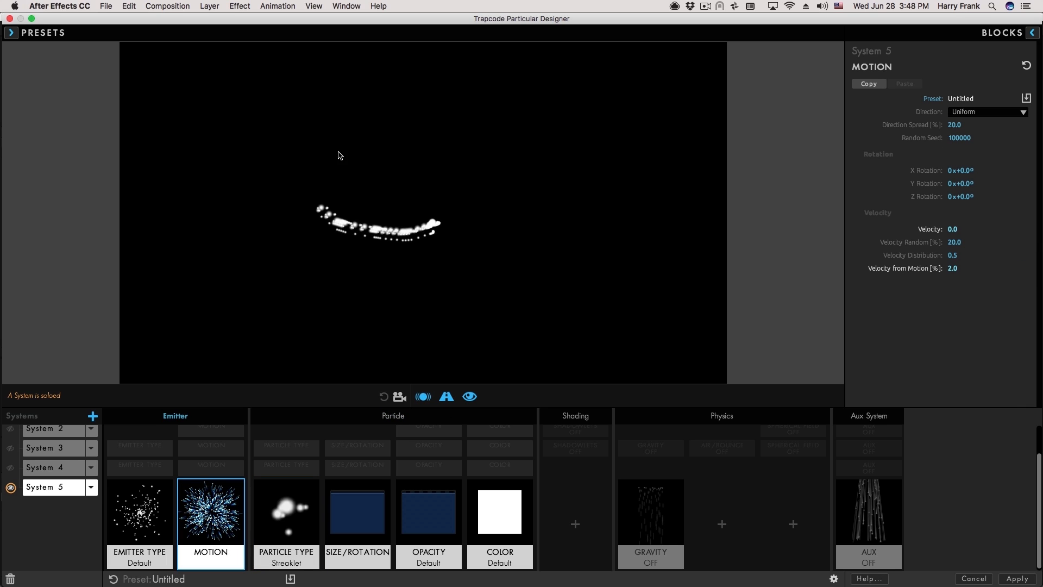
left_click(140, 516)
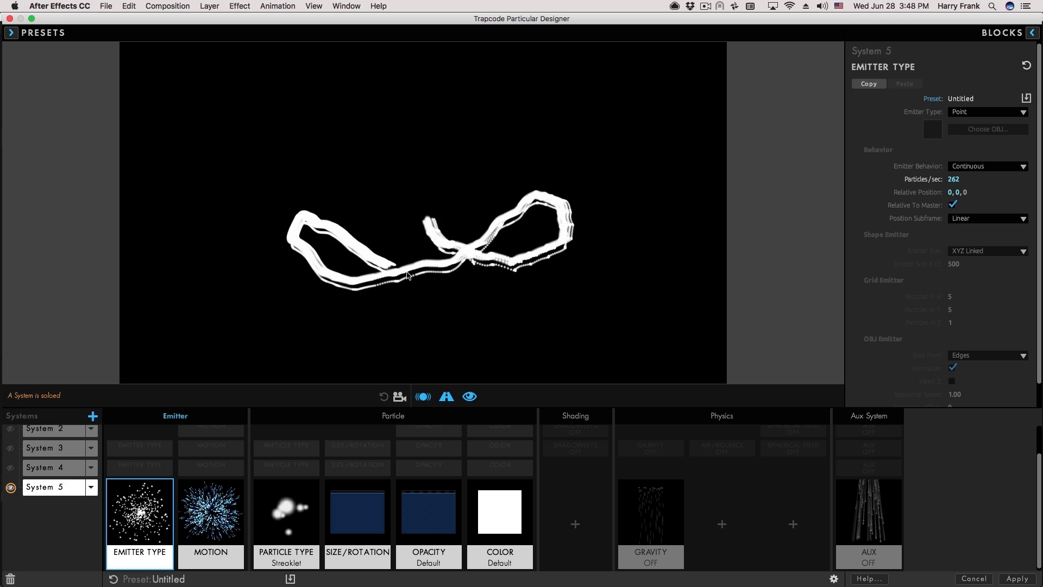
left_click(508, 488)
Shift System 5's particle colour to orange.
left_click(966, 143)
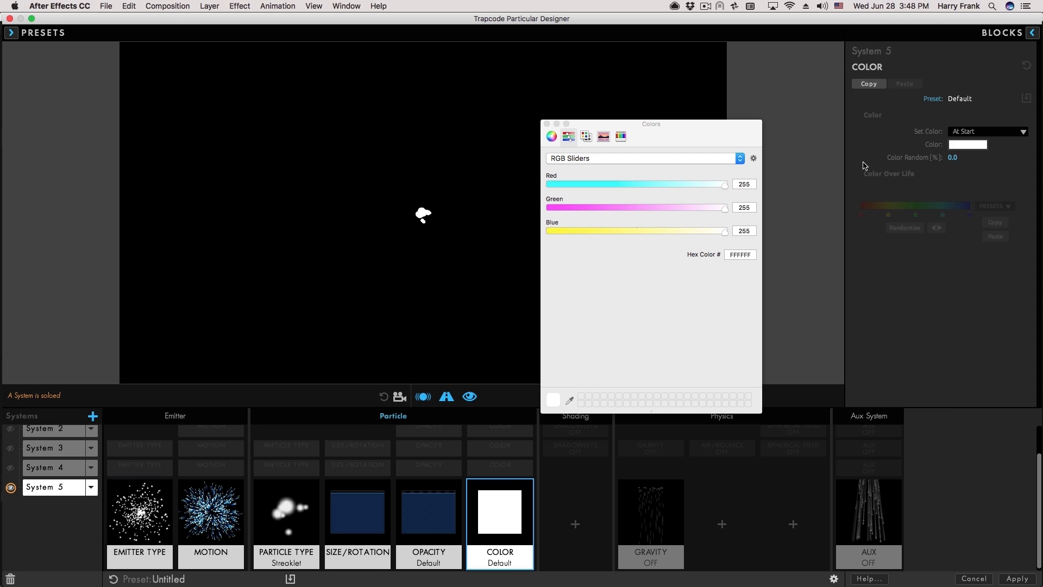
left_click_drag(576, 228, 547, 231)
left_click_drag(632, 207, 632, 208)
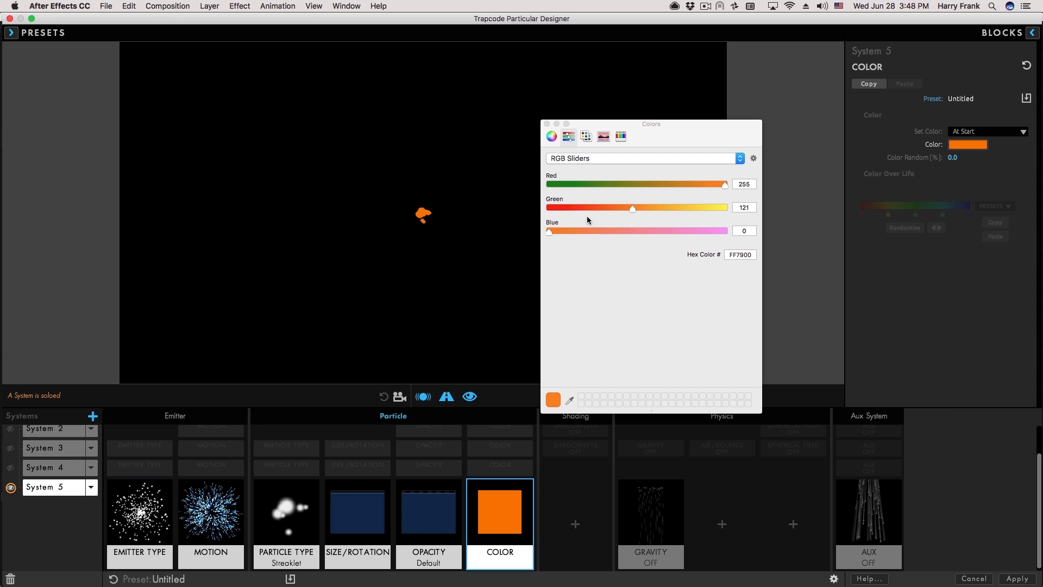
left_click(547, 124)
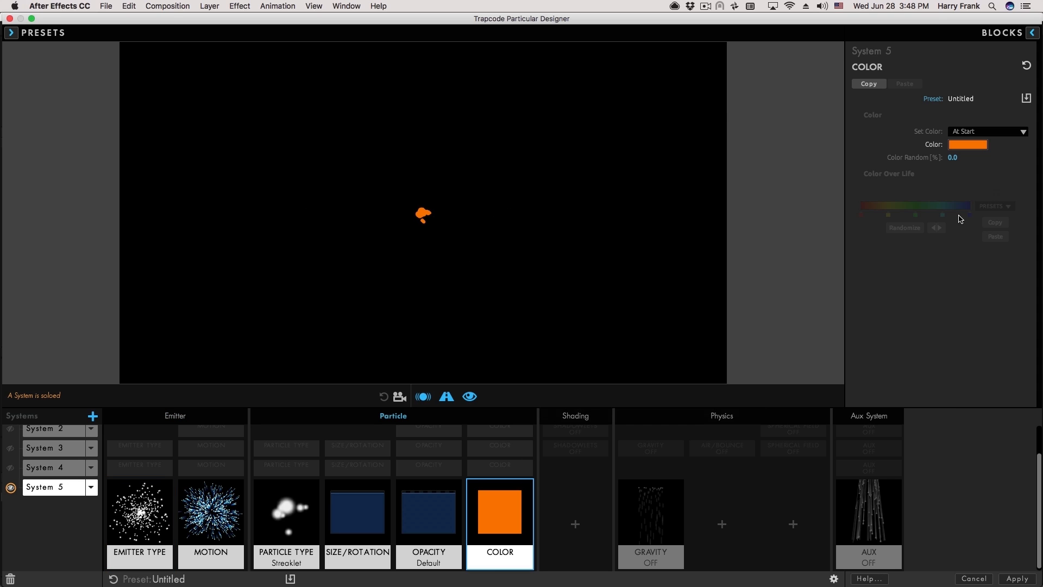
Set System 5's particle blend mode to Screen and preview the trail.
left_click(319, 495)
left_click(963, 353)
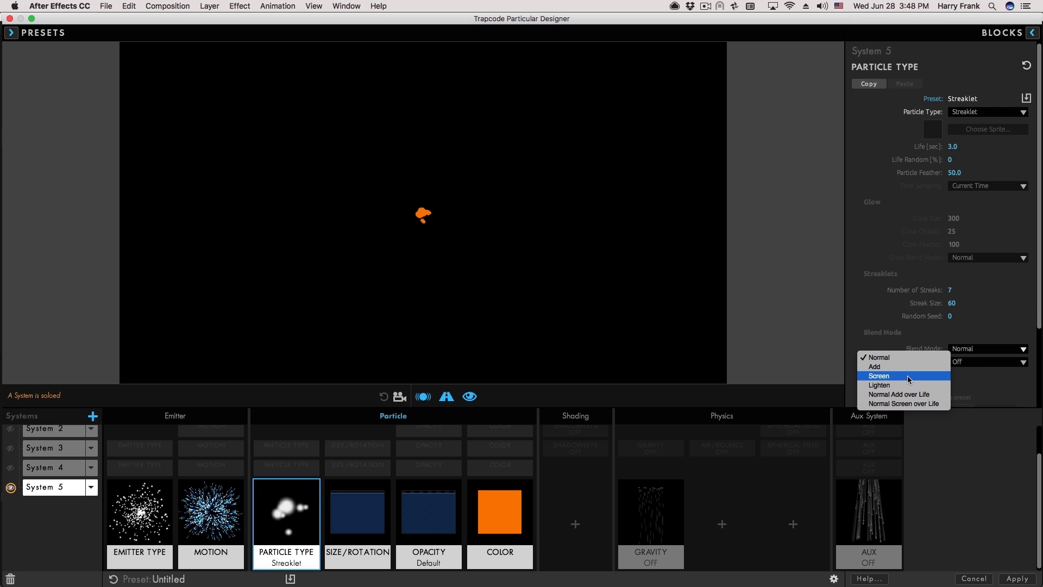
left_click(948, 377)
mouse_move(413, 209)
left_mouse_down()
mouse_move(374, 217)
mouse_move(447, 218)
mouse_move(321, 250)
mouse_move(361, 275)
left_mouse_up()
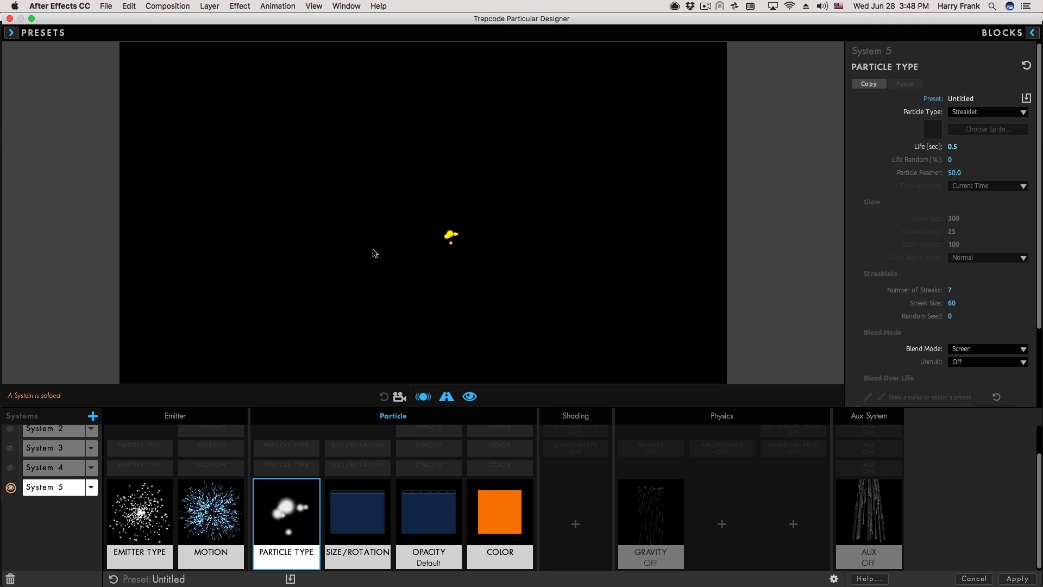
mouse_move(374, 253)
left_mouse_down()
mouse_move(424, 238)
mouse_move(455, 214)
left_mouse_up()
Reshape System 5's size-over-life curve to swell then taper, and begin saving a preset.
left_click(338, 525)
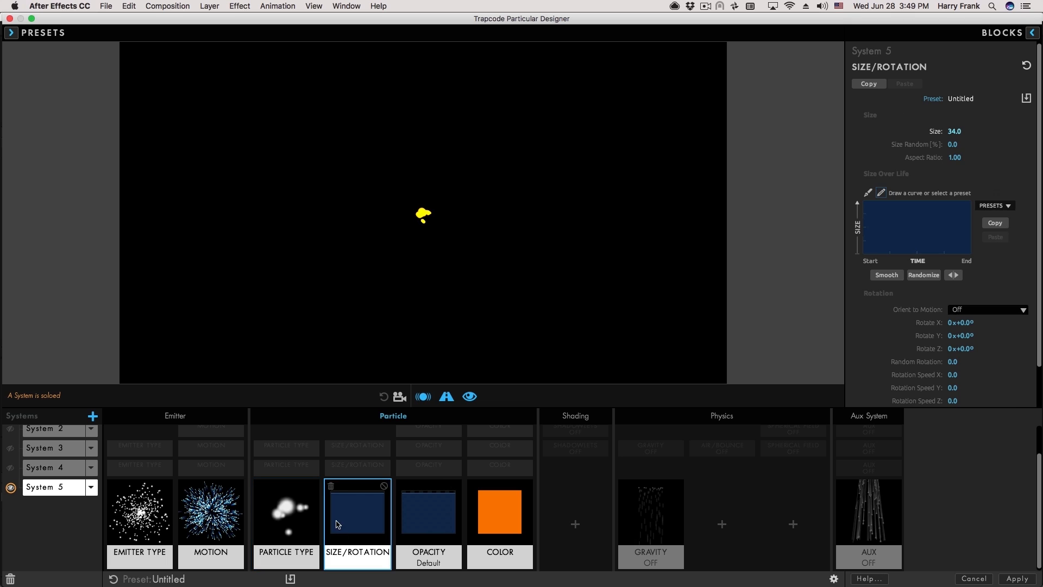
left_click(981, 205)
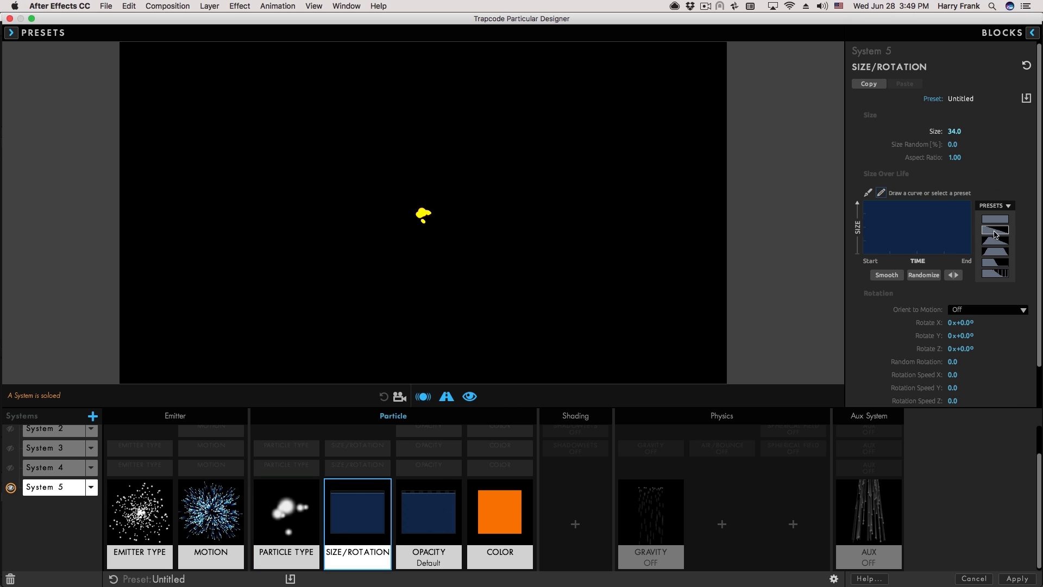
left_click(996, 231)
mouse_move(329, 195)
left_mouse_down()
mouse_move(437, 235)
mouse_move(564, 231)
mouse_move(506, 203)
mouse_move(387, 275)
mouse_move(287, 264)
mouse_move(507, 195)
left_mouse_up()
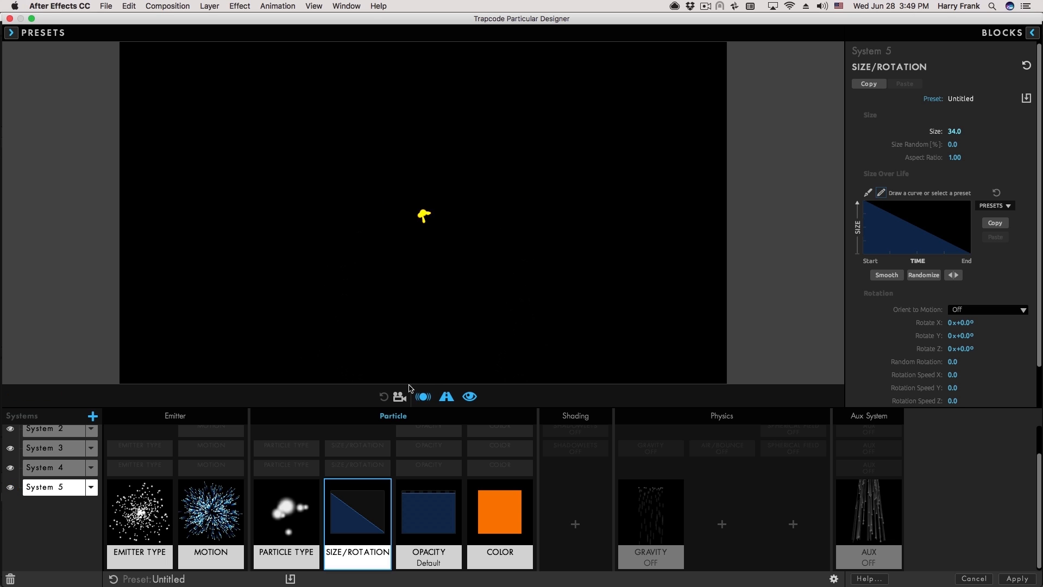
mouse_move(551, 246)
left_mouse_down()
mouse_move(256, 207)
mouse_move(196, 179)
mouse_move(374, 244)
mouse_move(523, 205)
mouse_move(497, 185)
left_mouse_up()
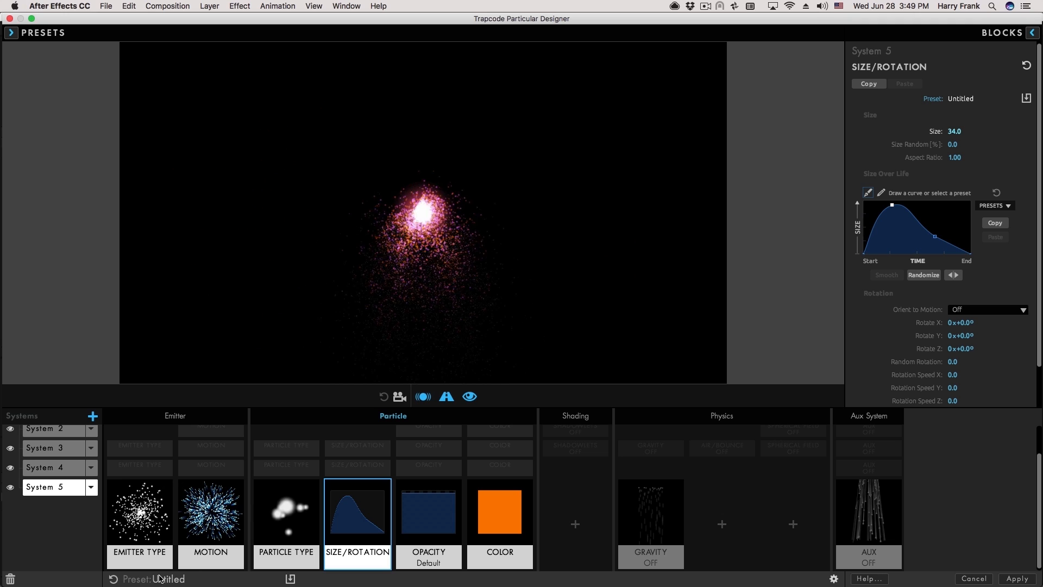
left_click(289, 578)
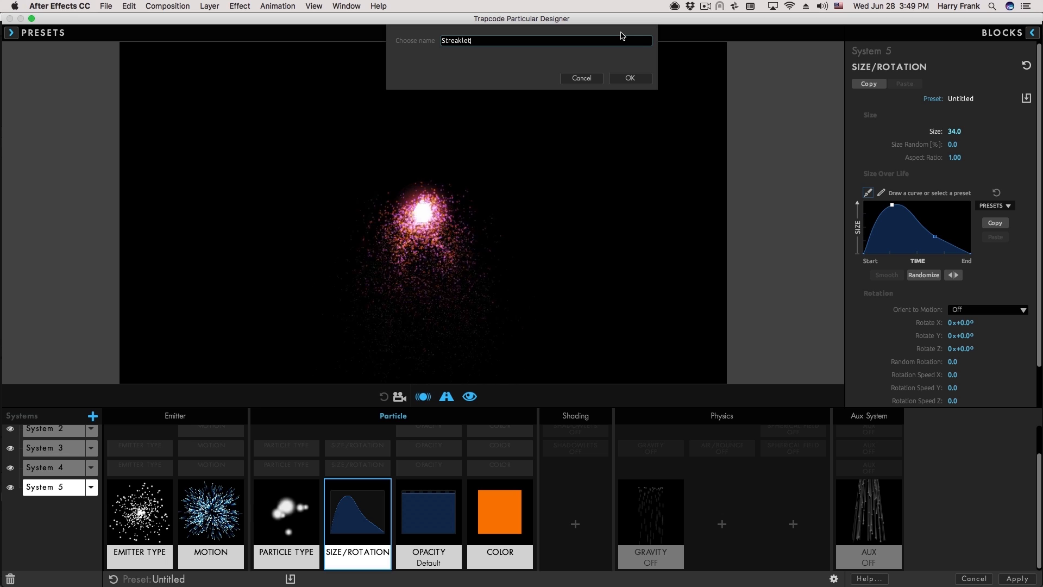
Save the preset as Streaklet Dust and confirm it under multiple-system presets.
key("Return")
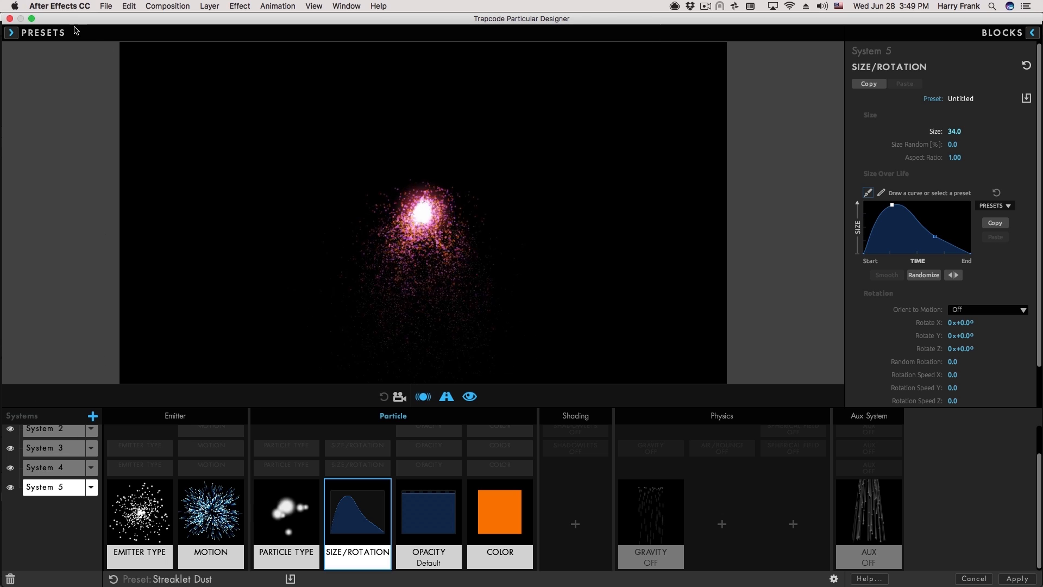
left_click(44, 32)
left_click(150, 50)
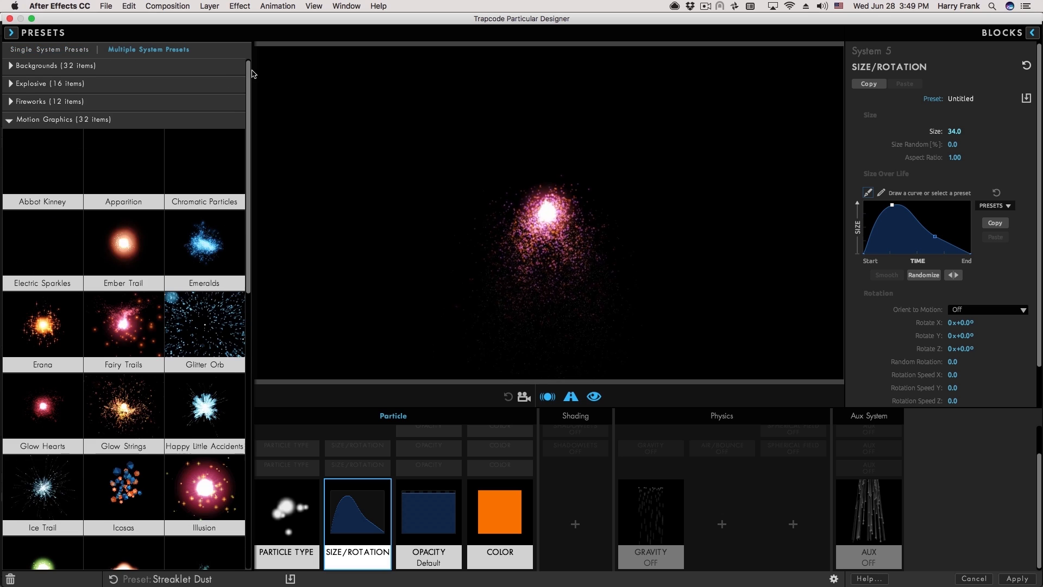
scroll(125, 326, "down", 15)
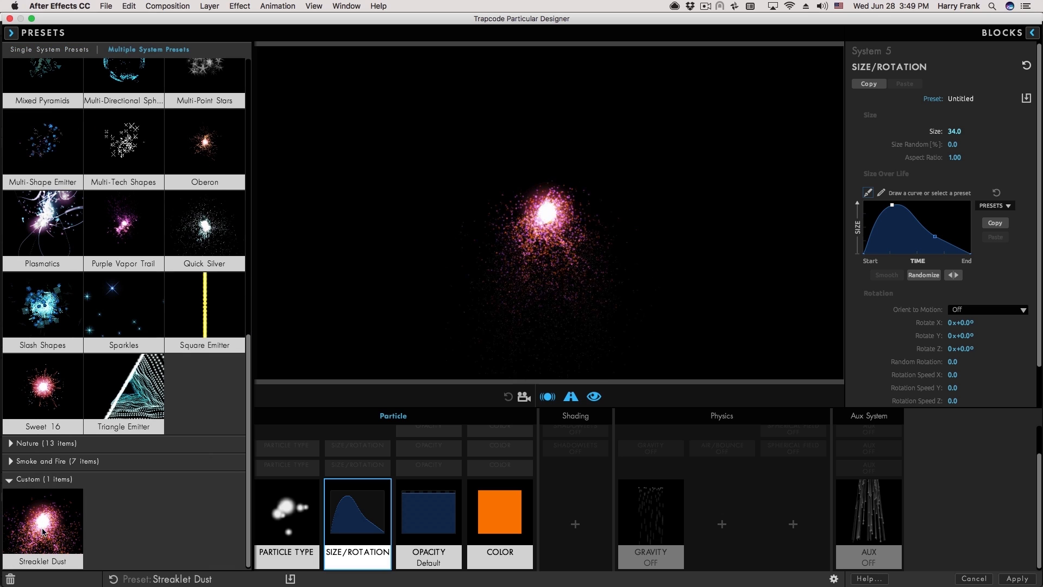
left_click(455, 341)
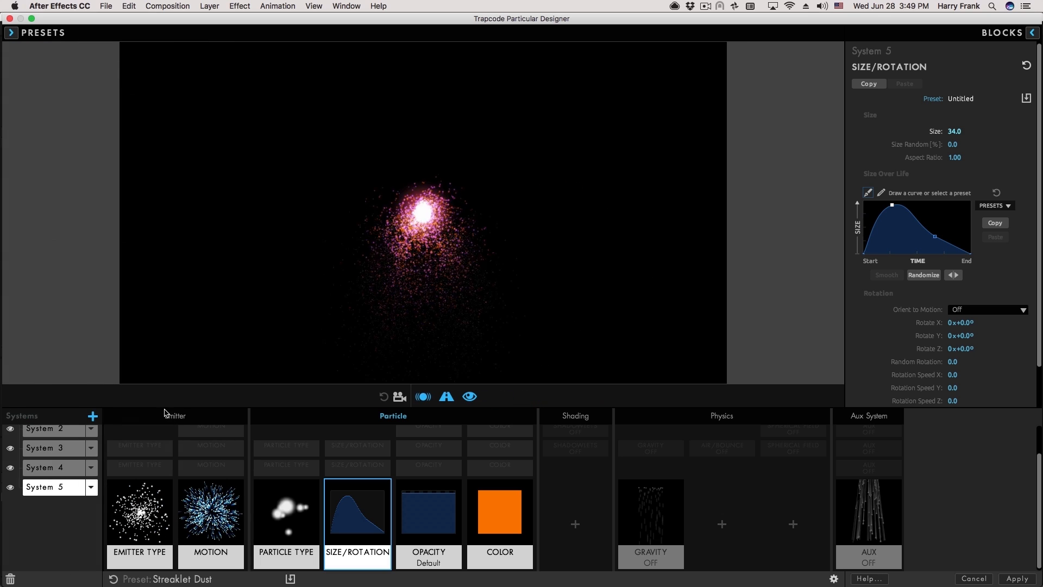
Save soloed System 5 as single-system preset Streaklet Trail, then reset to a default Master System.
left_click(11, 487, "alt")
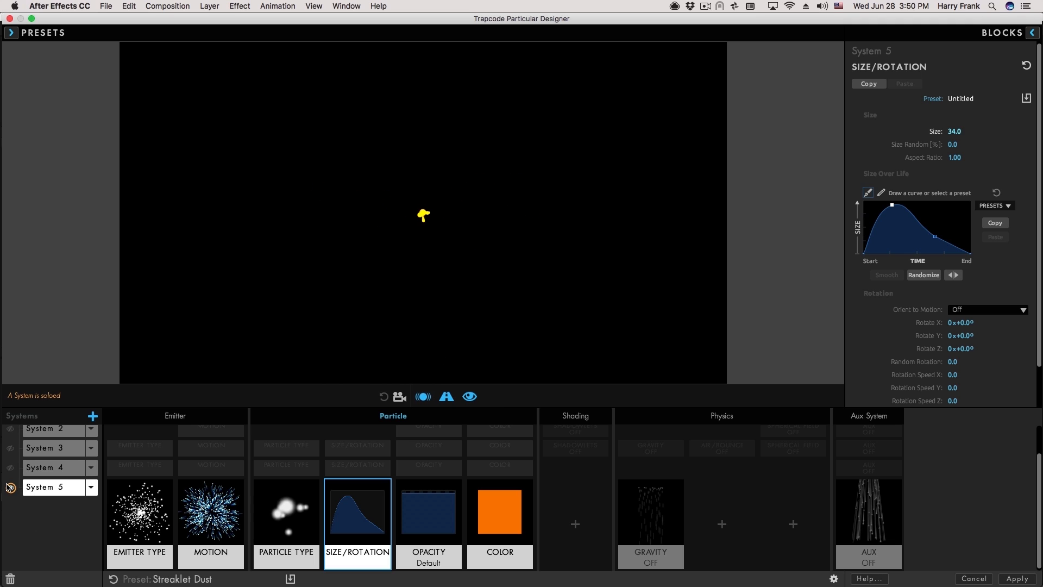
left_click(91, 488)
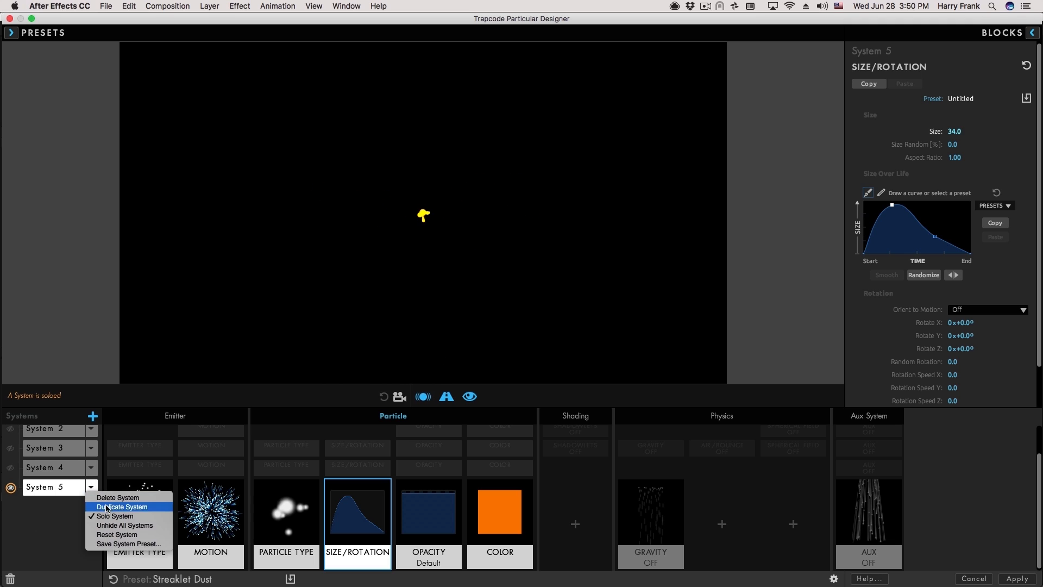
left_click(152, 544)
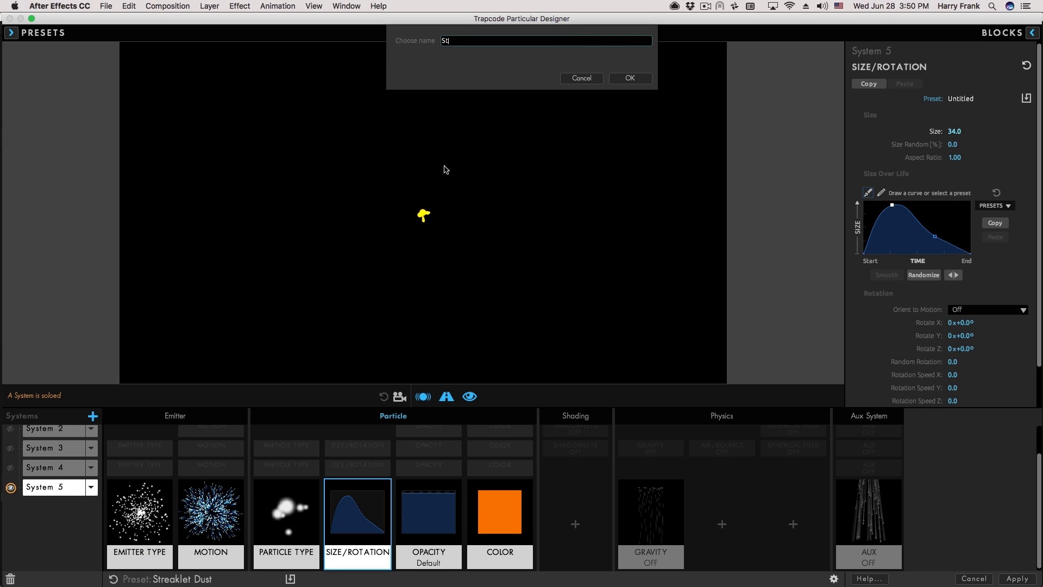
key("Return")
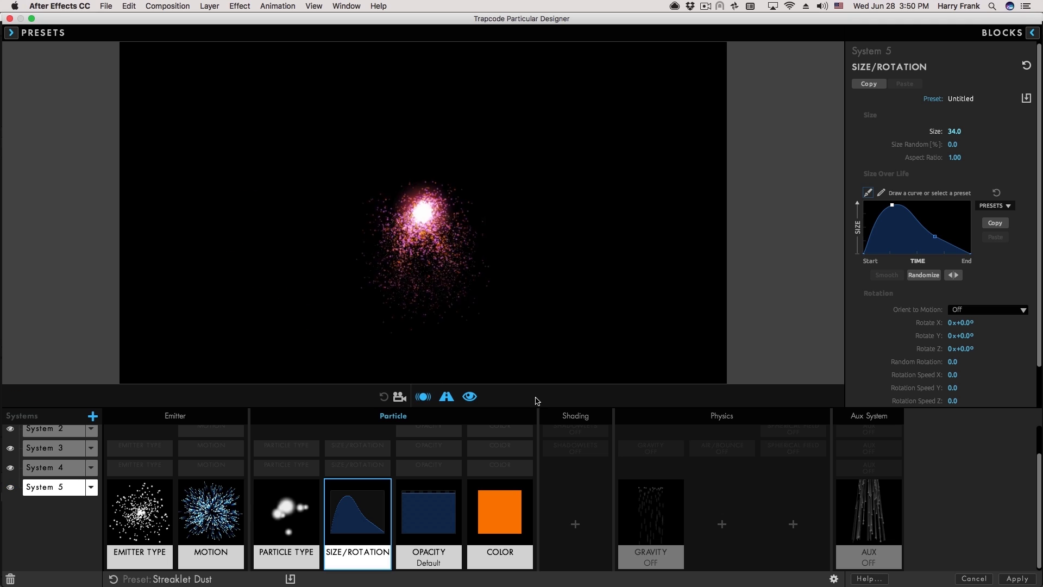
left_click(11, 34)
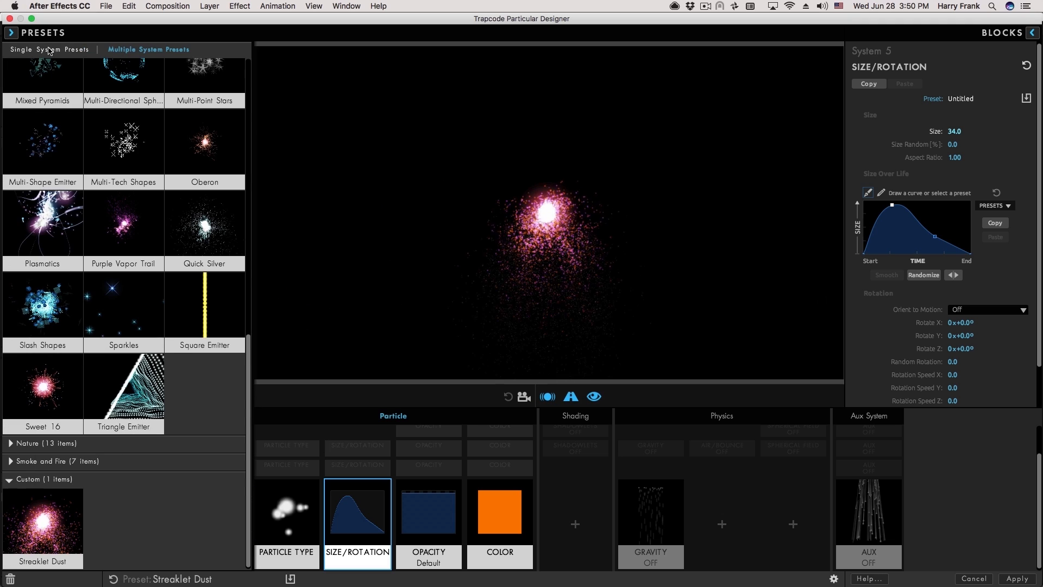
left_click(49, 49)
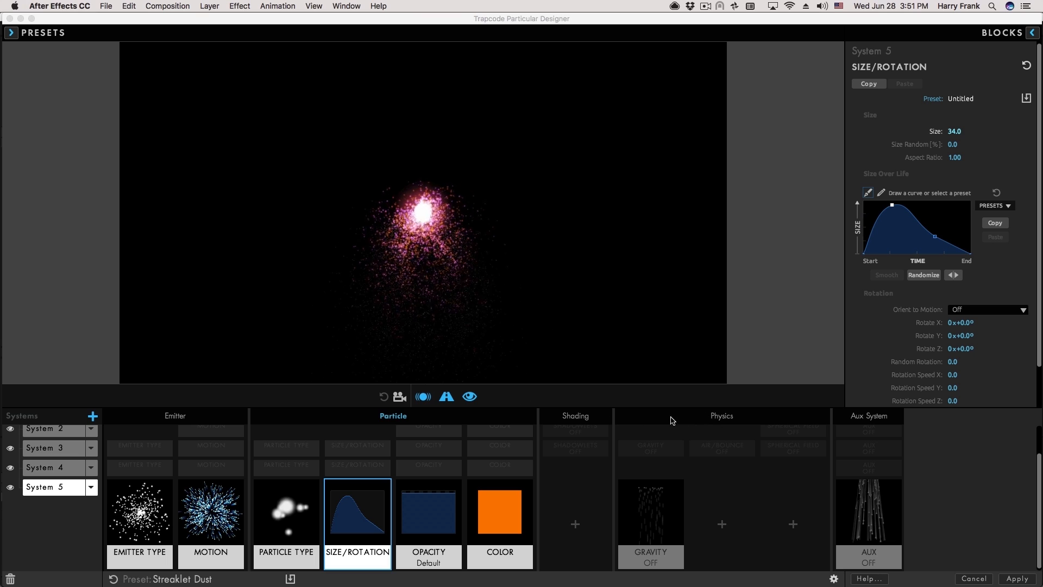
left_click(113, 580)
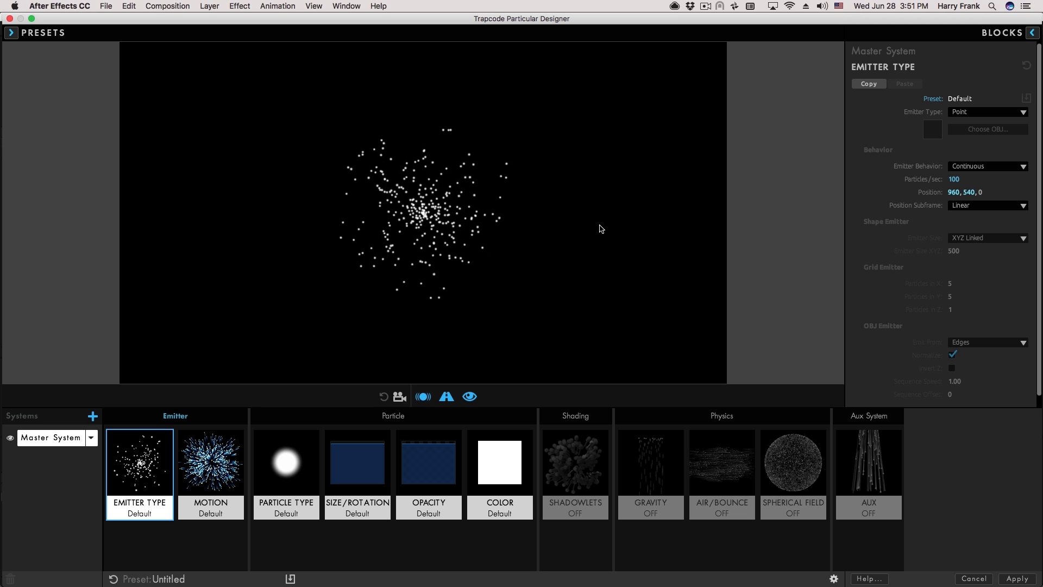
Switch the Master System's emitter to OBJ Emitter and lower particle Velocity to 20.
left_click(1000, 39)
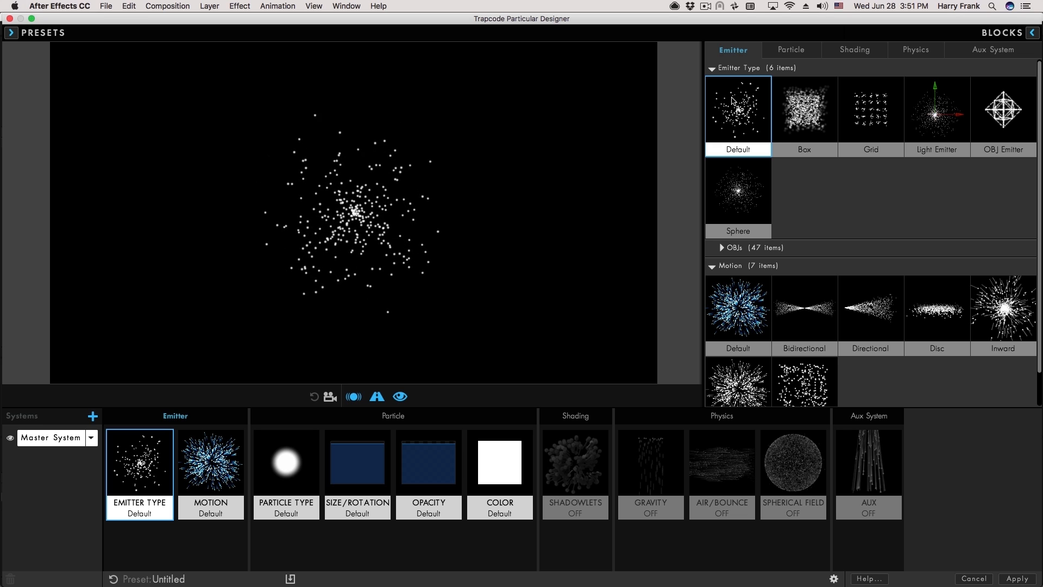
left_click(809, 112)
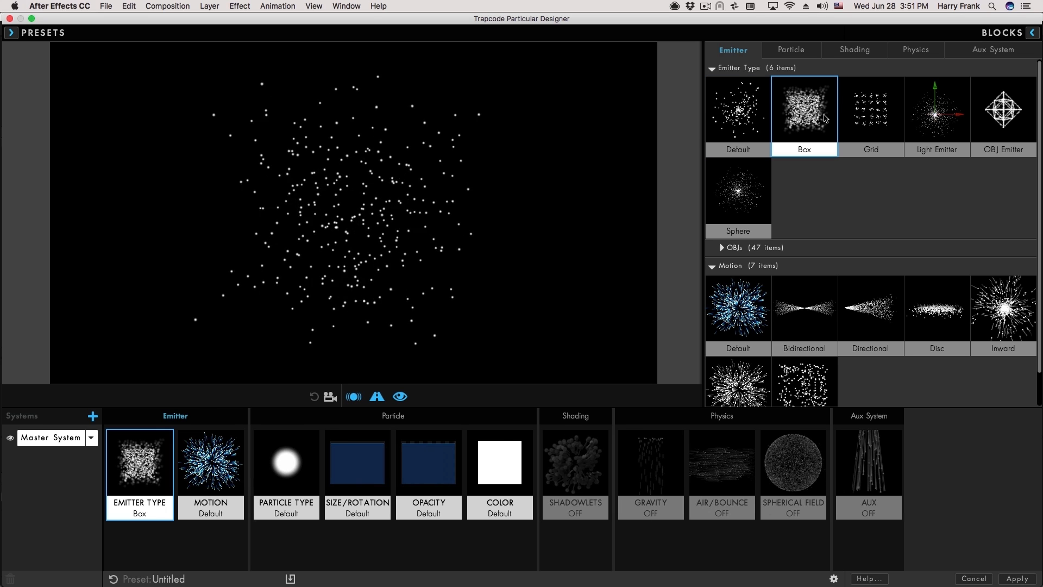
left_click(872, 122)
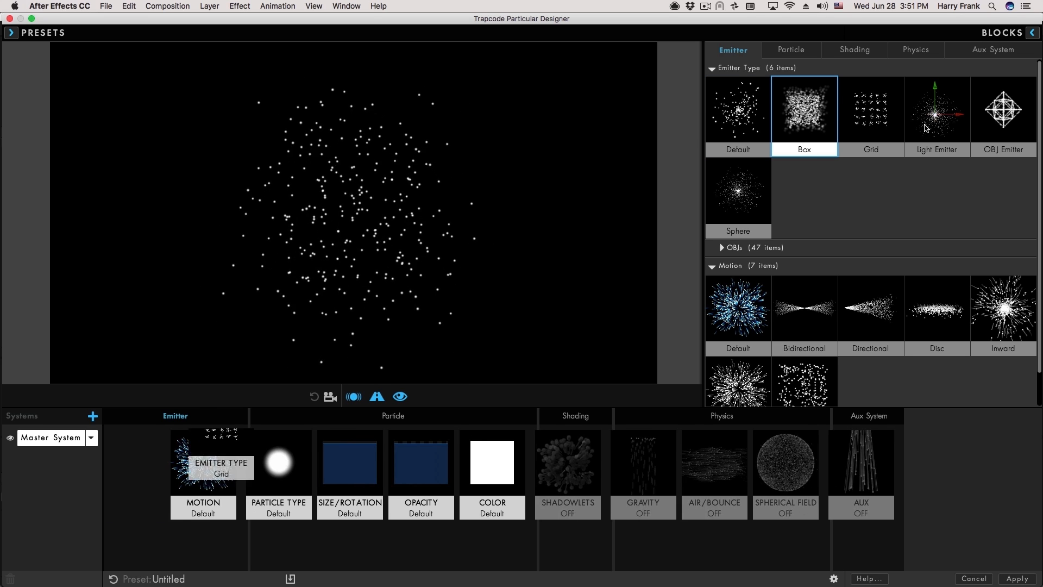
left_click(1009, 104)
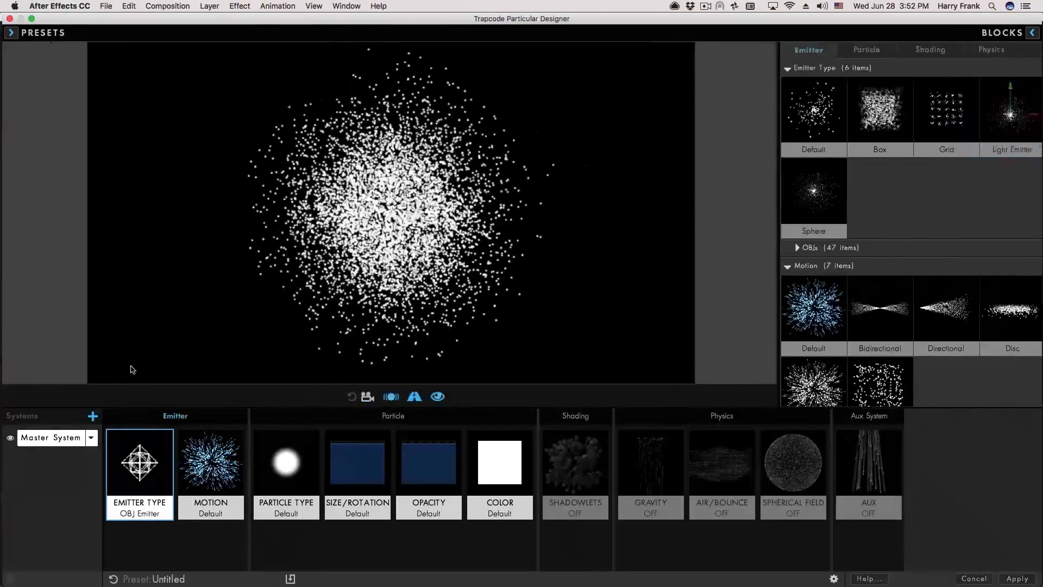
left_click(211, 467)
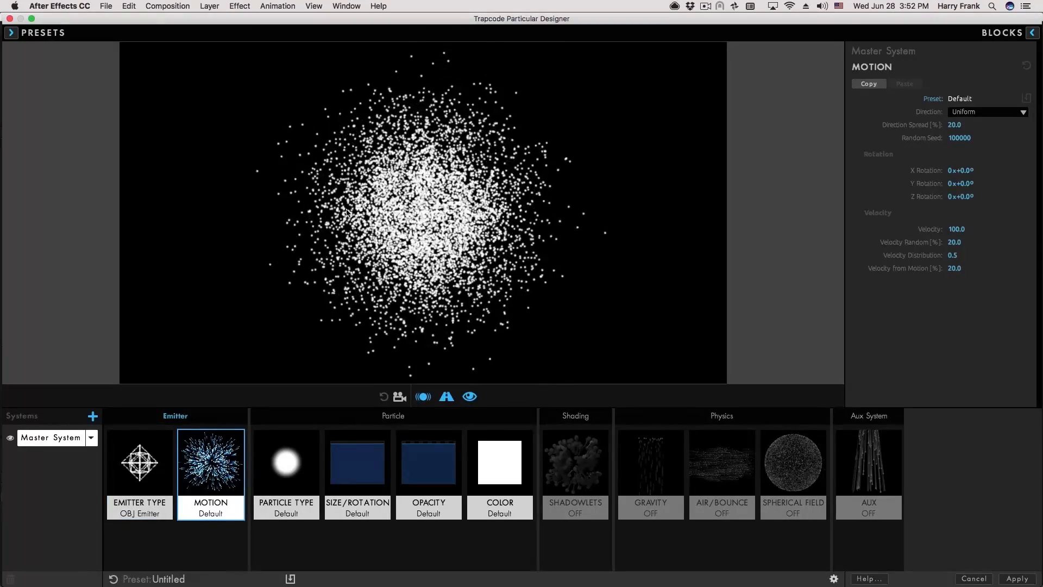
left_click_drag(957, 229, 940, 230)
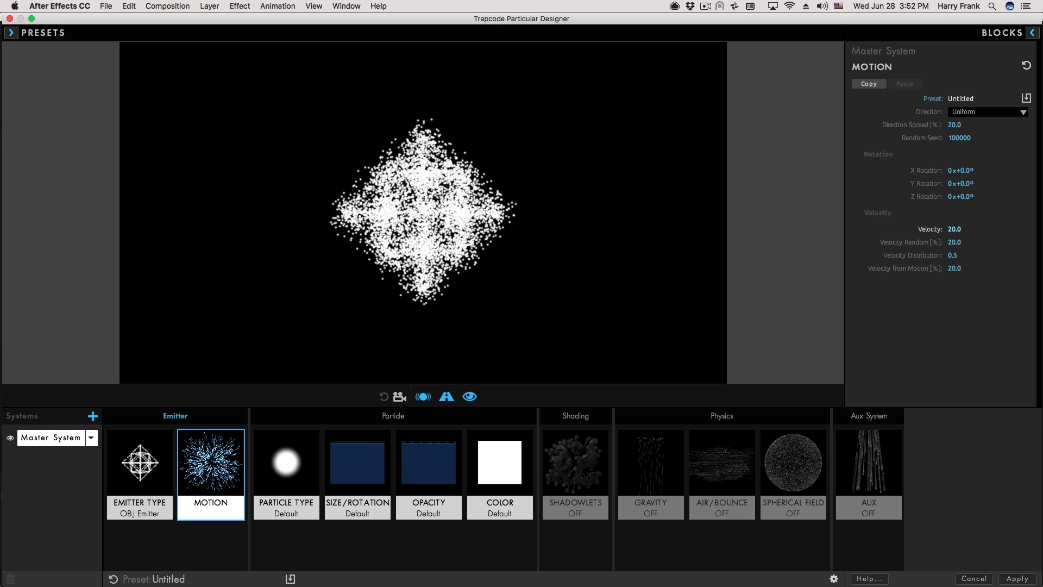
left_click(171, 436)
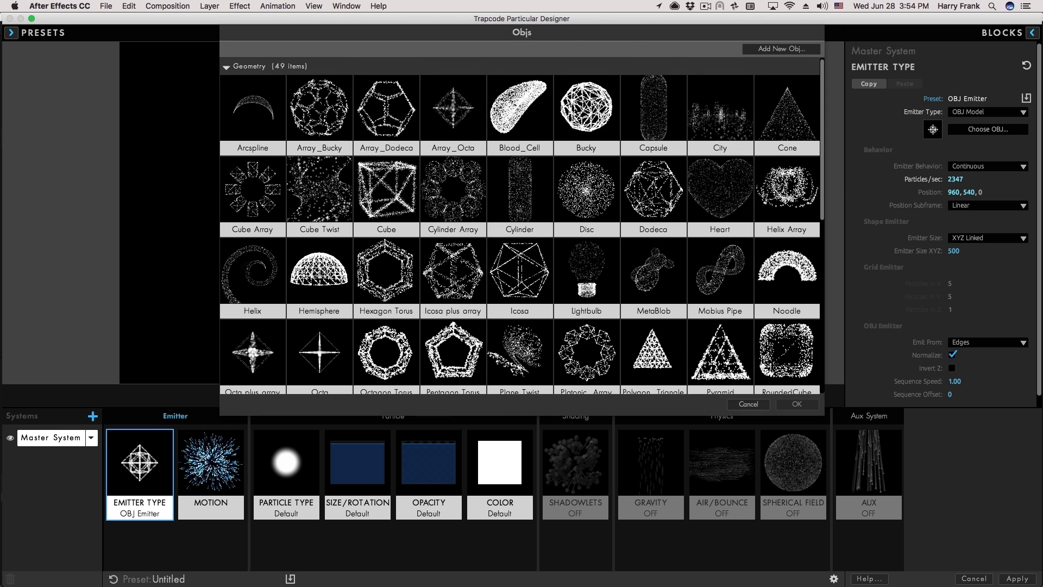
Emit from the PL_Glasses2 sunglasses model and scale the emitter size up to 815.
left_click_drag(824, 124, 819, 189)
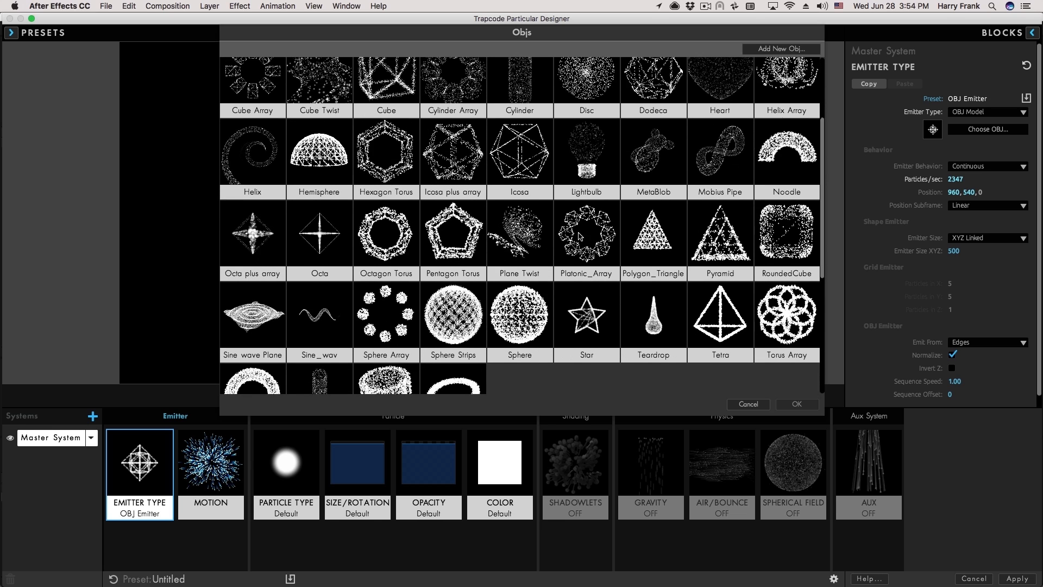
scroll(517, 270, "down", 5)
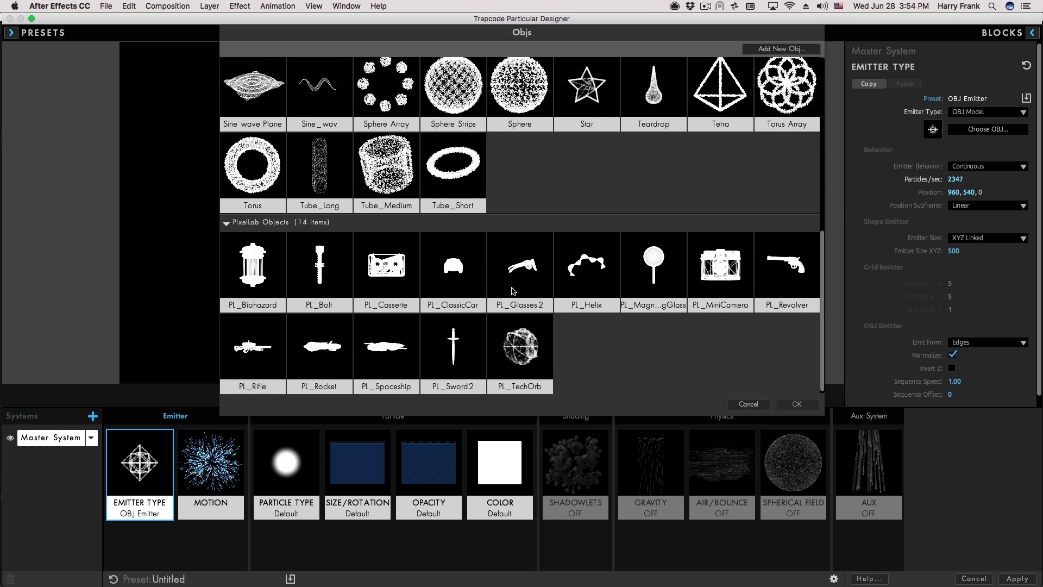
double_click(520, 275)
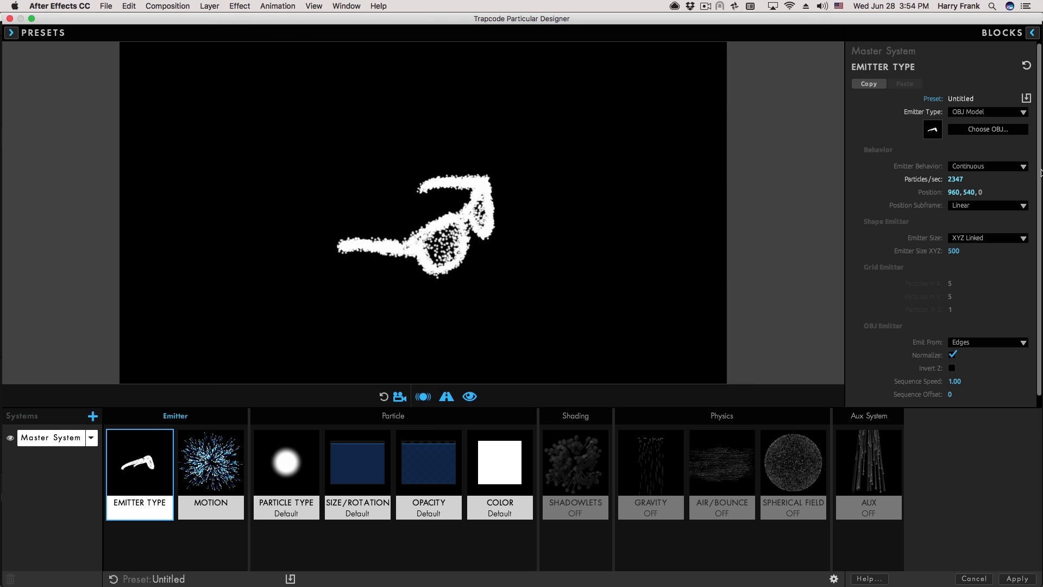
left_click_drag(954, 251, 963, 251)
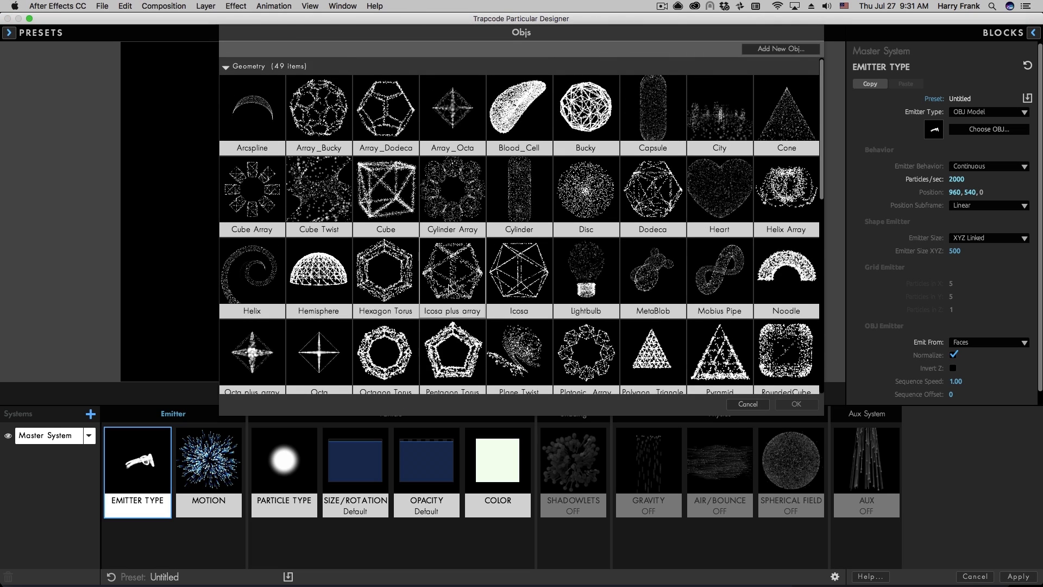
scroll(312, 361, "down", 3)
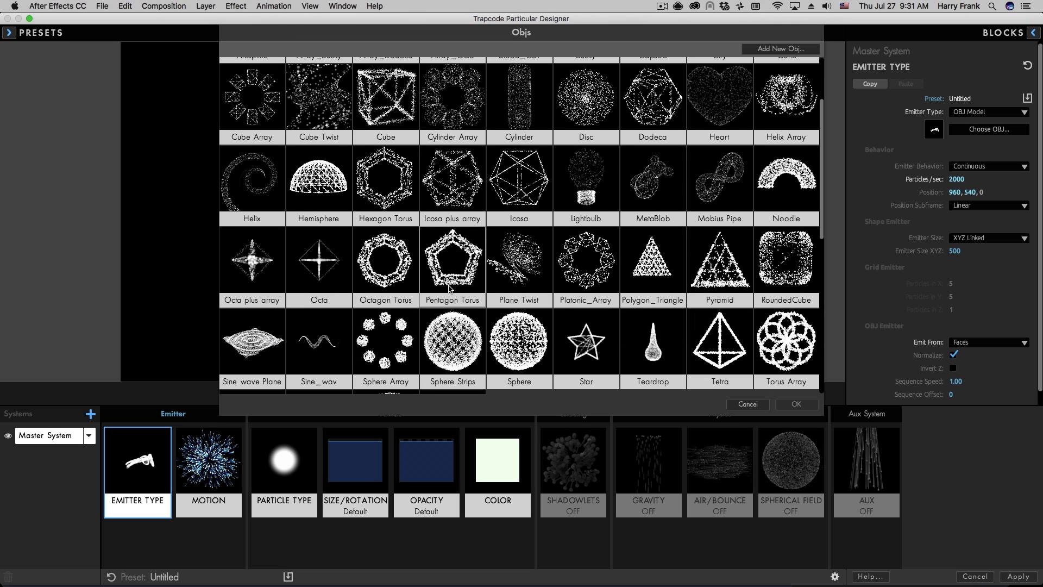
Try the Sine_wav model as emitter, sizing it separately on each axis.
double_click(300, 350)
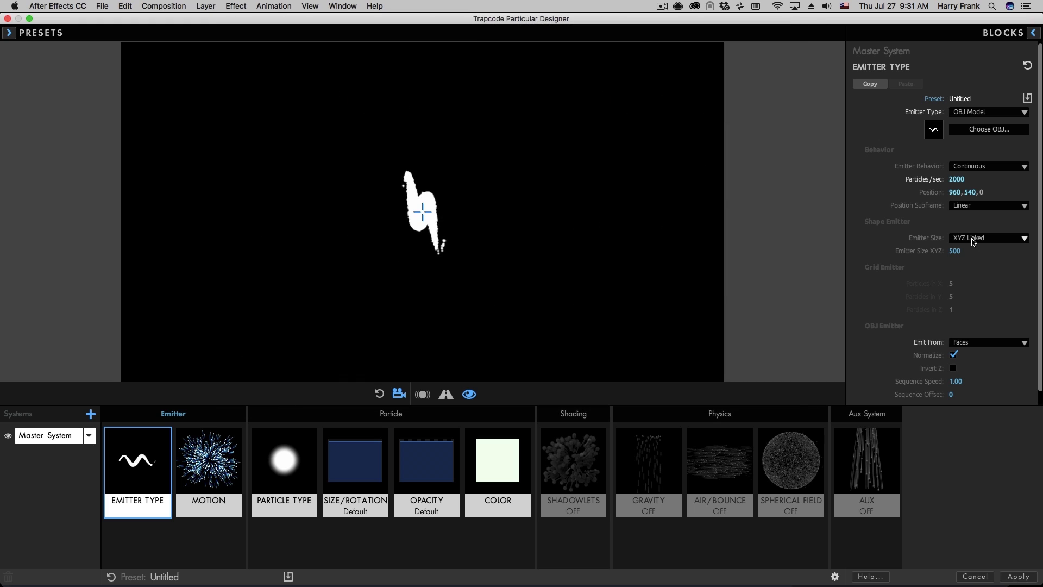
left_click(973, 239)
left_click(976, 255)
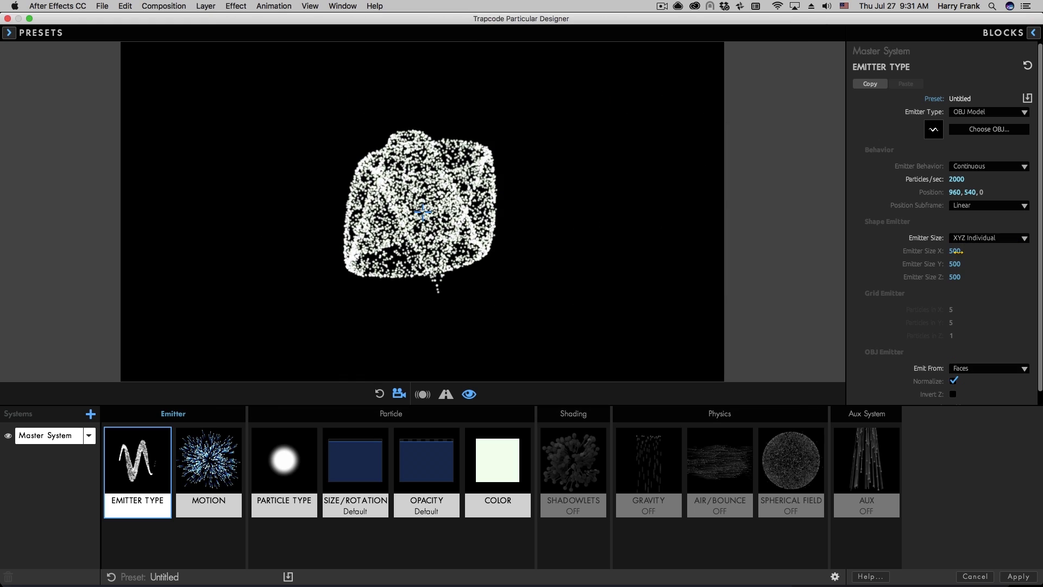
left_click_drag(955, 250, 961, 277)
left_click_drag(365, 340, 245, 348)
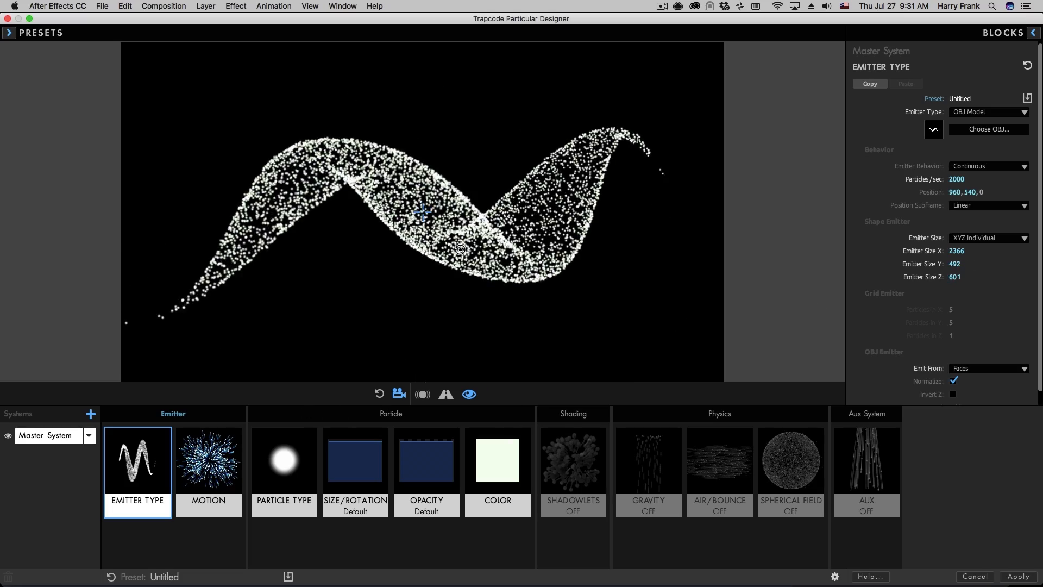
Switch to the hexagonal ring model with linked XYZ emitter size 1129.
left_click(989, 130)
double_click(389, 266)
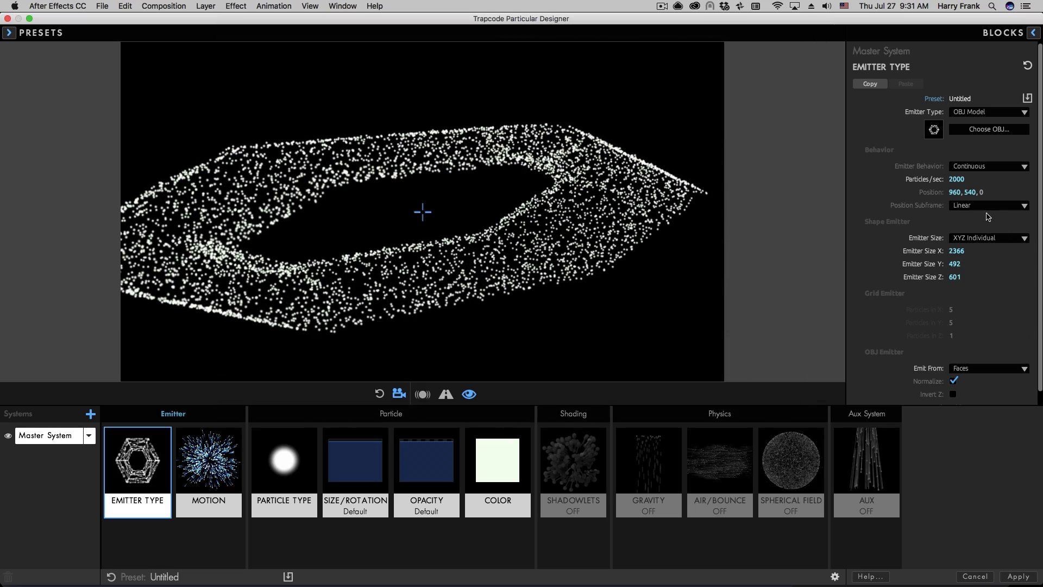
left_click(981, 240)
left_click(975, 249)
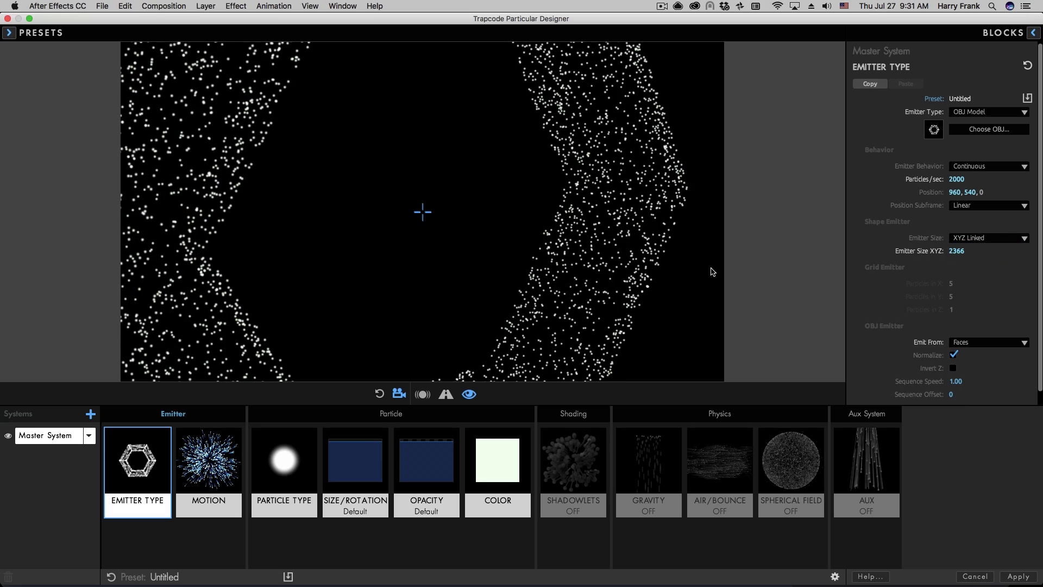
left_click_drag(957, 251, 890, 252)
Cycle Emit From through Vertices, Edges and Faces, settling on Volume, and orbit the preview.
left_click(970, 346)
left_click(968, 350)
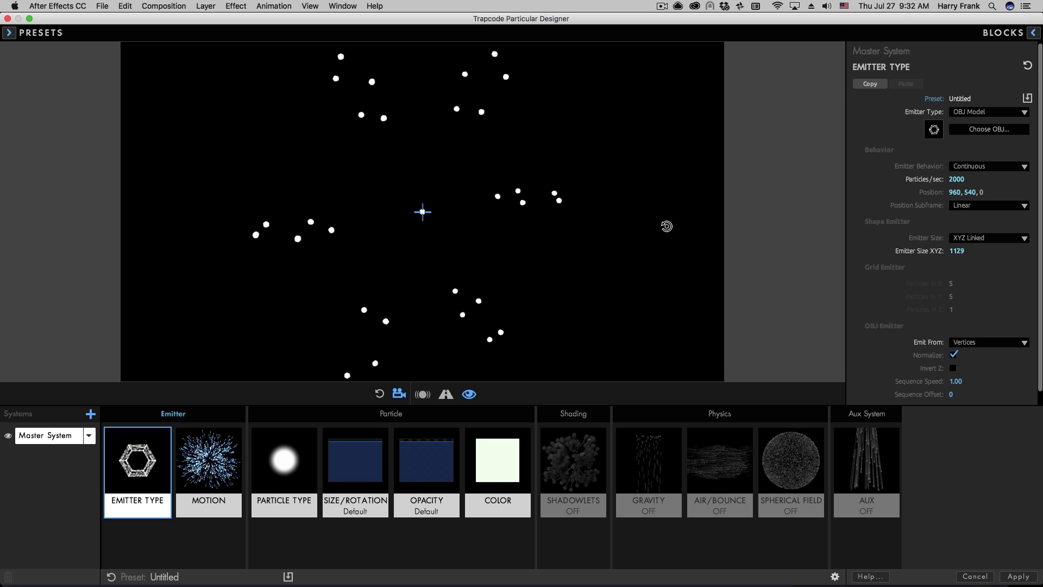
left_click(981, 361)
left_click(980, 342)
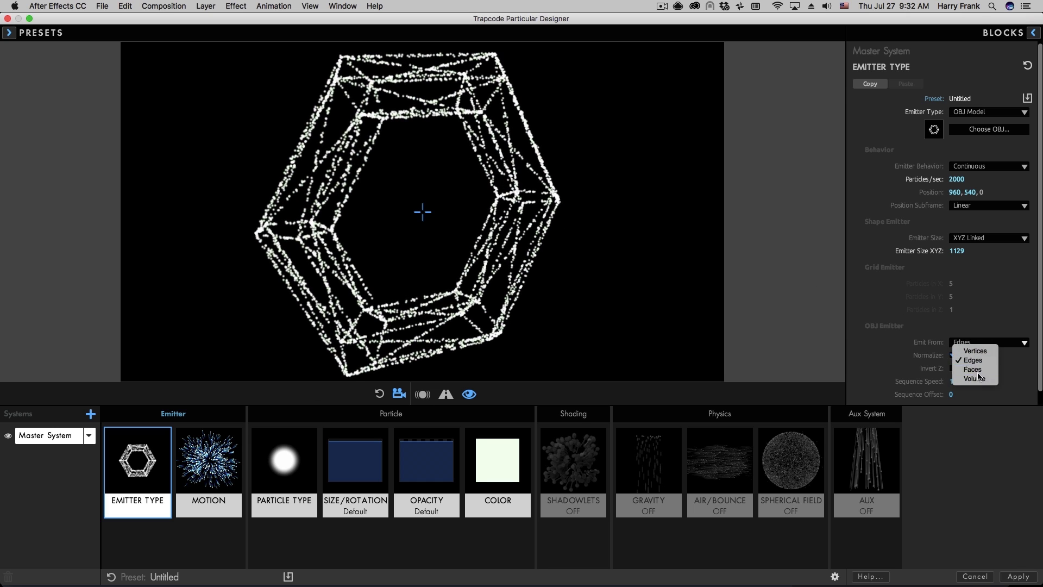
left_click(973, 369)
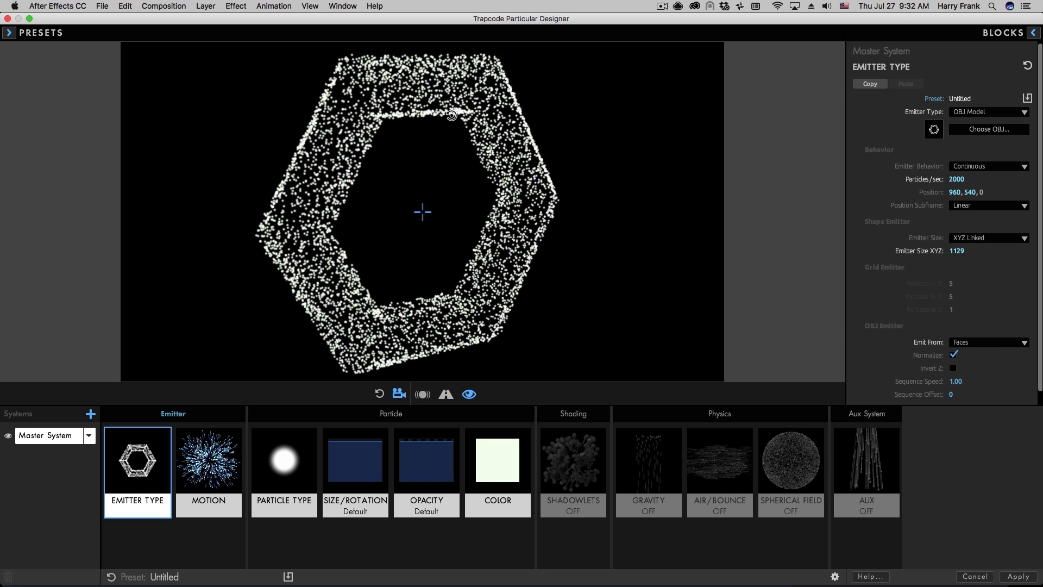
left_click(989, 343)
left_click(973, 378)
left_click_drag(440, 312, 562, 198)
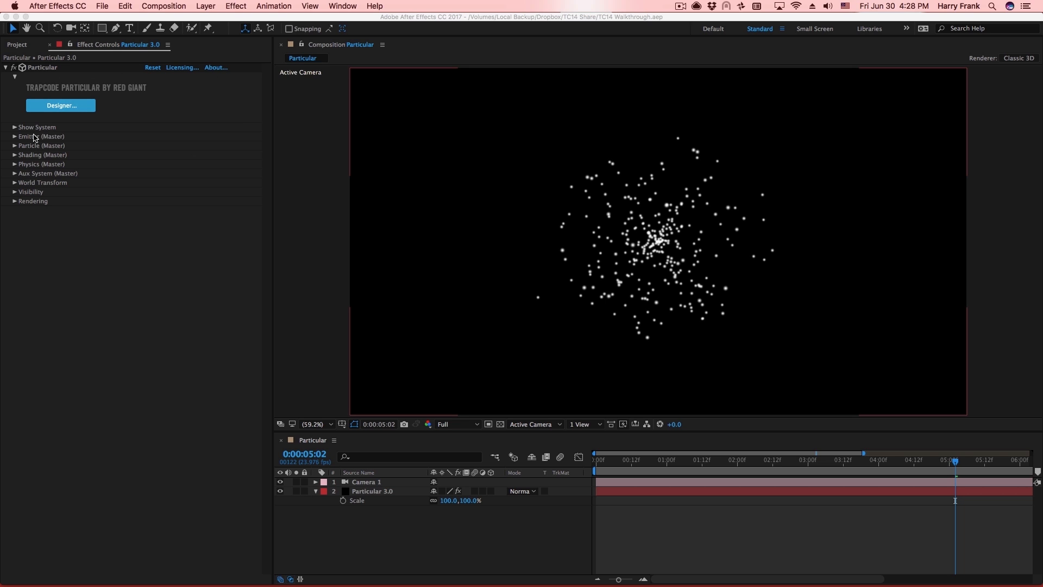
Load and apply the Grenade Explosion 1 multi-system preset to the Particular 3.0 layer.
left_click(44, 266)
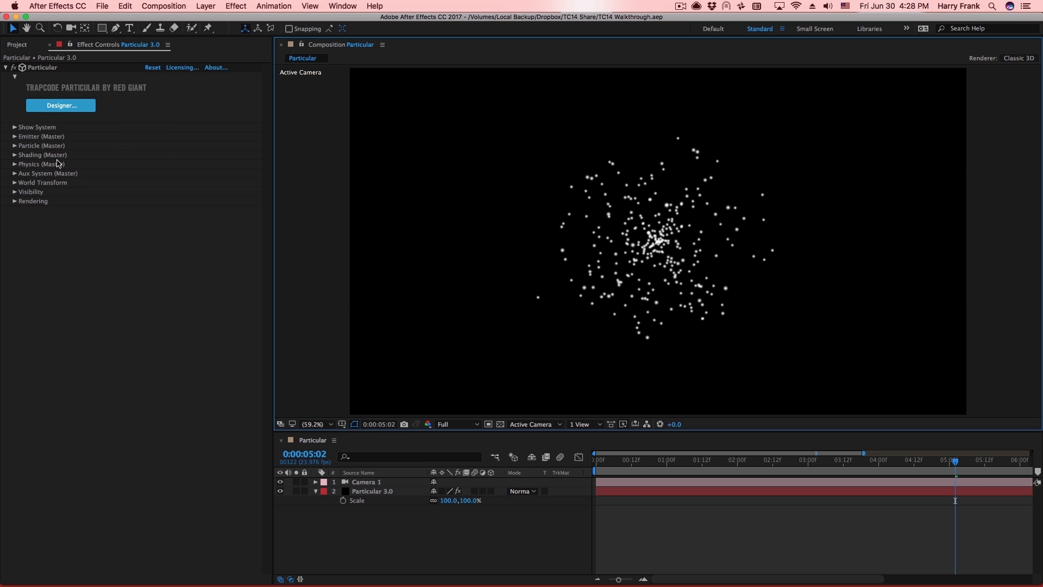
left_click(15, 127)
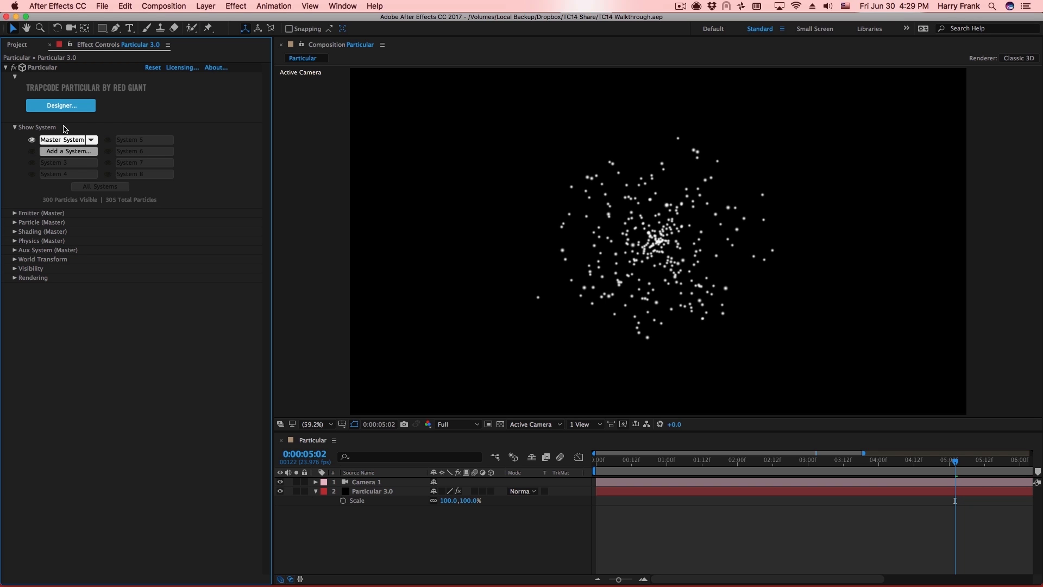
left_click(509, 70)
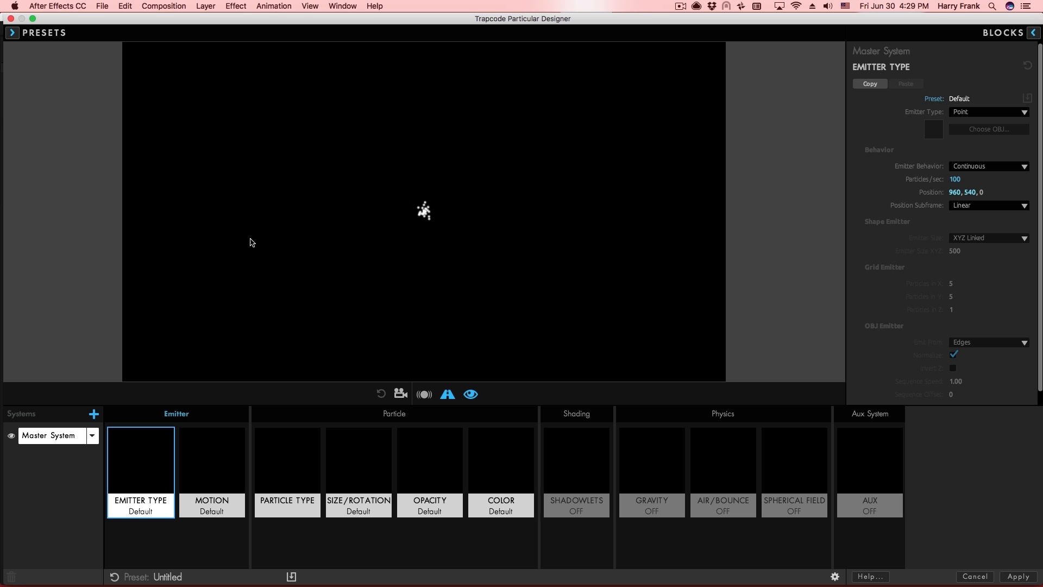
left_click(12, 32)
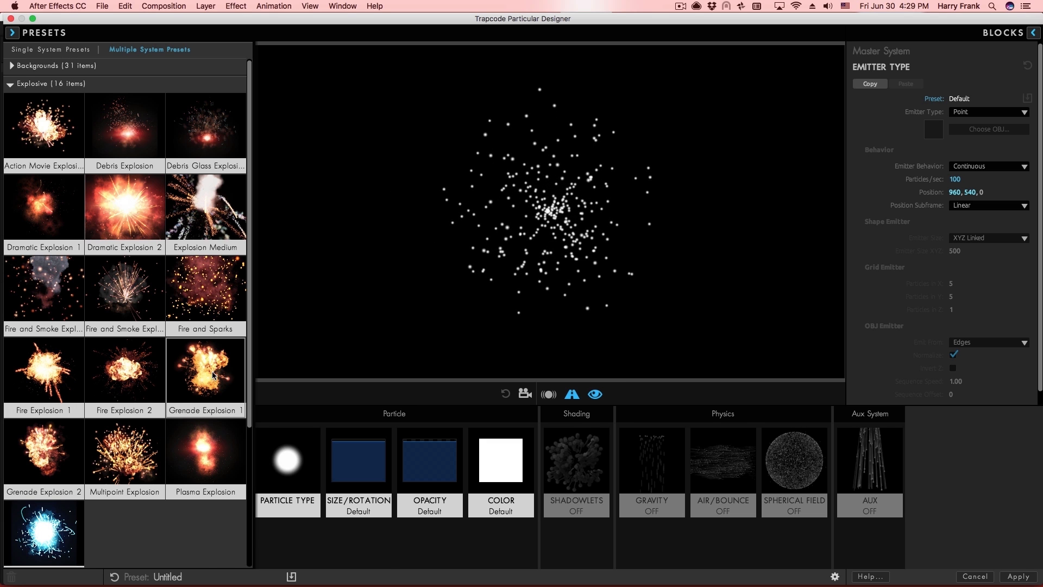
left_click(208, 401)
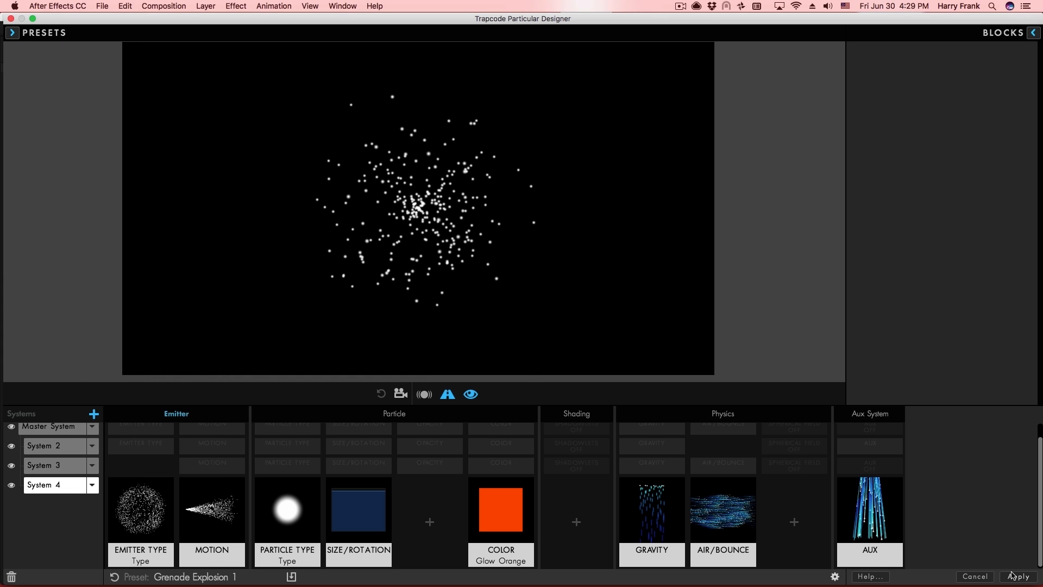
key("Return")
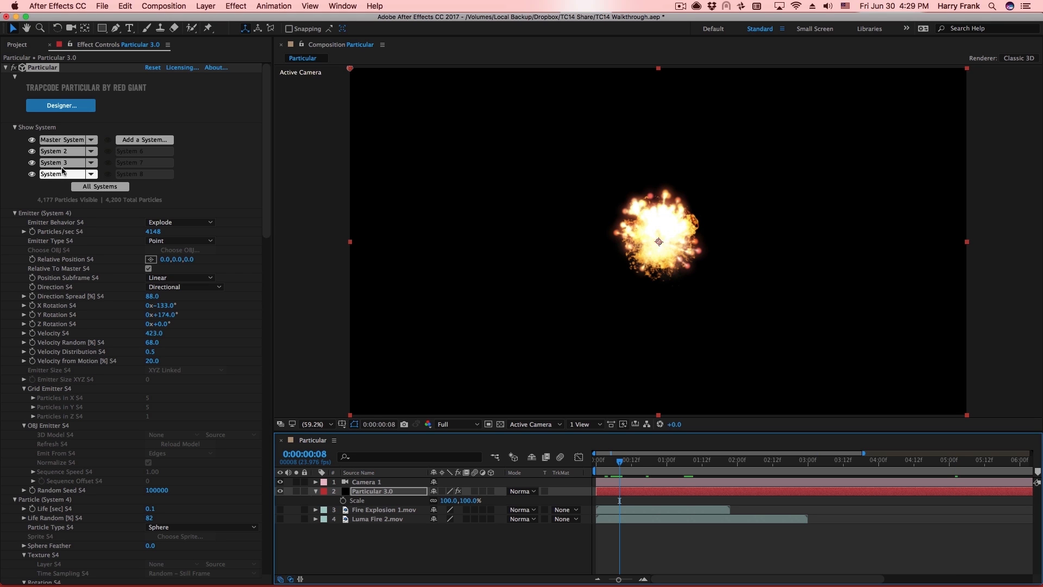
Solo the Master System and then System 3, previewing the explosion to compare their contributions.
left_click(32, 174)
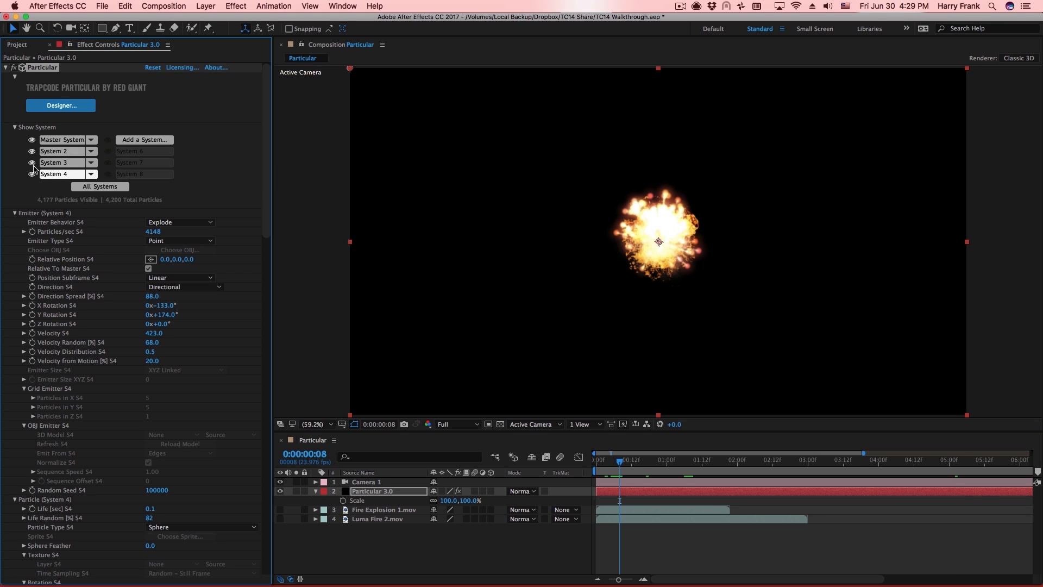
left_click(32, 162)
left_click(32, 151)
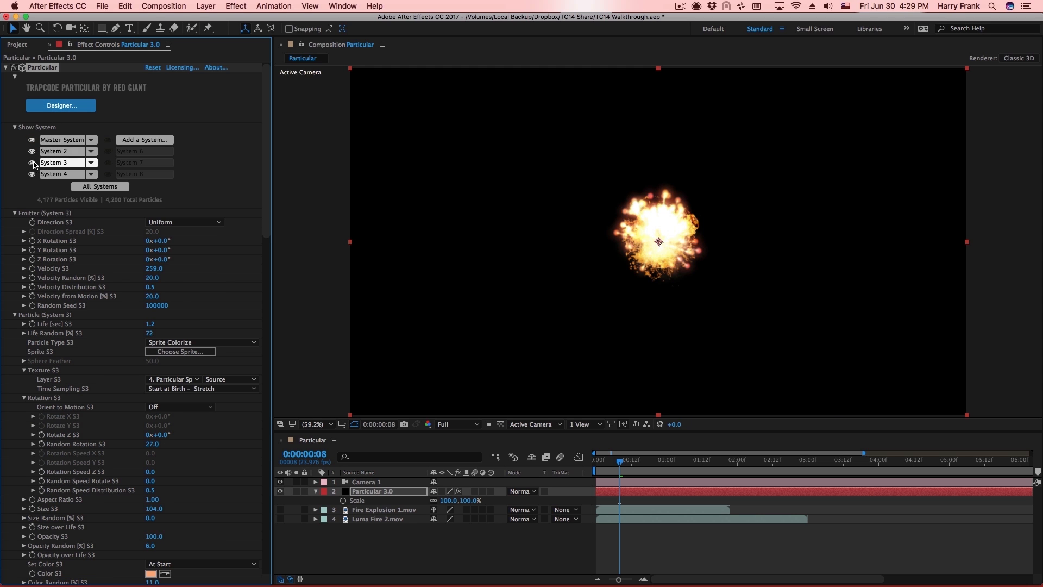
left_click(32, 163)
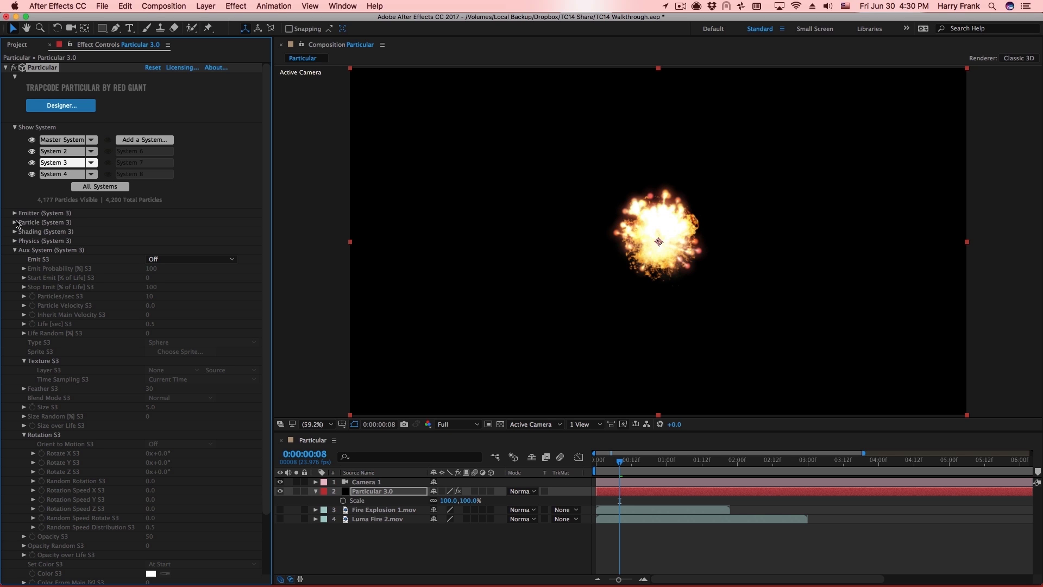
key("space")
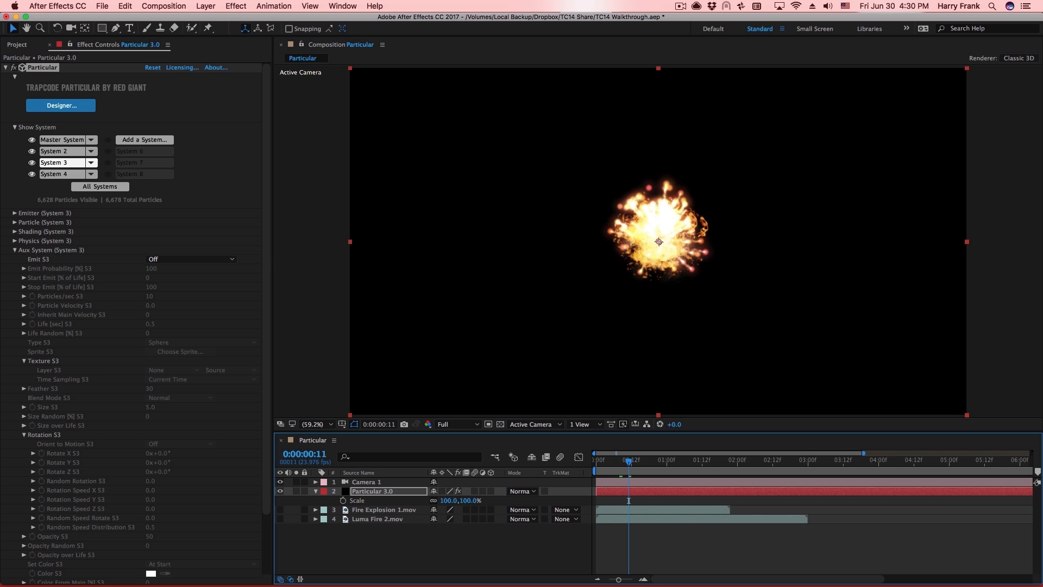
Unsolo Master so all four systems render, and expand the Master particle settings.
left_click(14, 250)
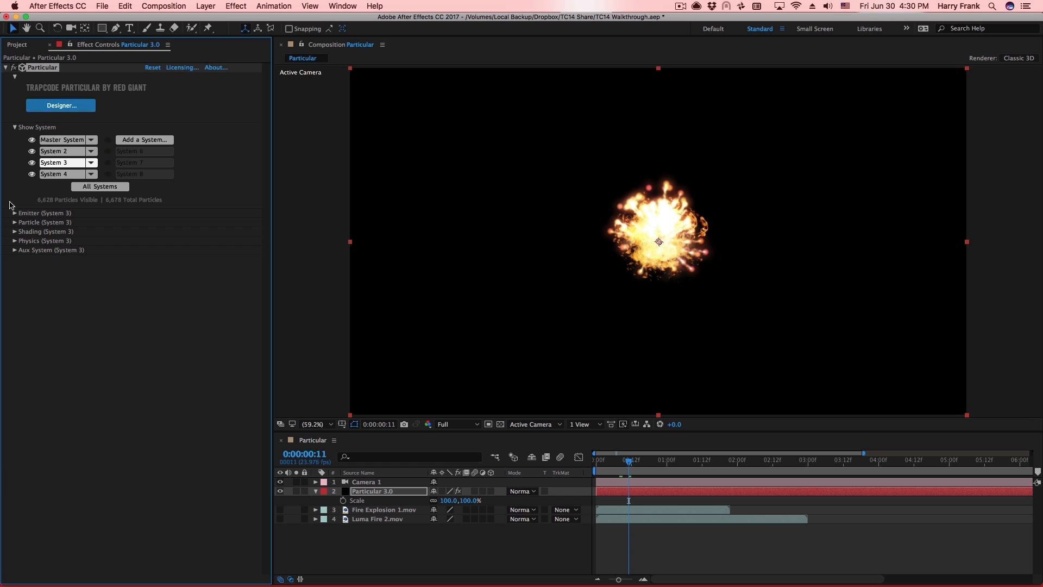
left_click(40, 143)
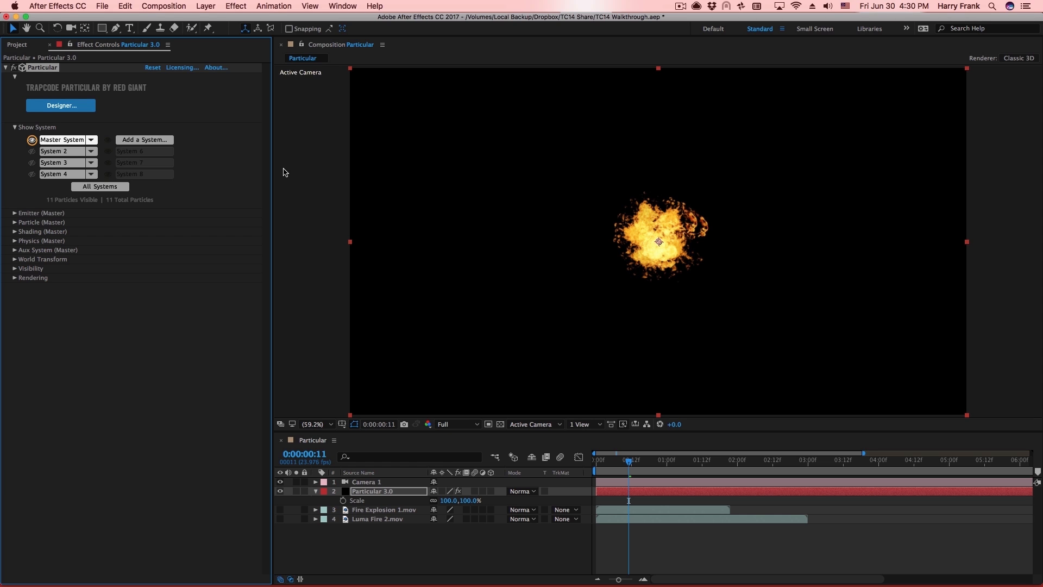
left_click(33, 141)
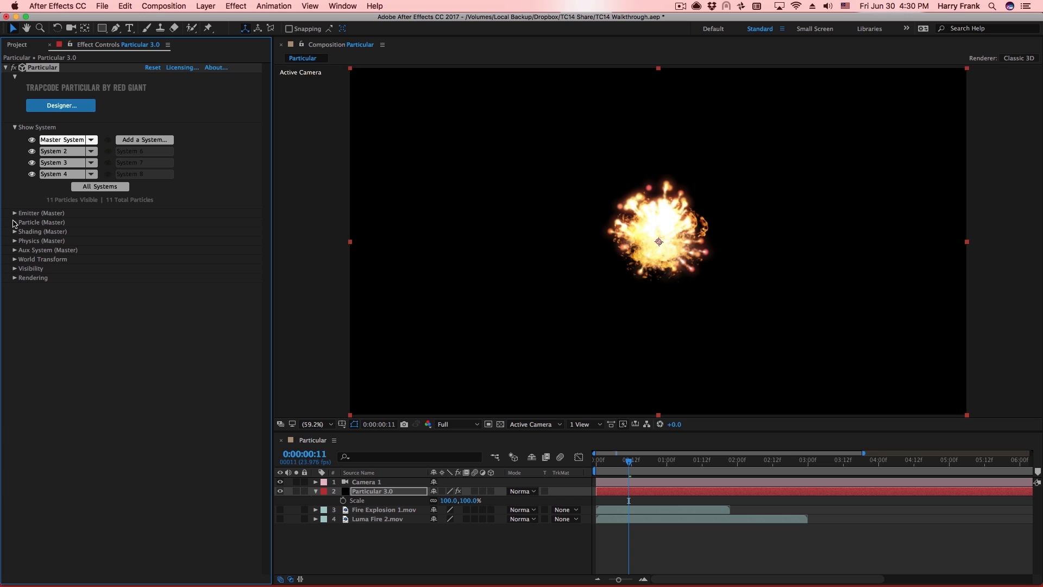
left_click(15, 222)
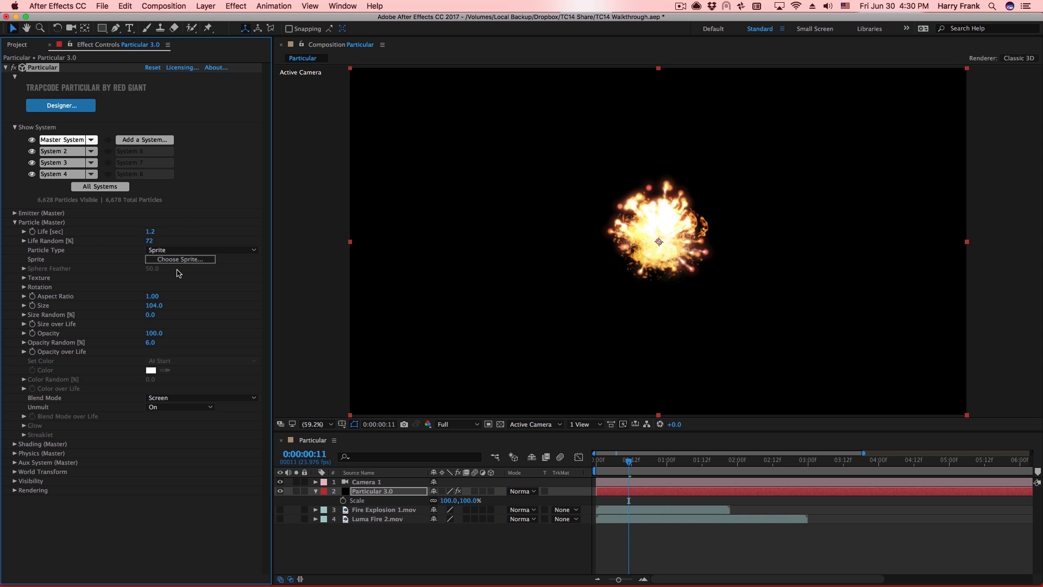
Change the Master particles' sprite to Fire Explosion 2.
left_click(205, 261)
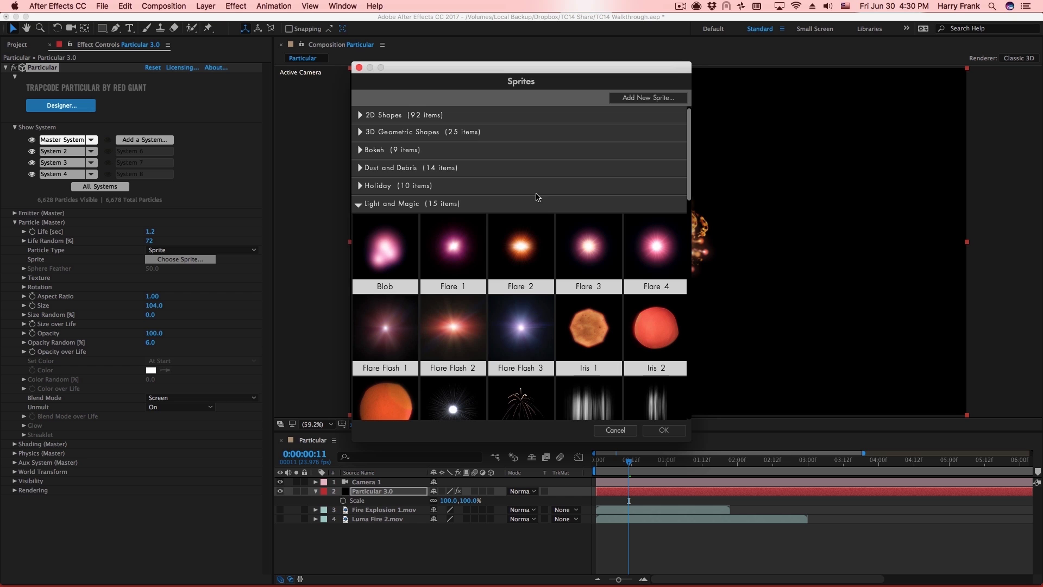
left_click(383, 208)
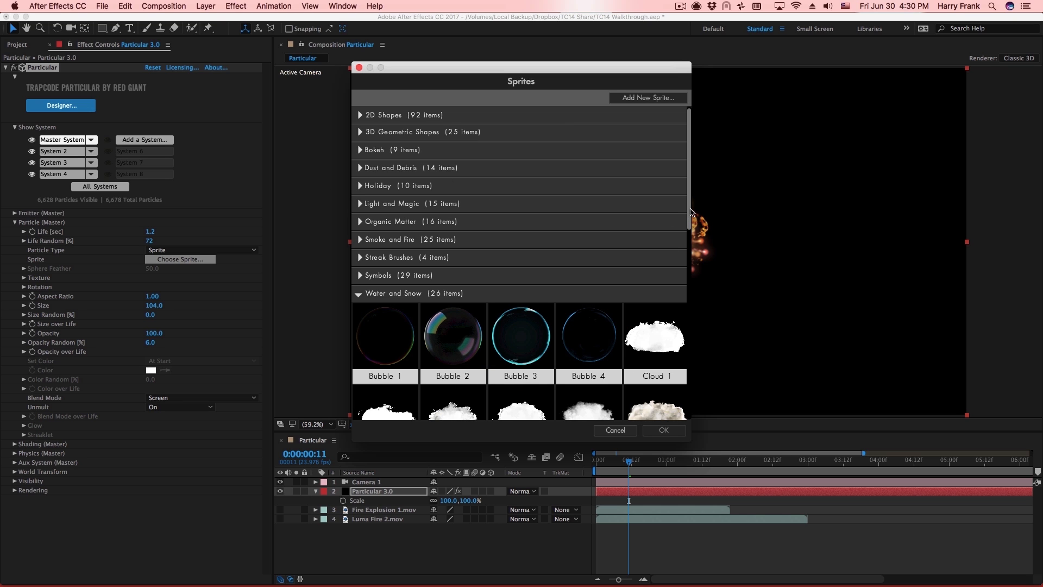
scroll(689, 180, "down", 3)
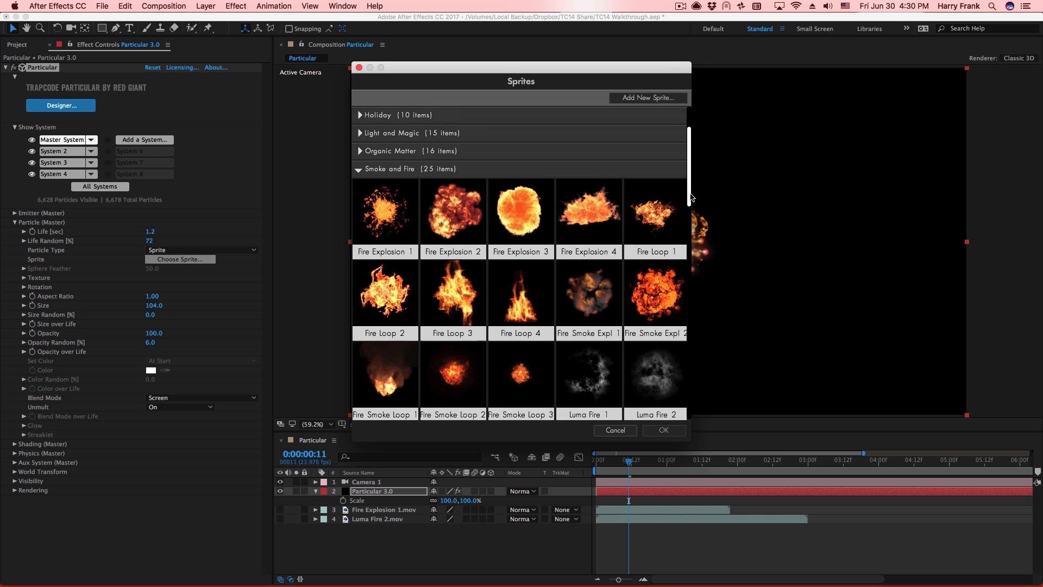
left_click(462, 232)
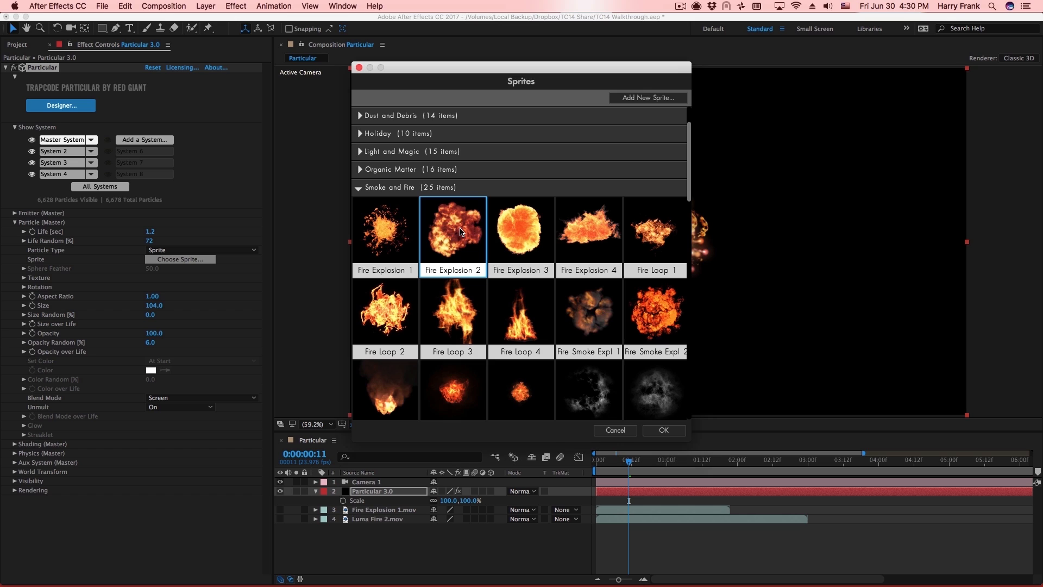
key("Return")
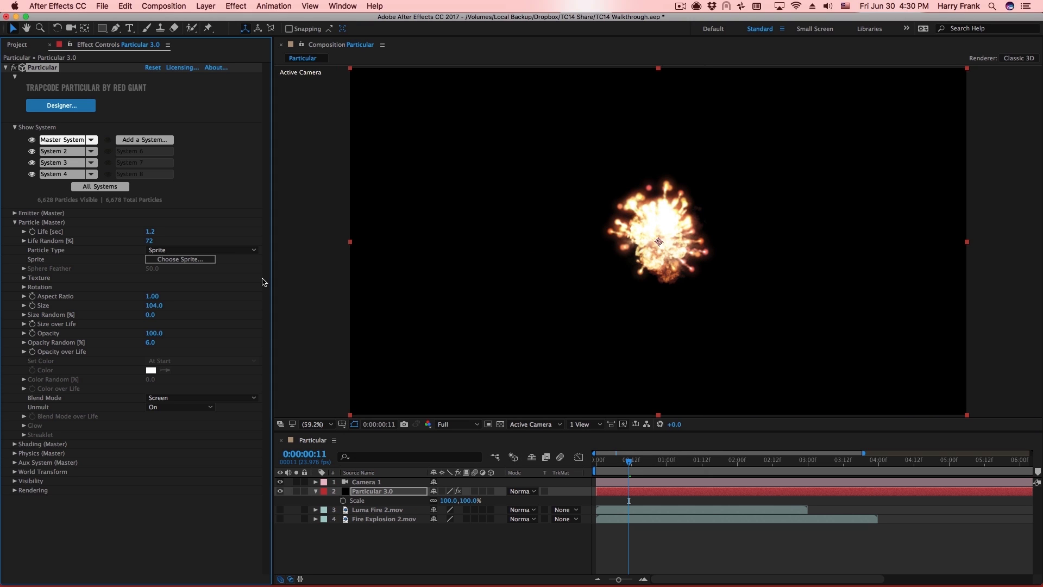
Briefly solo the Master System, then show all systems together and open Particular Designer.
left_click(31, 139, "alt")
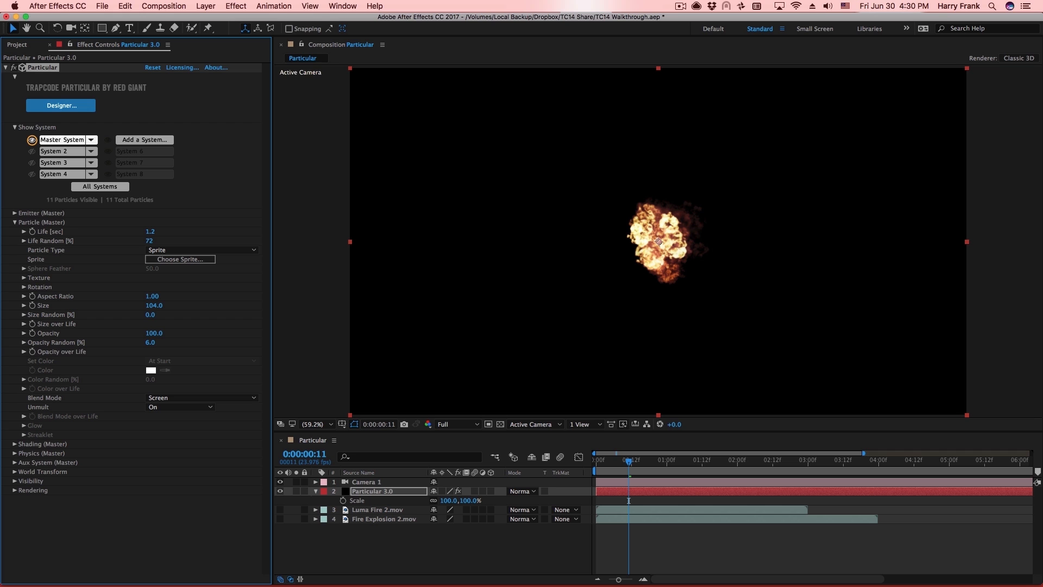
left_click(31, 139, "alt")
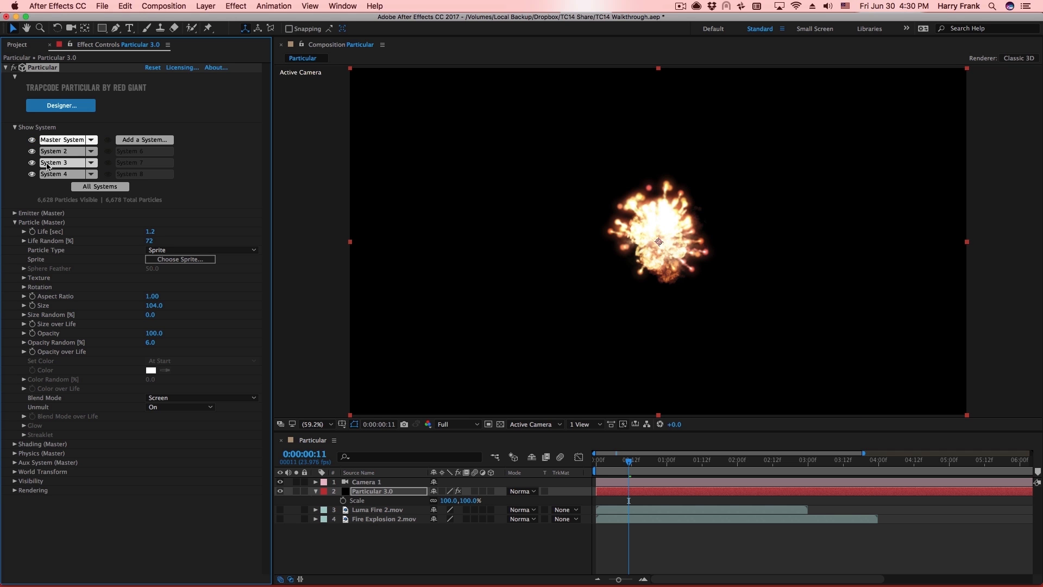
left_click(61, 105)
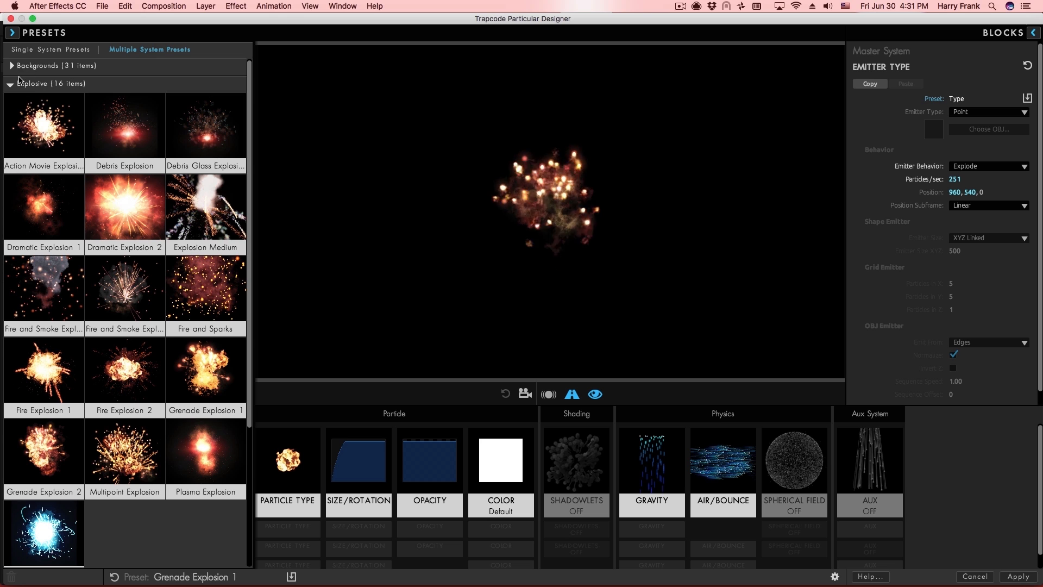
Load the Elektrahedron preset from the Motion Graphics category and apply it to the composition.
left_click(10, 85)
left_click(12, 119)
scroll(243, 198, "down", 4)
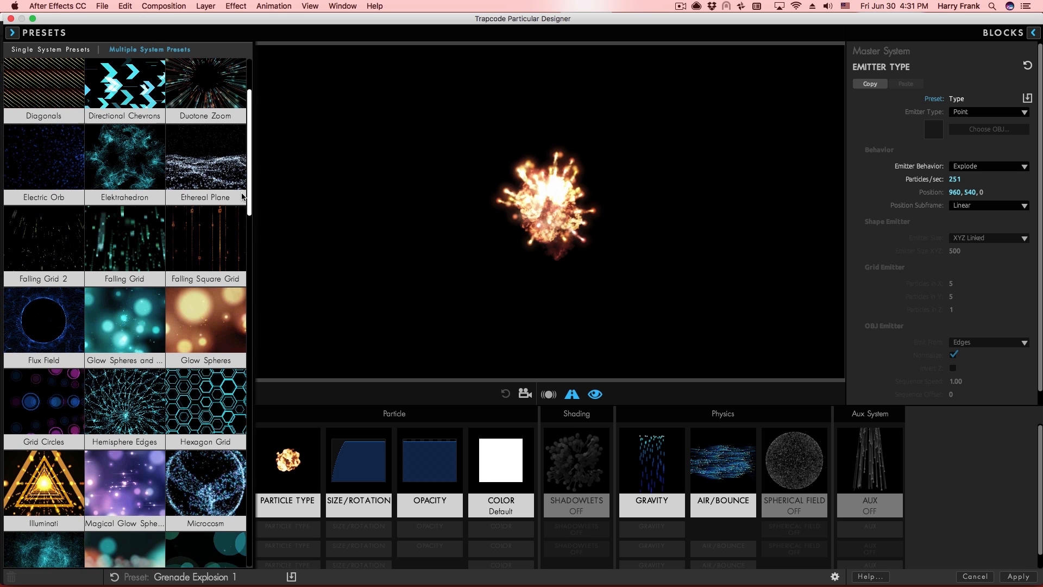
scroll(242, 198, "up", 2)
left_click(123, 236)
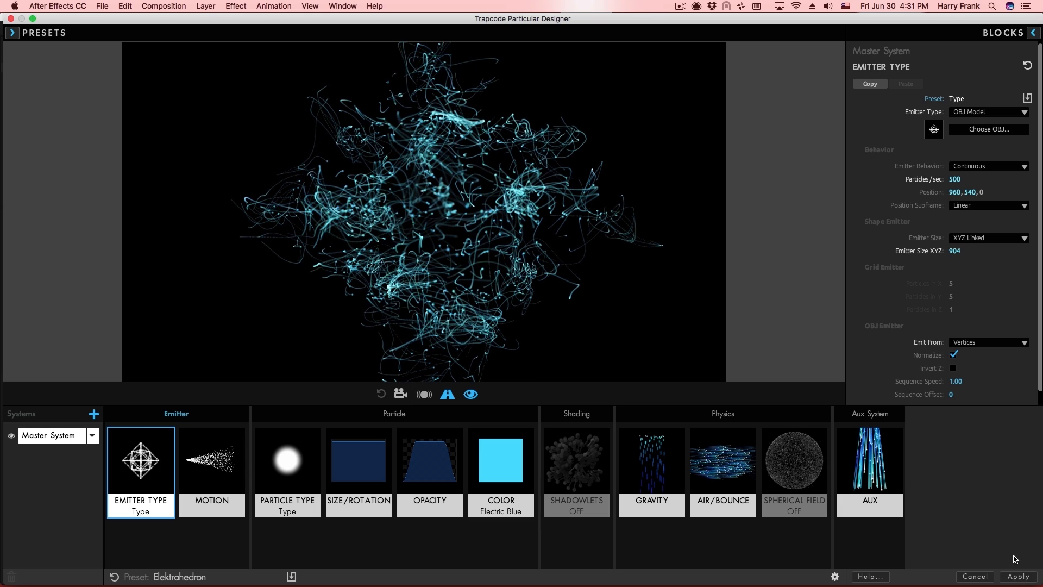
left_click(1030, 580)
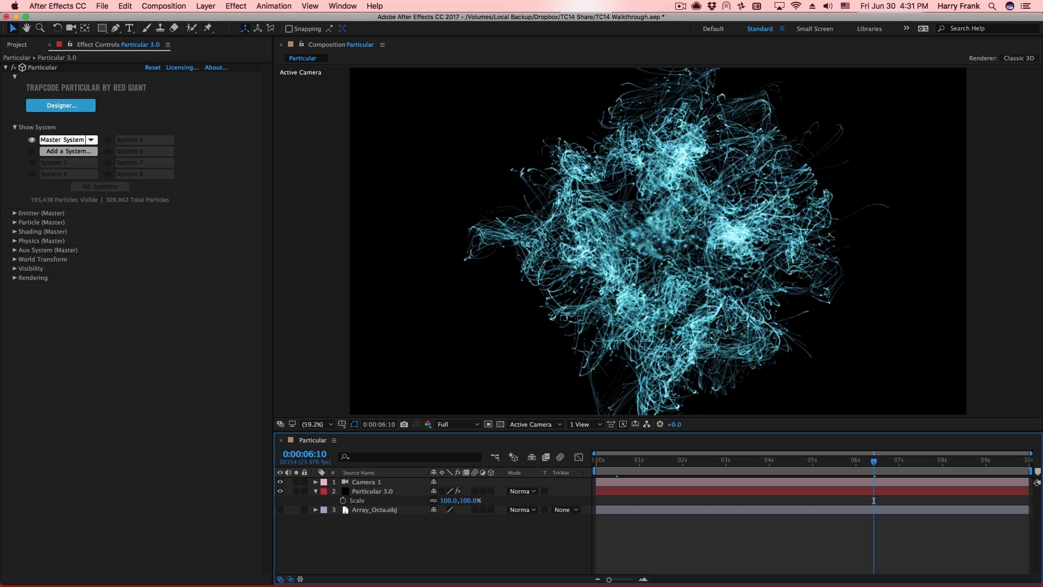
Set the Master emitter's OBJ model to Cube Array, then go back into the Designer's emitter blocks.
left_click(14, 213)
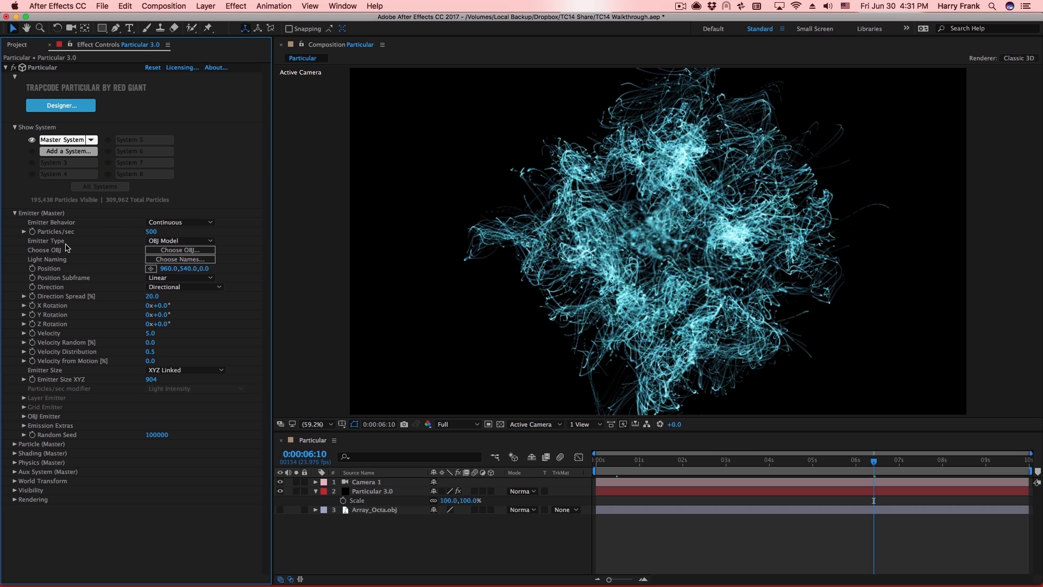
left_click(179, 250)
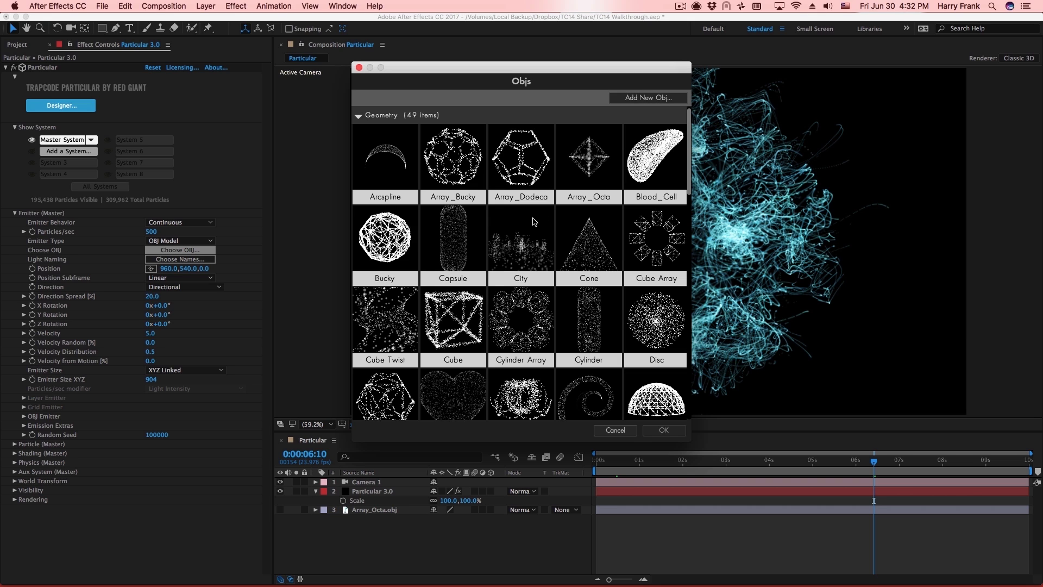
double_click(650, 238)
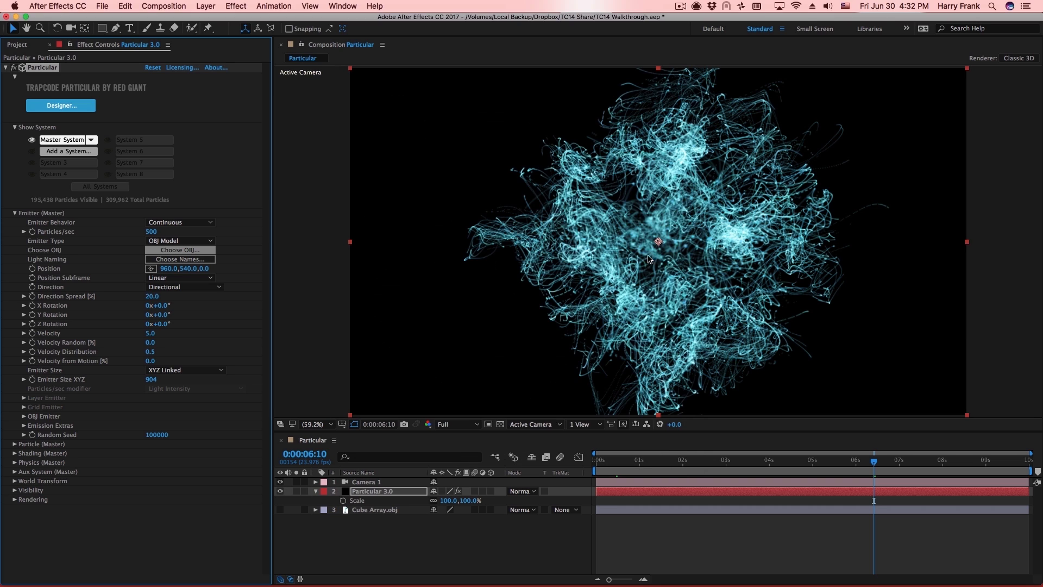
left_click(246, 133)
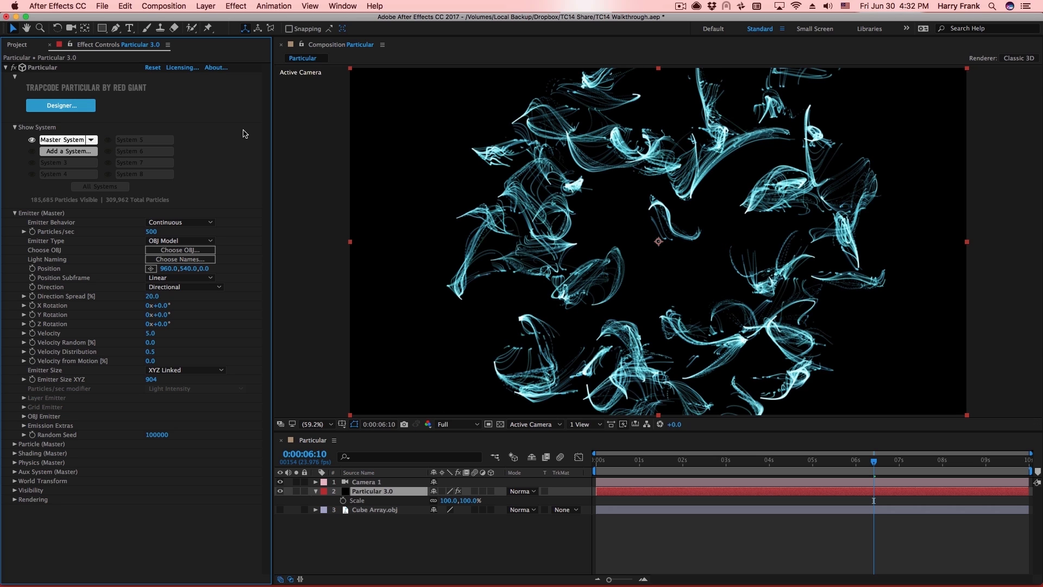
left_click(29, 215)
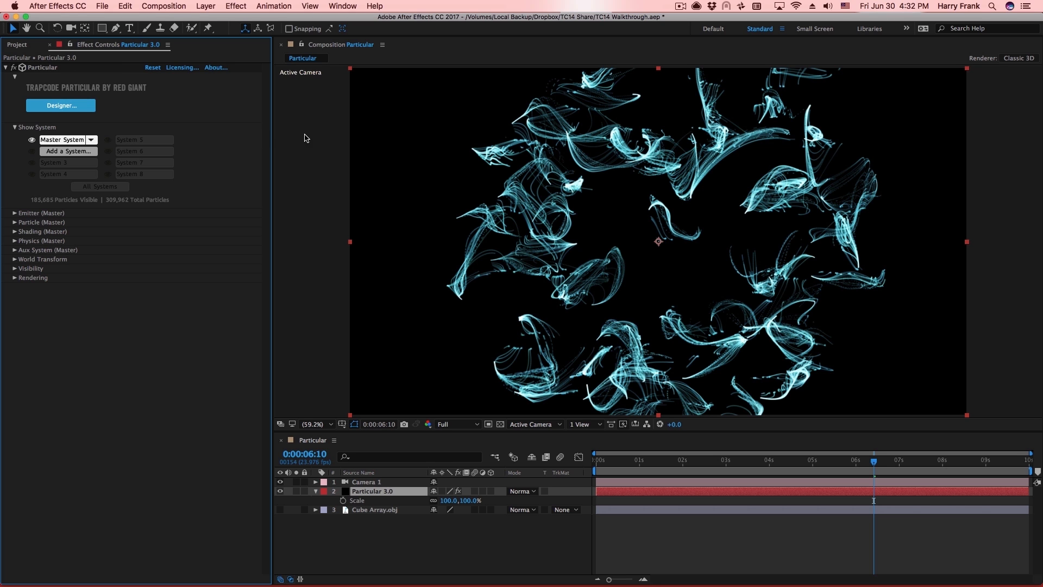
left_click(180, 103)
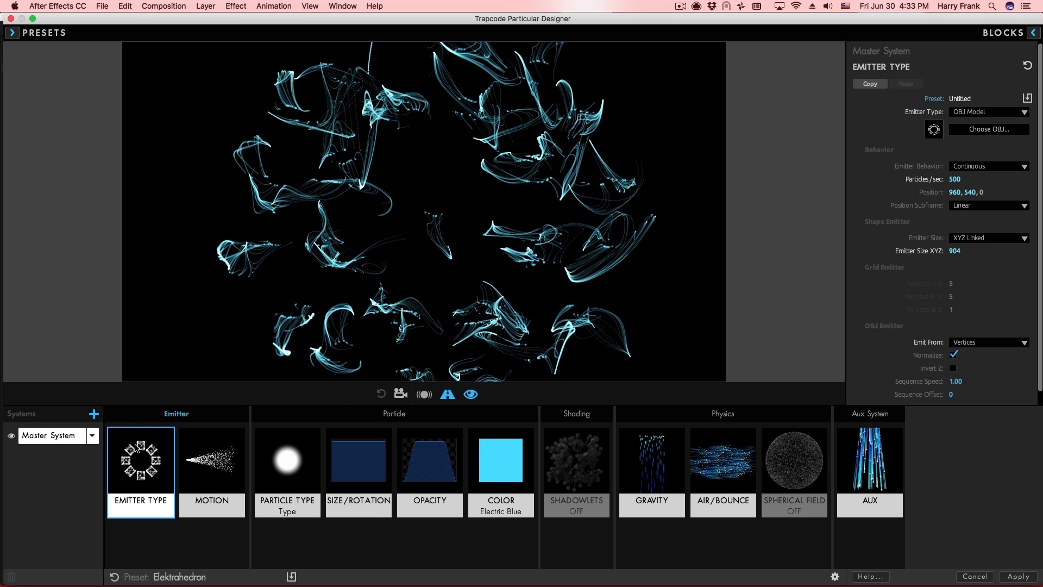
left_click(135, 465)
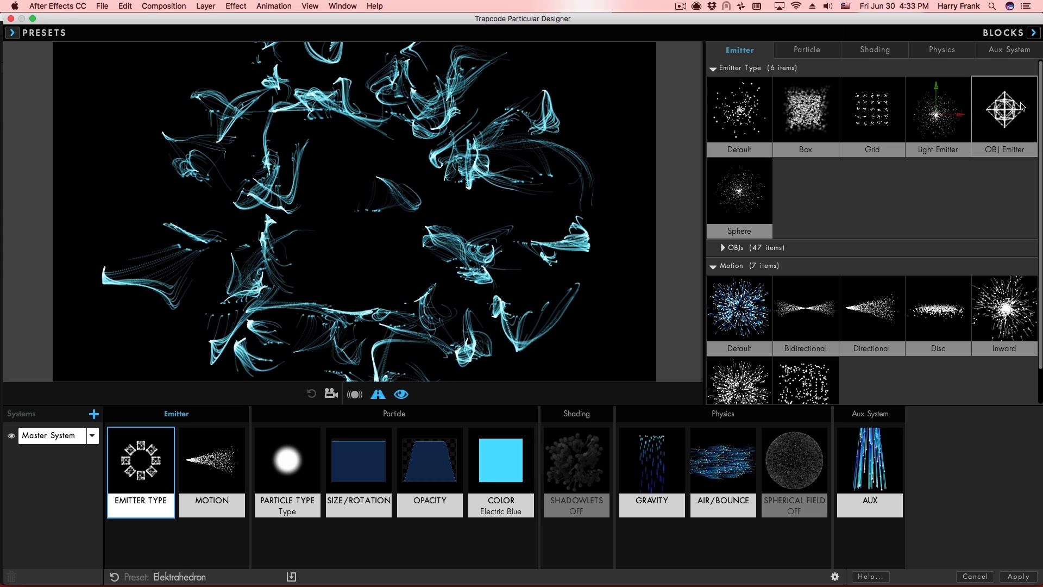
Switch the Master emitter to the OBJ Emitter block using the Array Bucky geometry.
left_click(1005, 116)
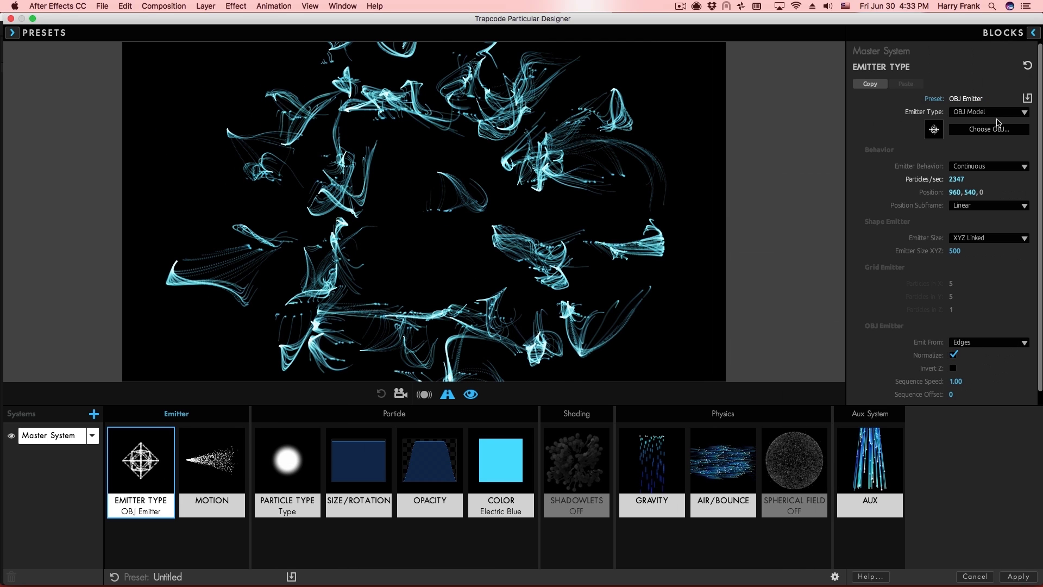
left_click(983, 130)
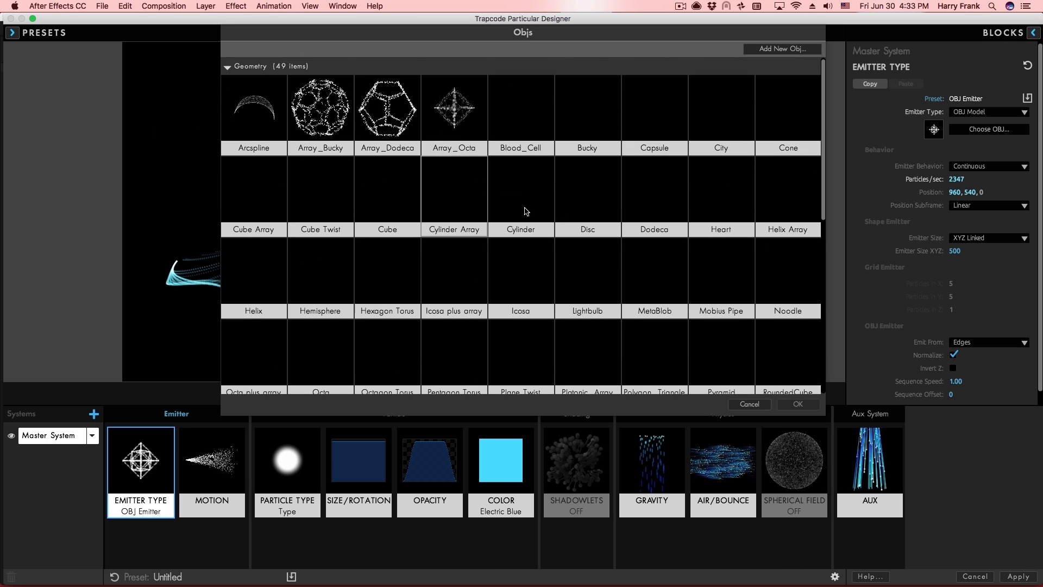
left_click(784, 404)
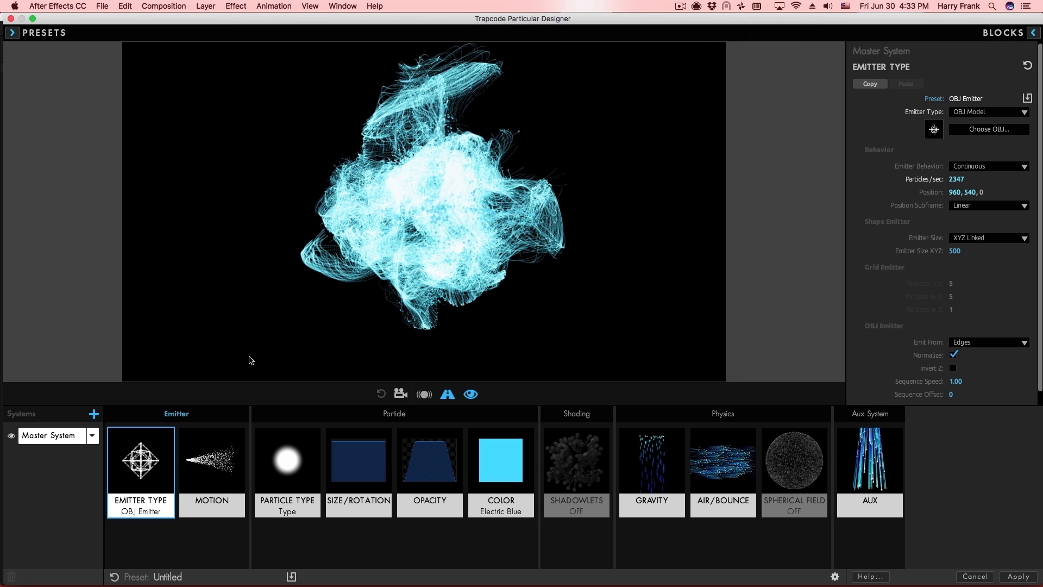
left_click(130, 477)
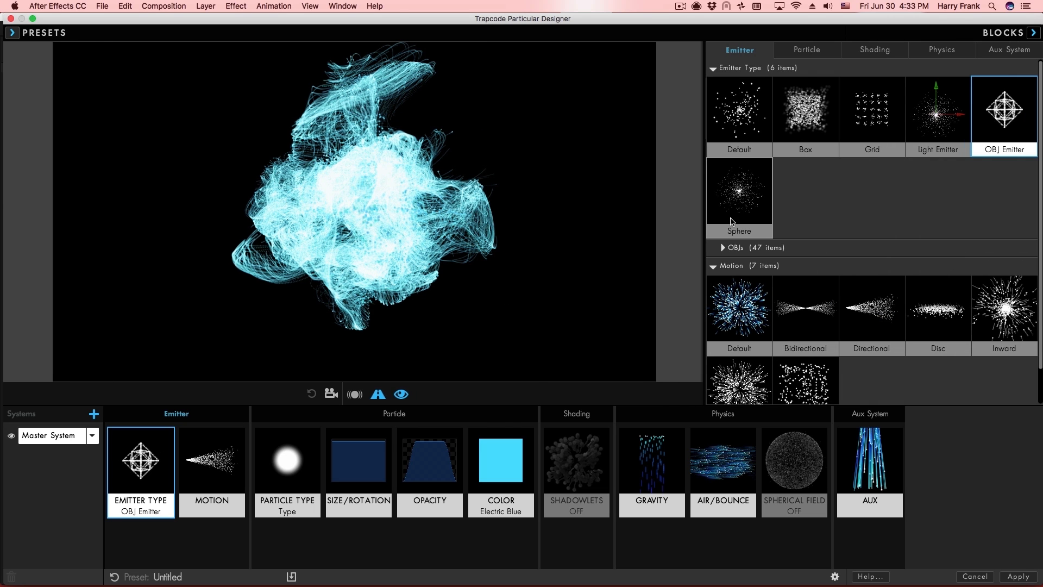
left_click(723, 247)
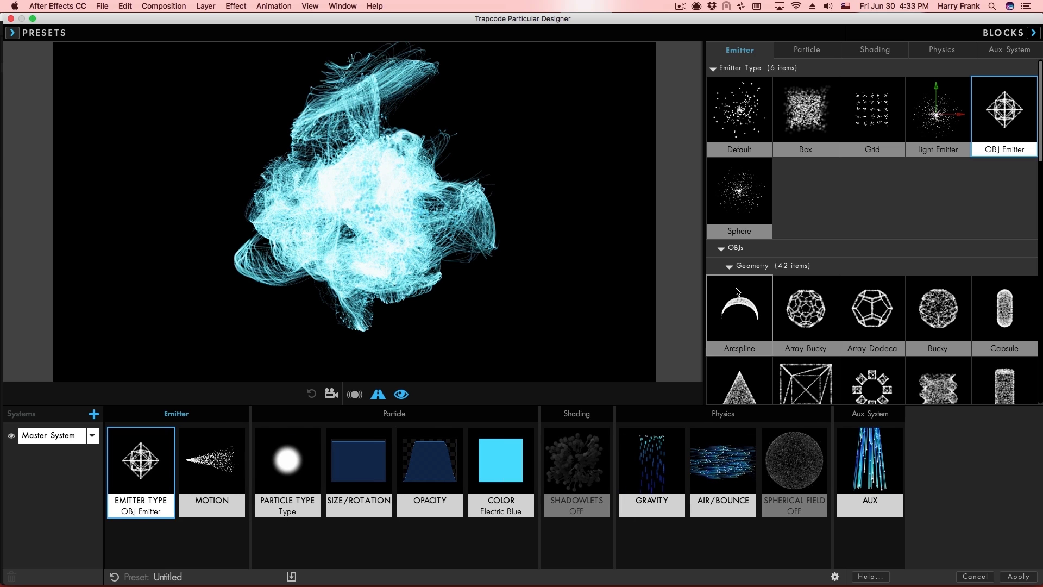
left_click(815, 307)
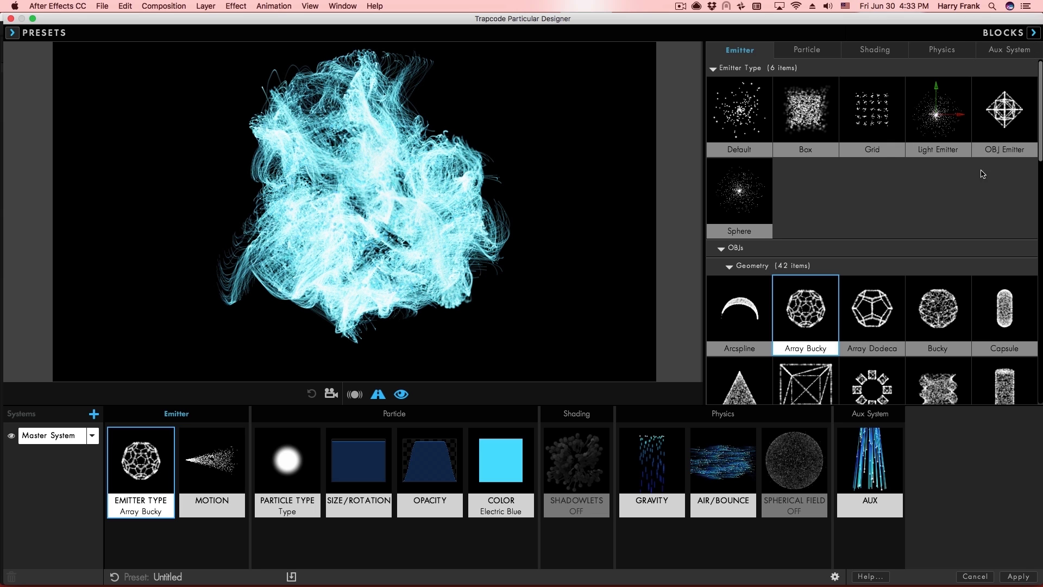
left_click(147, 463)
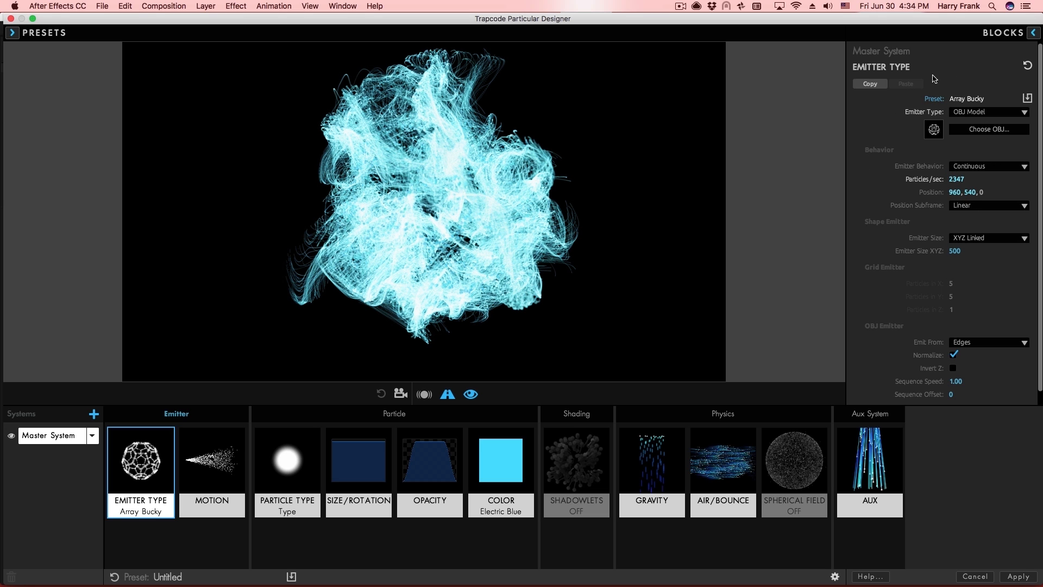
left_click(1004, 32)
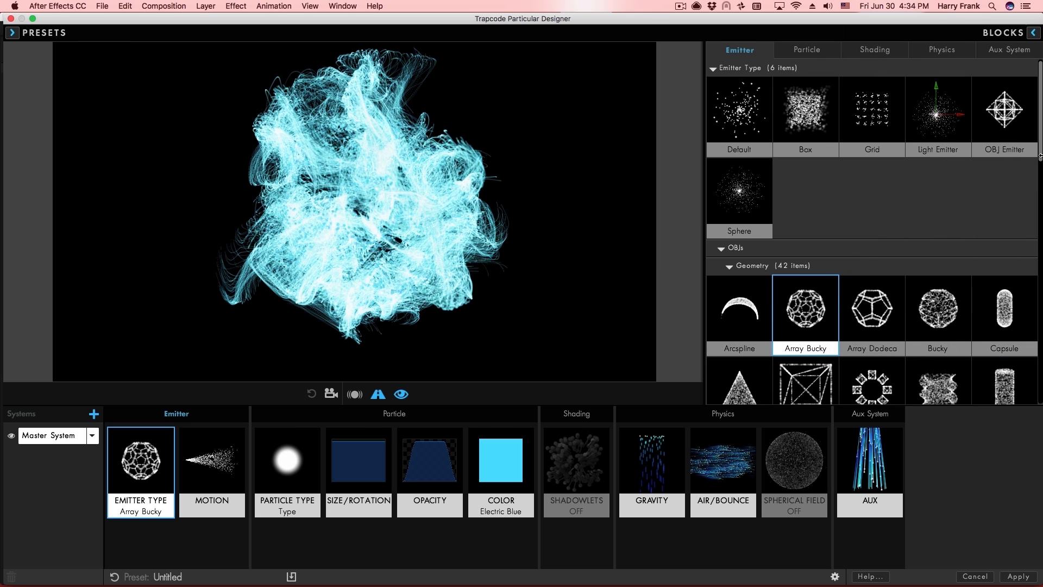
scroll(1040, 157, "down", 5)
Reset all Master System blocks to default and try the Bucky Ball sprite for the particles.
left_click(1032, 33)
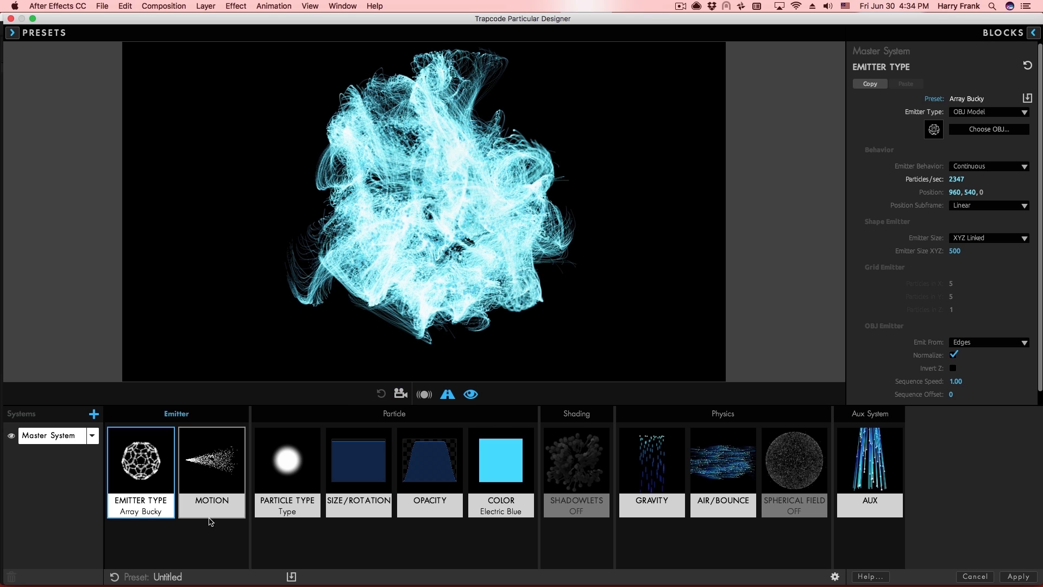
left_click(114, 575)
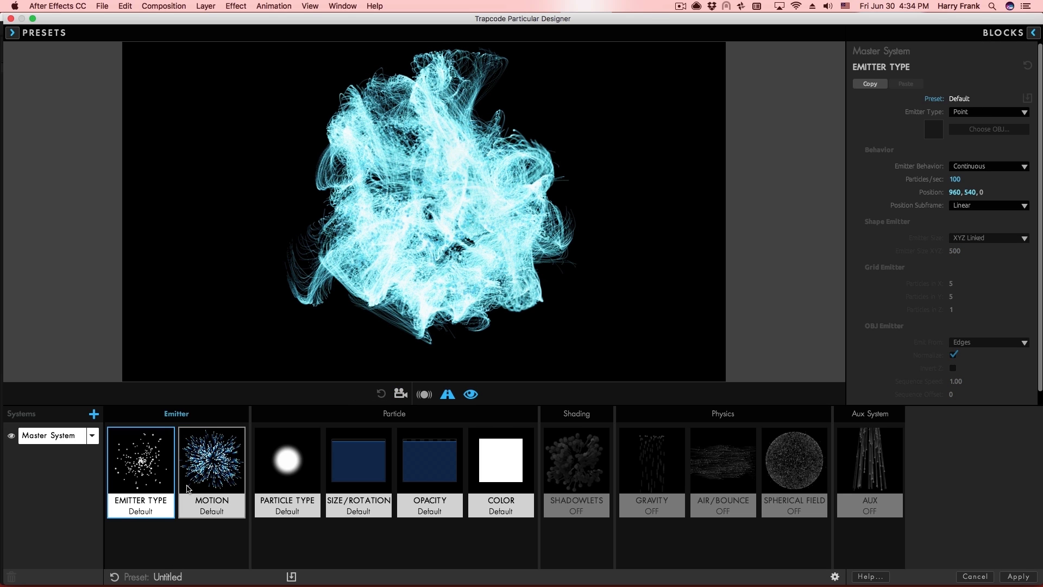
left_click(280, 479)
left_click(1031, 33)
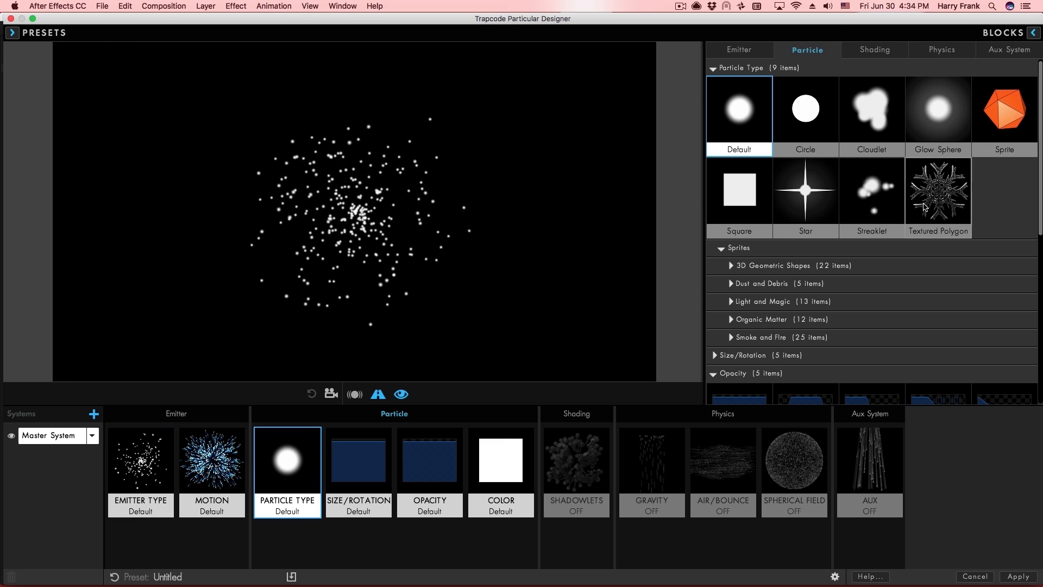
left_click(732, 266)
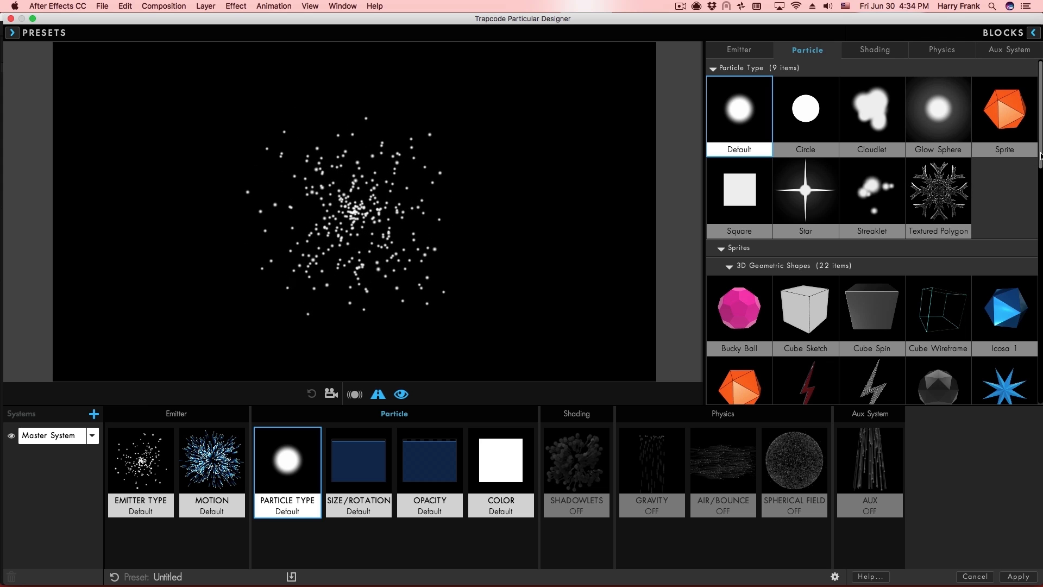
scroll(1023, 196, "down", 5)
left_click(734, 201)
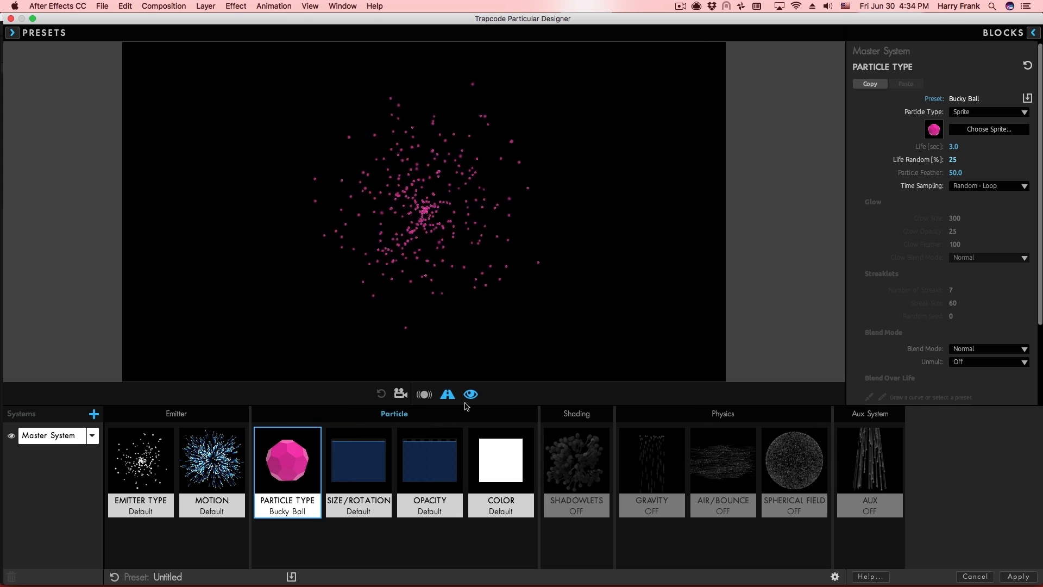
left_click(1034, 33)
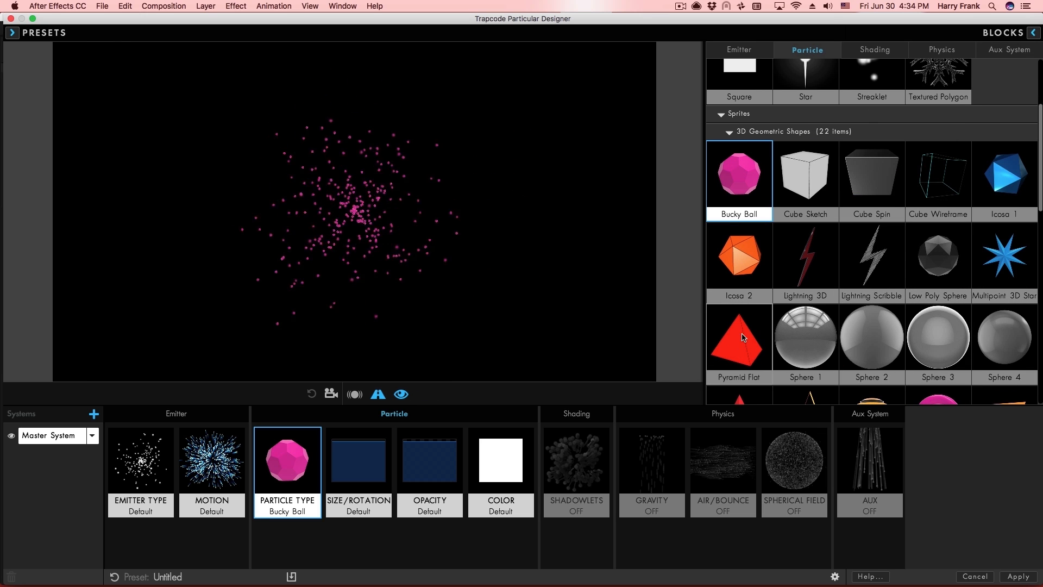
left_click(308, 471)
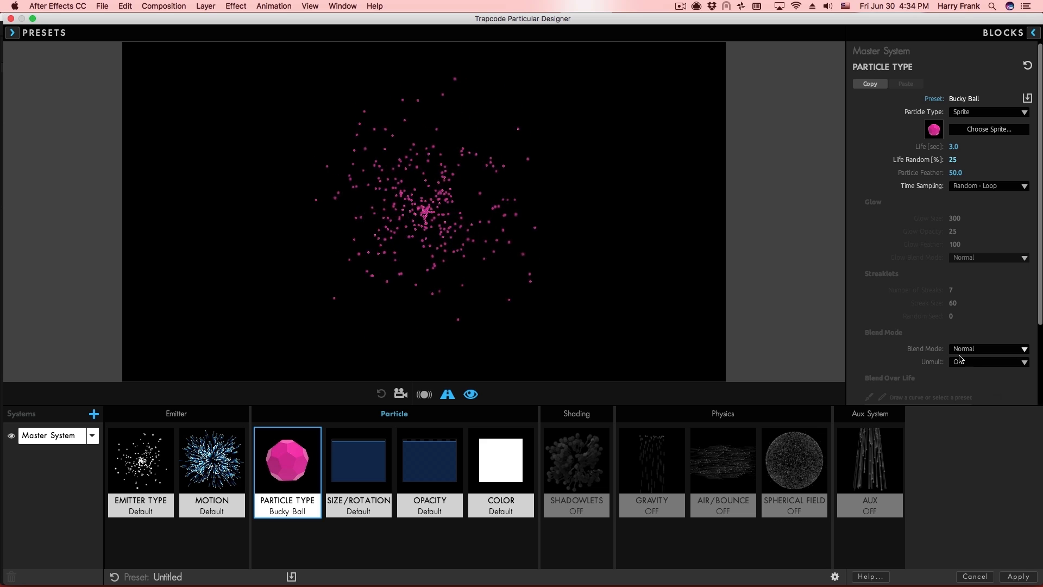
Try Cube Wireframe and Lightning Scribble sprites, then settle on the 6pt Star sprite.
left_click(1034, 34)
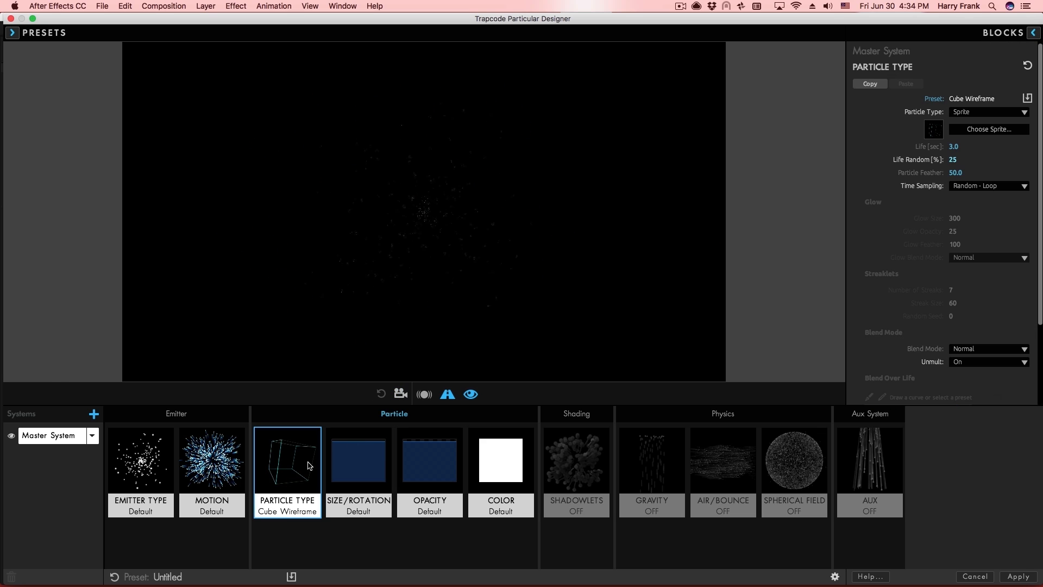
left_click(359, 468)
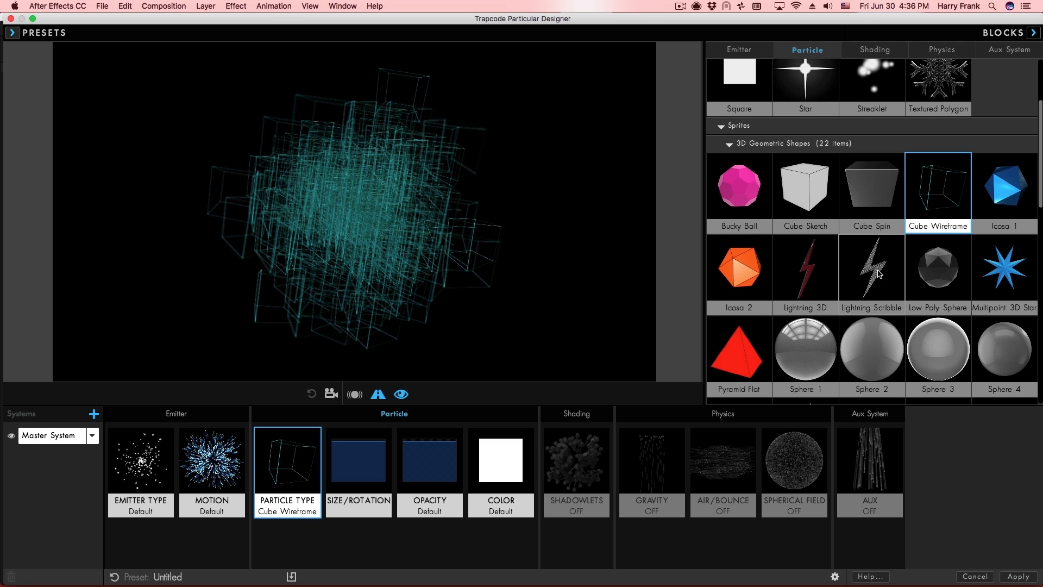
mouse_move(879, 273)
left_mouse_down()
mouse_move(281, 461)
mouse_move(287, 468)
left_mouse_up()
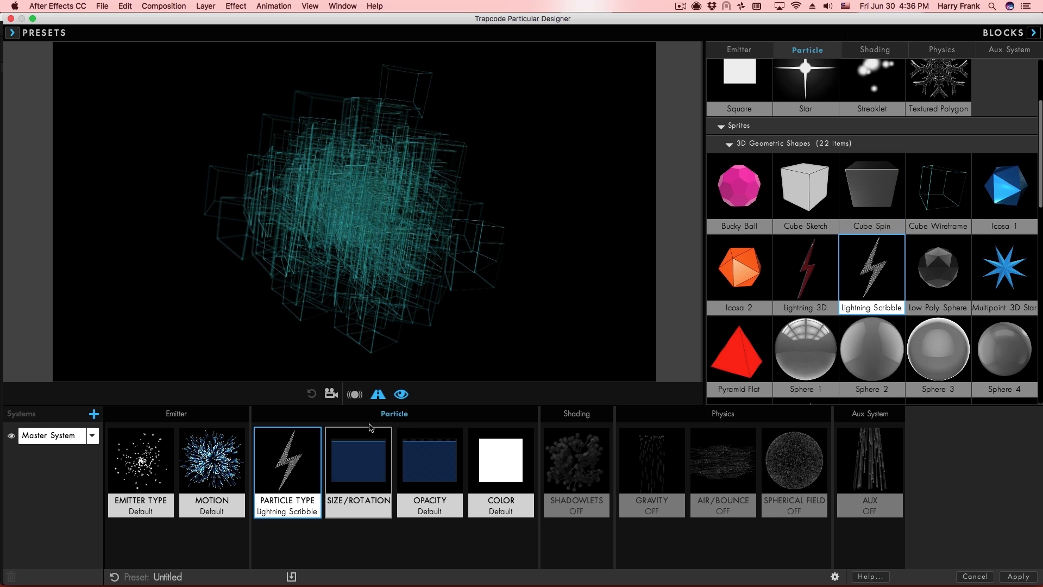
left_click(1034, 32)
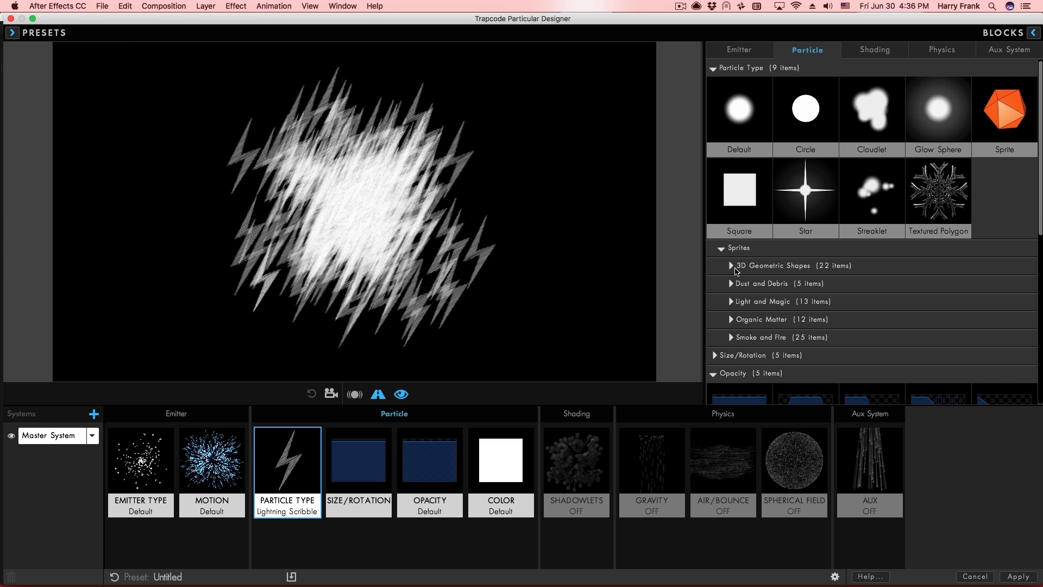
left_click(731, 266)
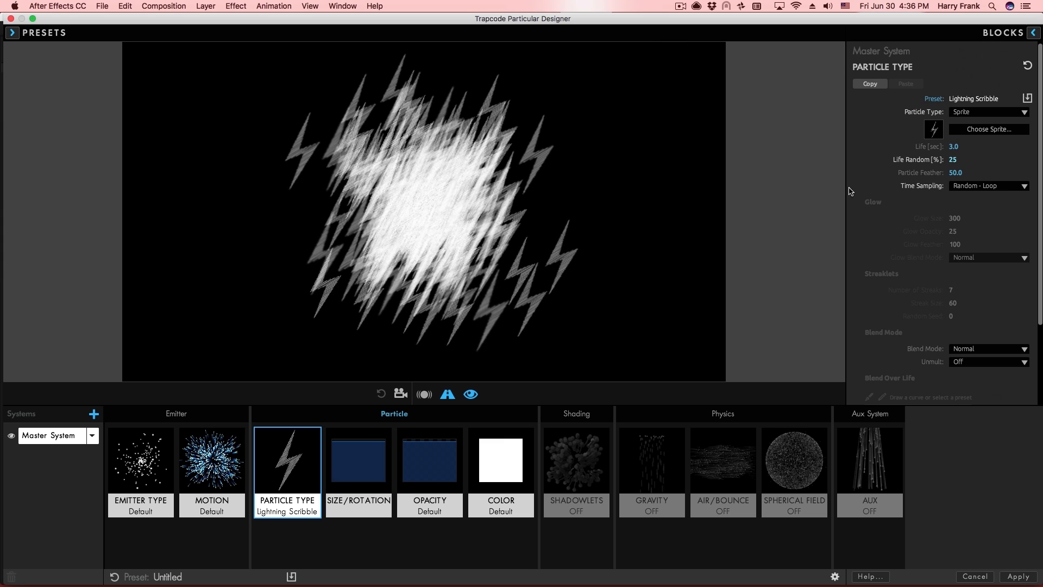
left_click(980, 130)
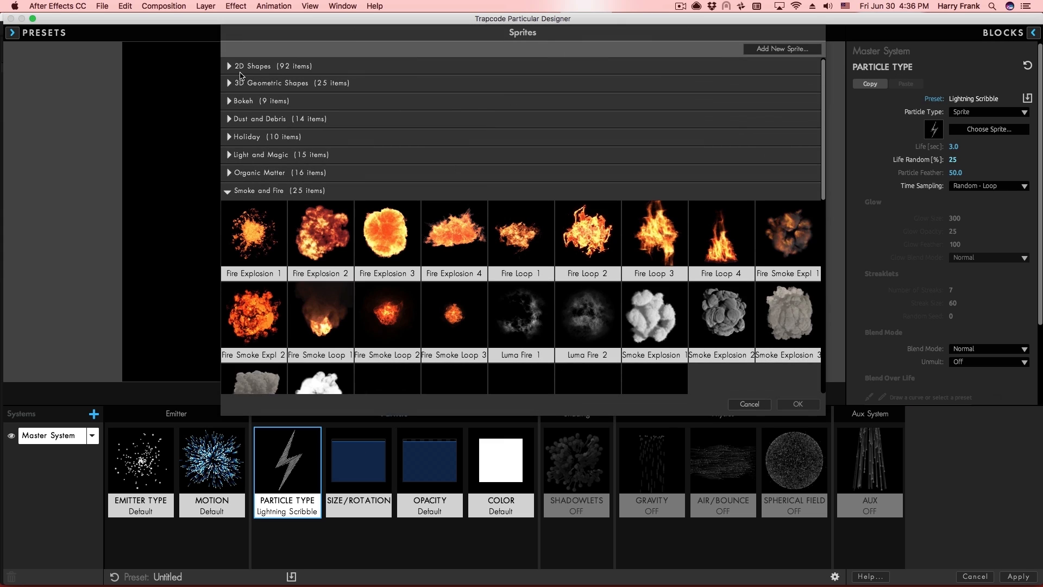
left_click(254, 67)
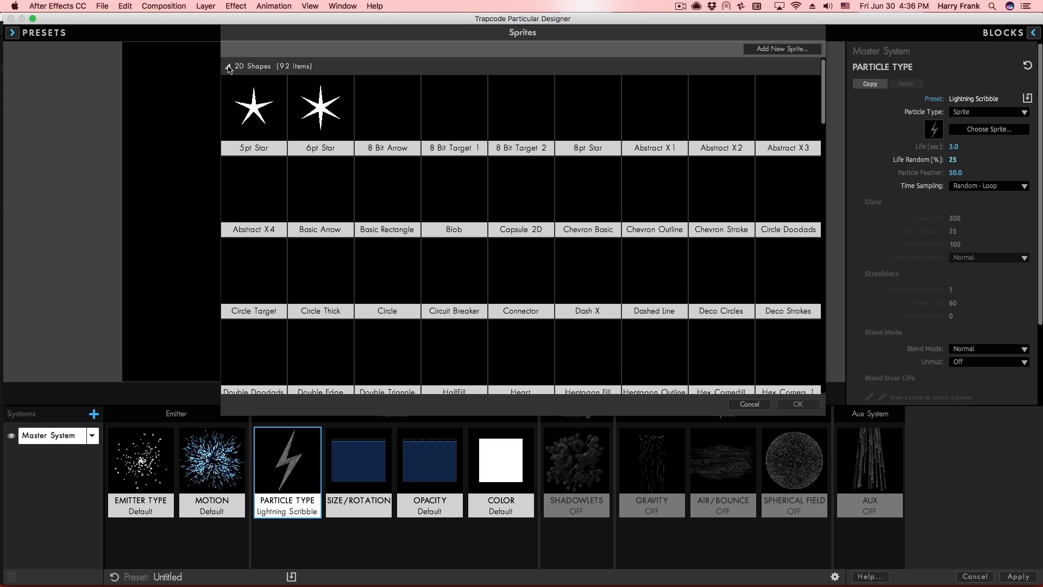
double_click(326, 104)
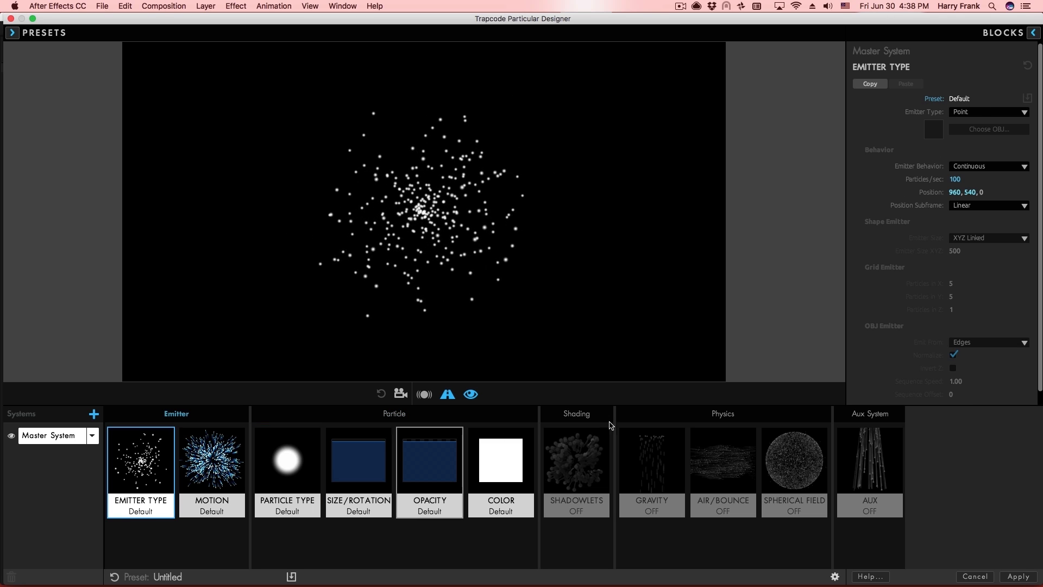
left_click(870, 467)
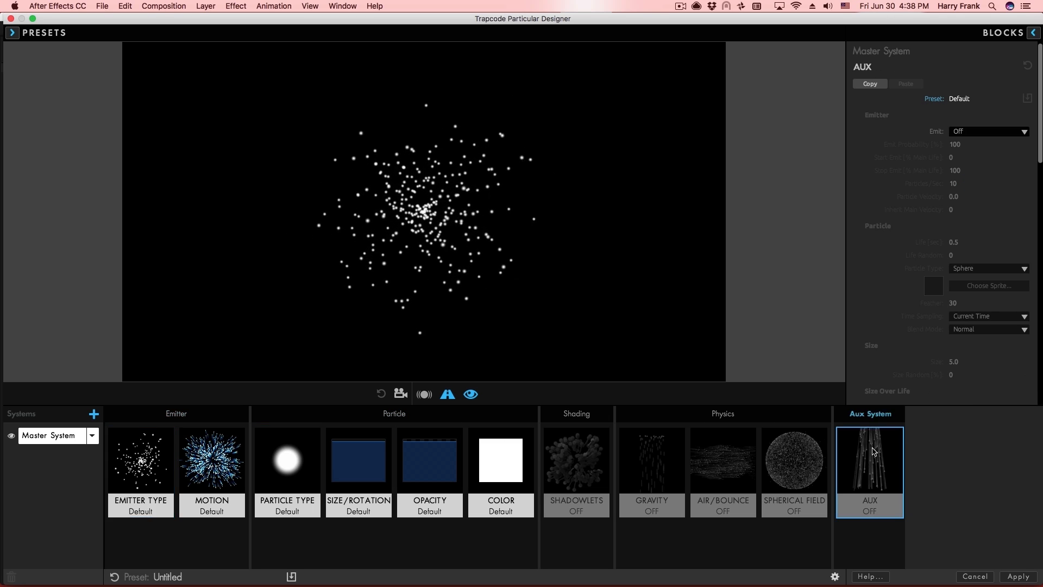
Make Aux particles emit continuously as 8 Bit Target 1 sprites and increase their size.
left_click(955, 131)
left_click(970, 158)
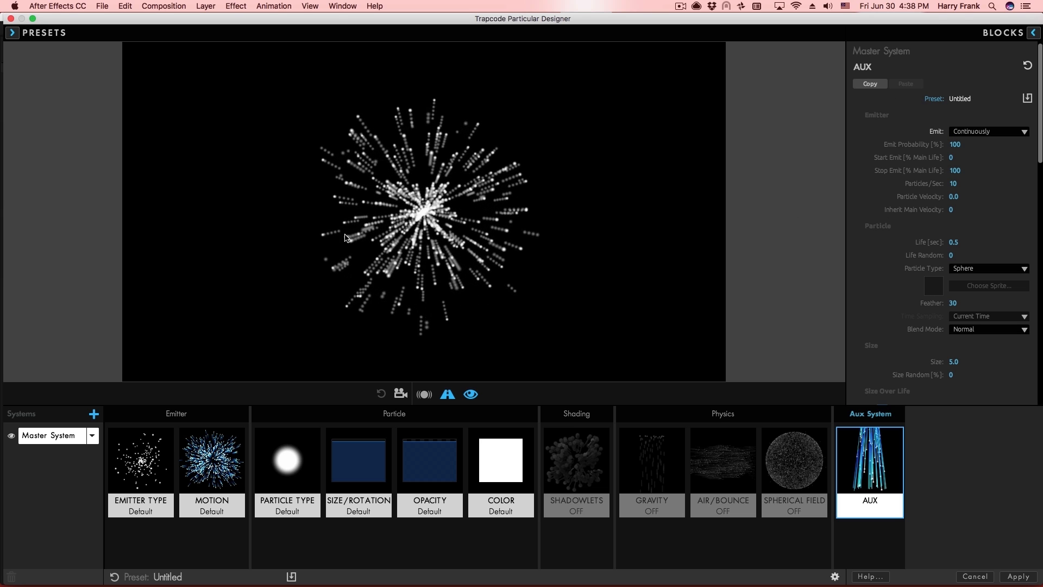
left_click(972, 269)
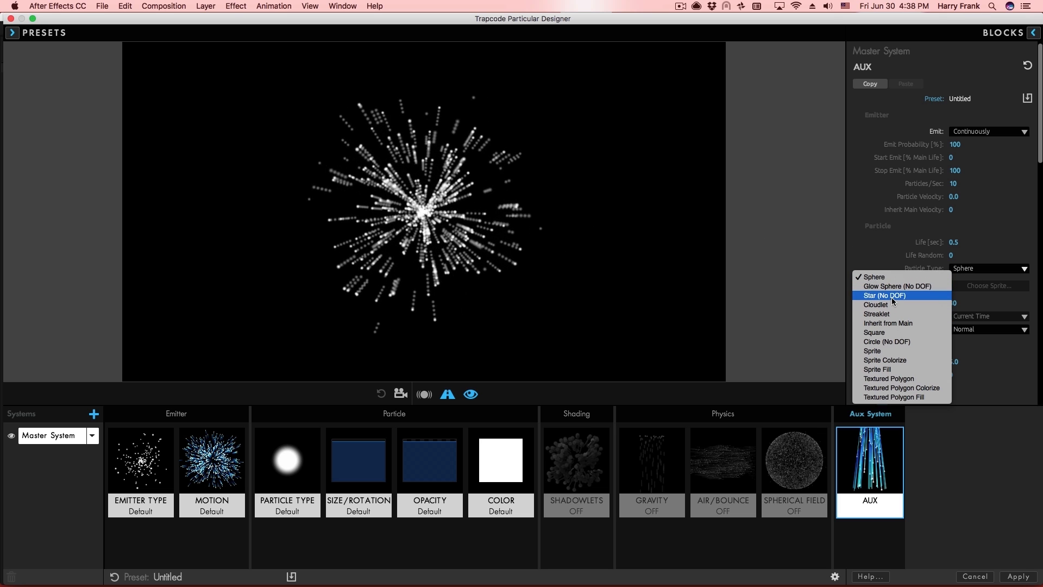
left_click(897, 351)
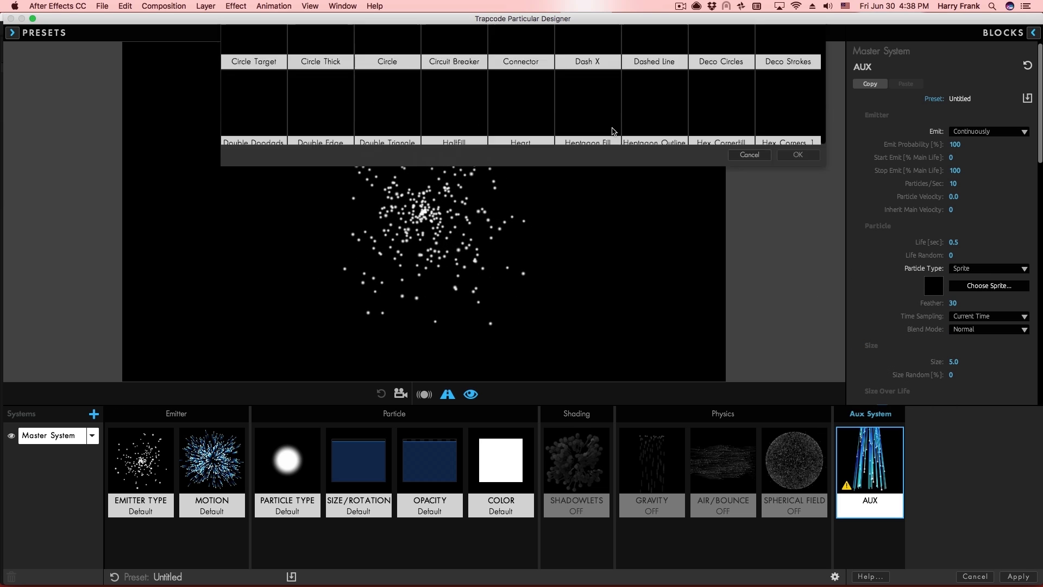
double_click(509, 105)
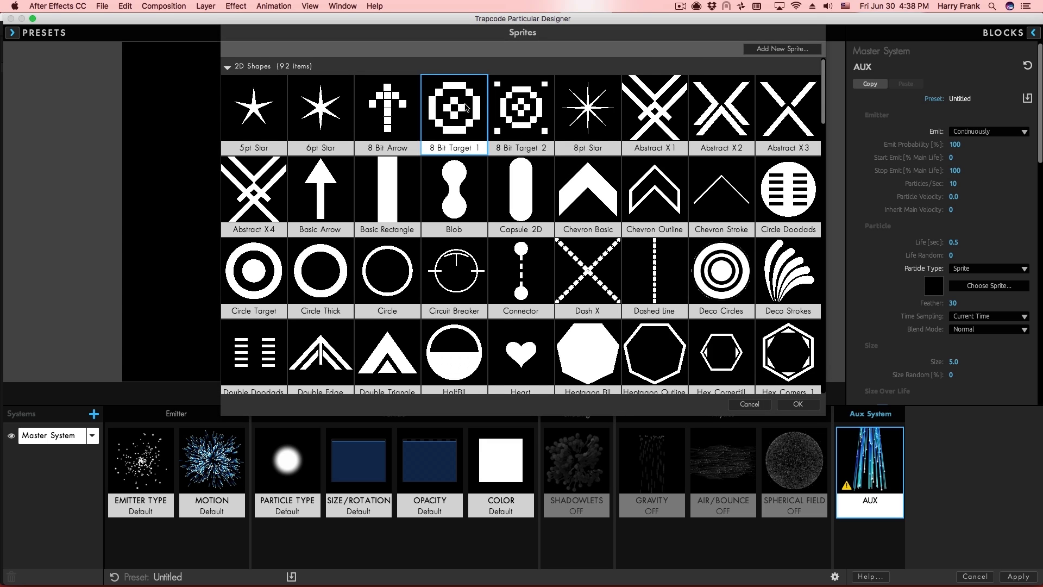
left_click_drag(954, 362, 1013, 362)
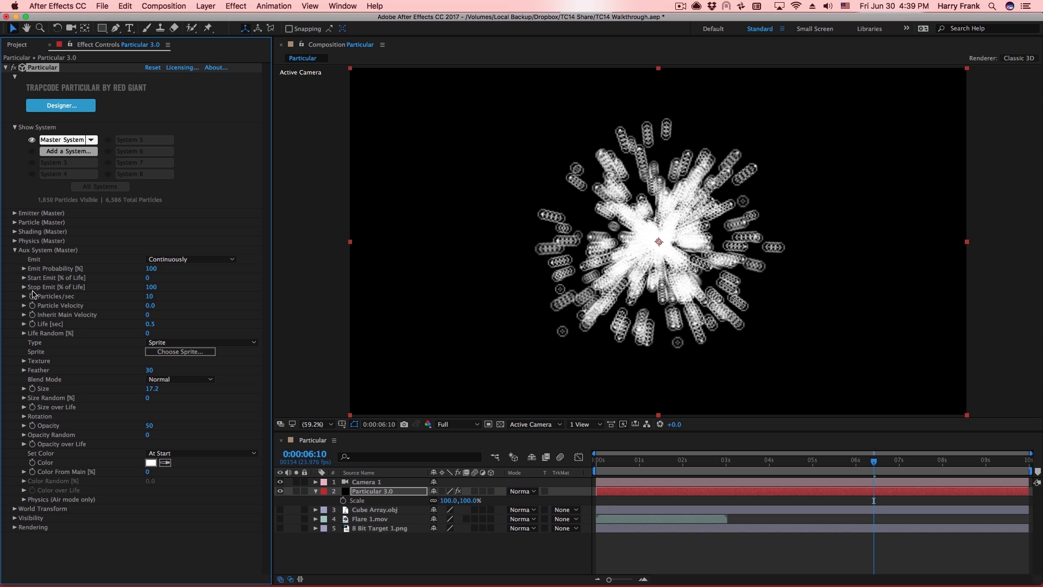
Apply a Size over Life ramp preset and flip it, checking frames 0:00:04:05 and 0:00:04:15.
left_click(24, 407)
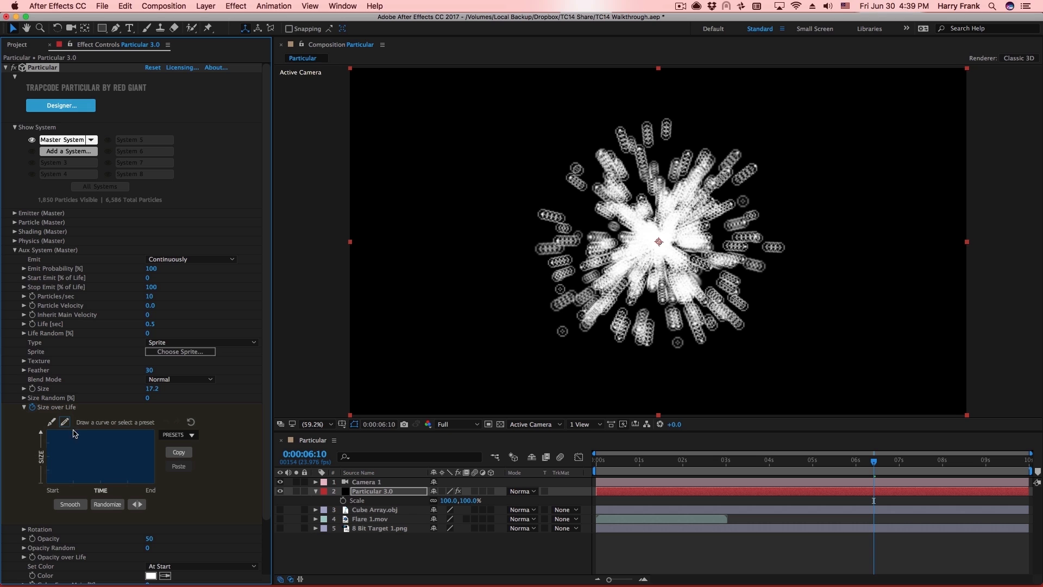
left_click(181, 436)
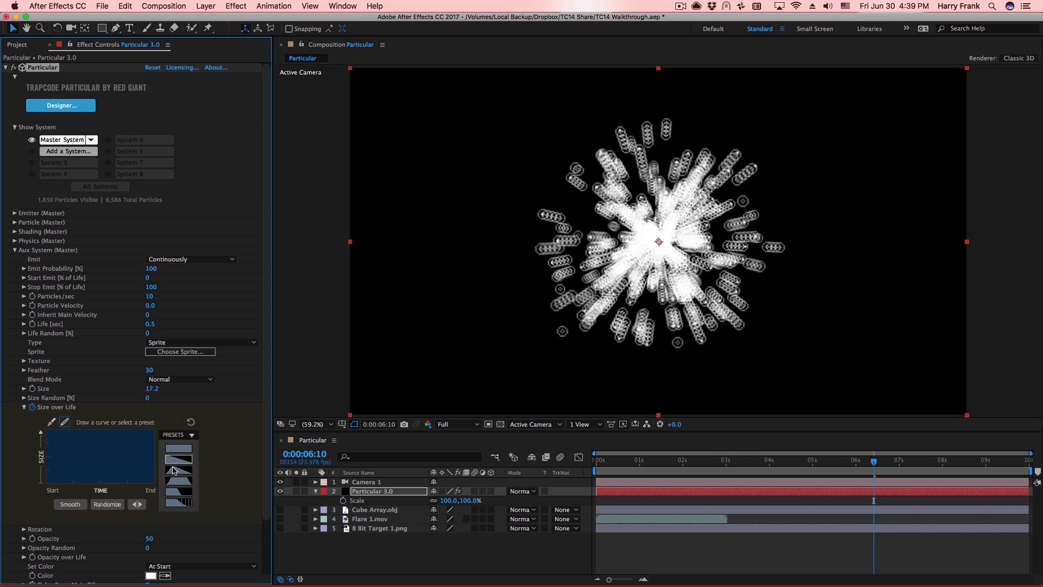
left_click(173, 471)
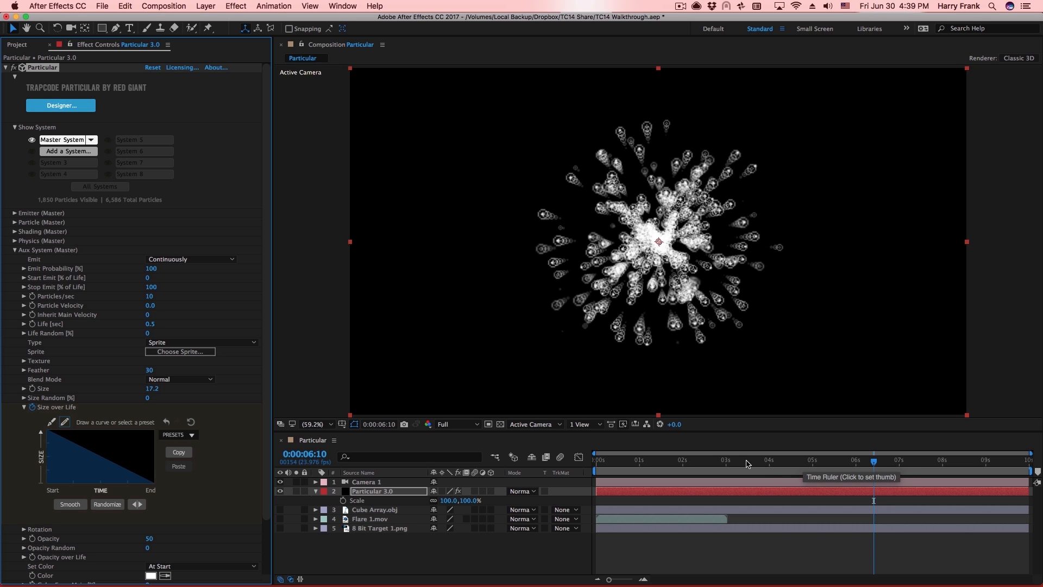
left_click(779, 463)
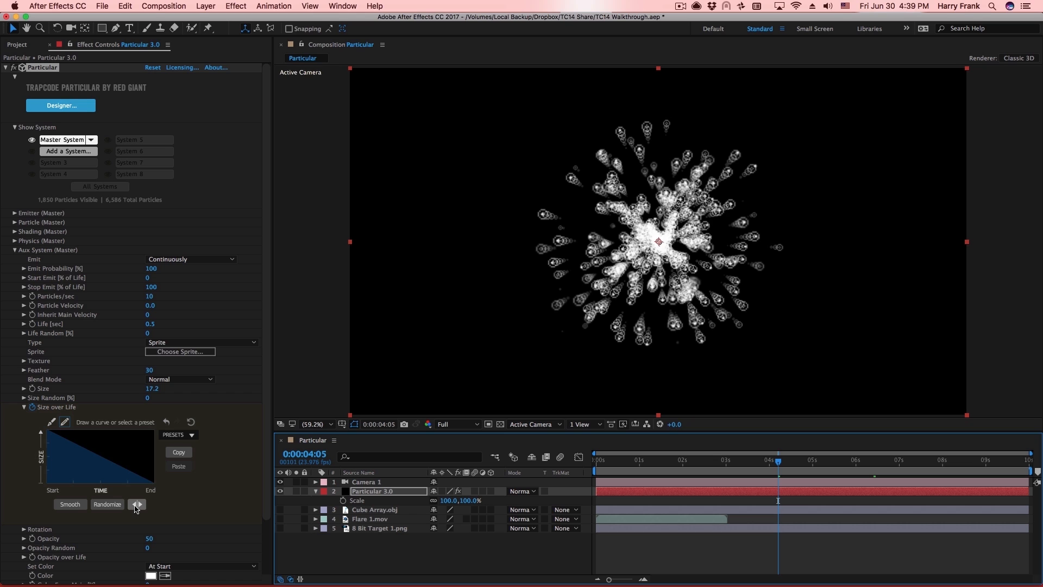
left_click(137, 505)
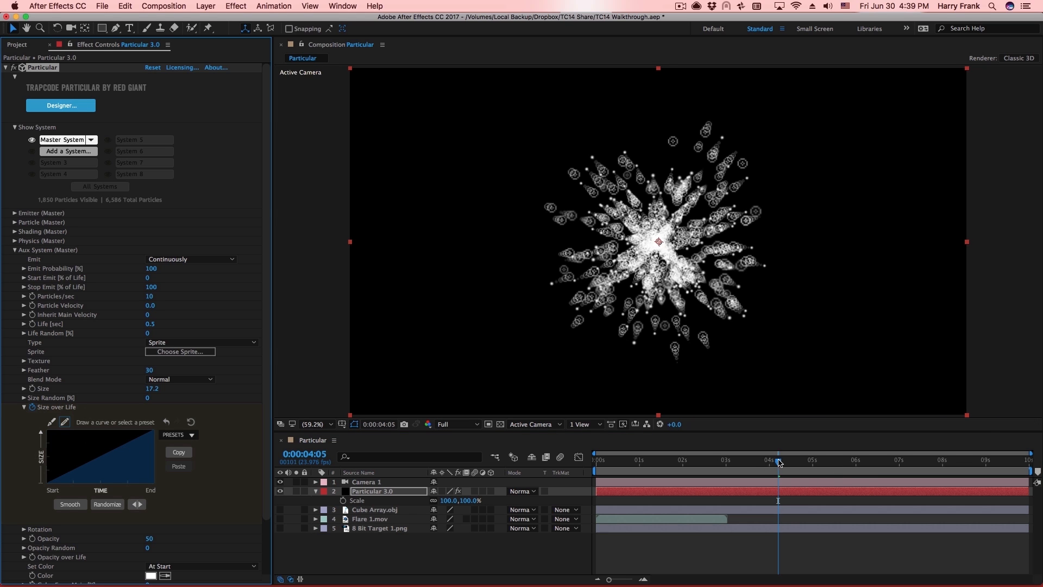
left_click(797, 463)
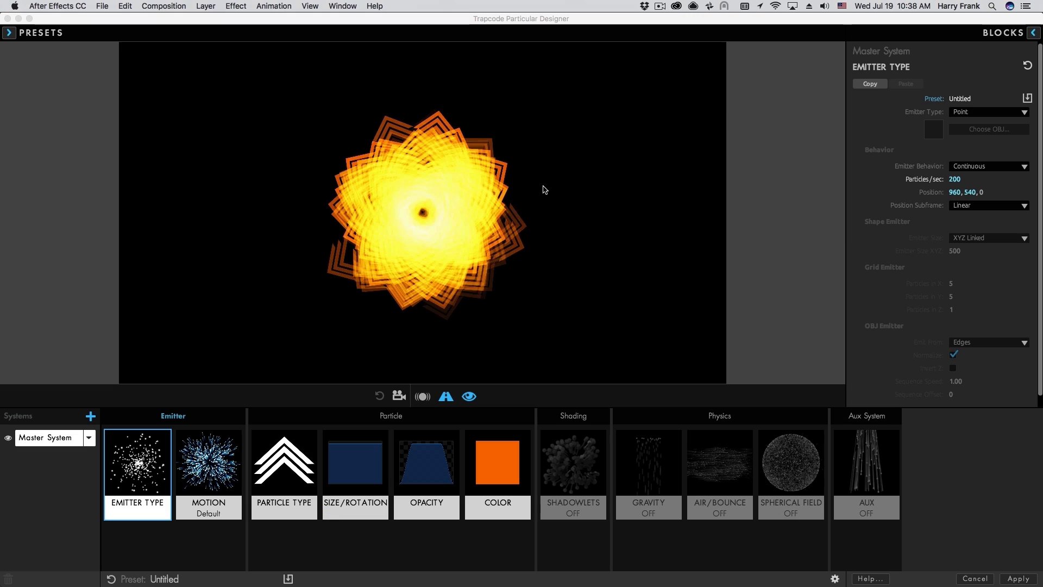
Drag the emitter across the Designer preview to watch its yellow-orange particle trail.
mouse_move(455, 229)
left_mouse_down()
mouse_move(401, 242)
mouse_move(377, 218)
left_mouse_up()
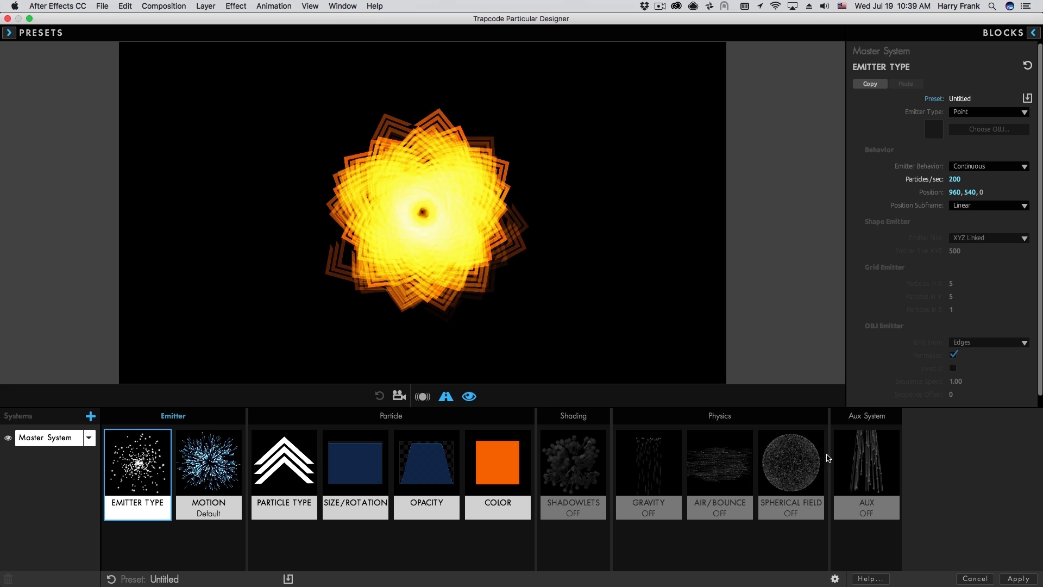
In Designer Preferences, switch Acceleration to GPU, then back to CPU.
left_click(835, 580)
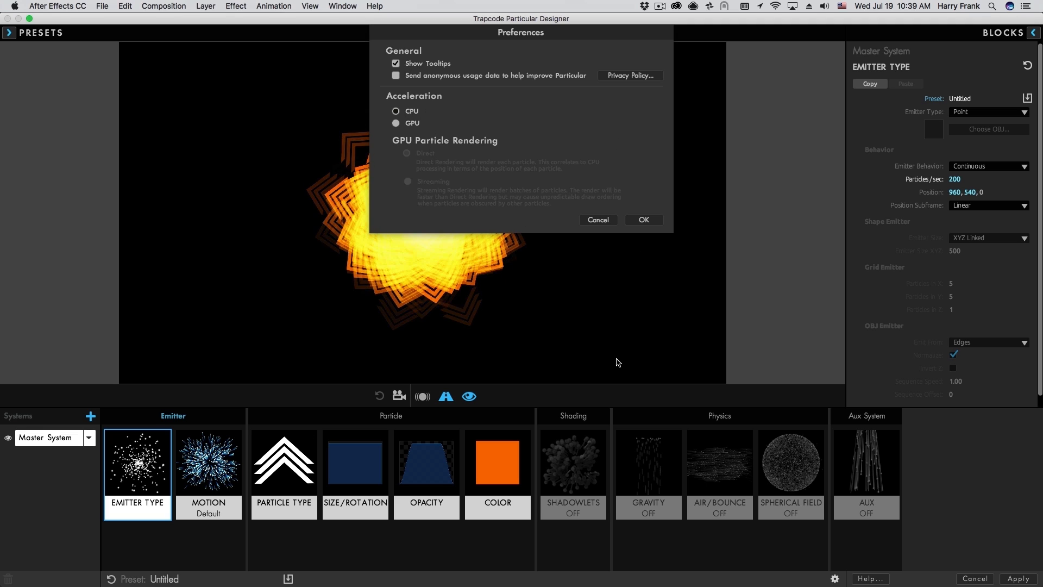
left_click(397, 124)
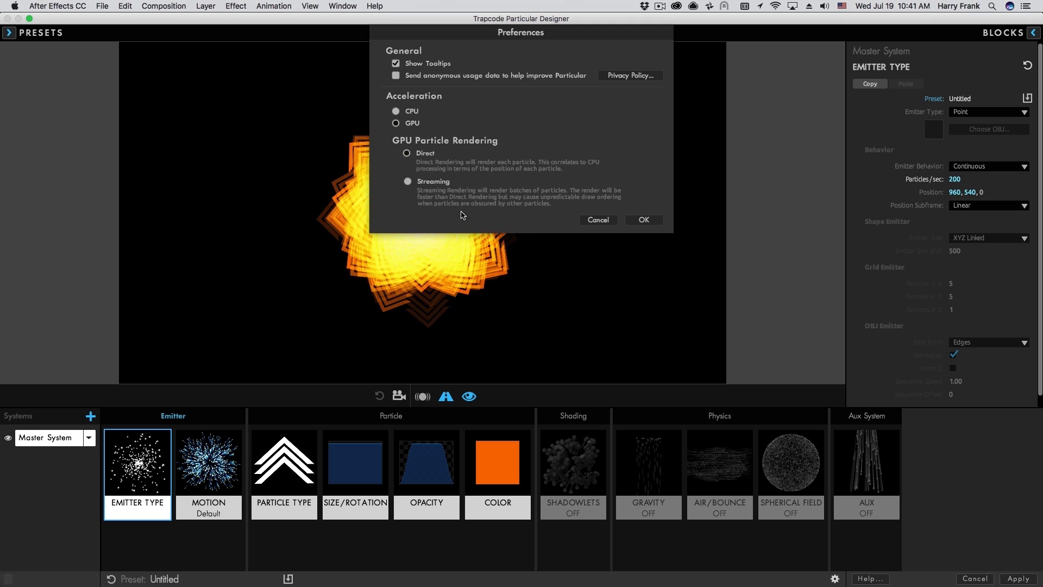
left_click(414, 122)
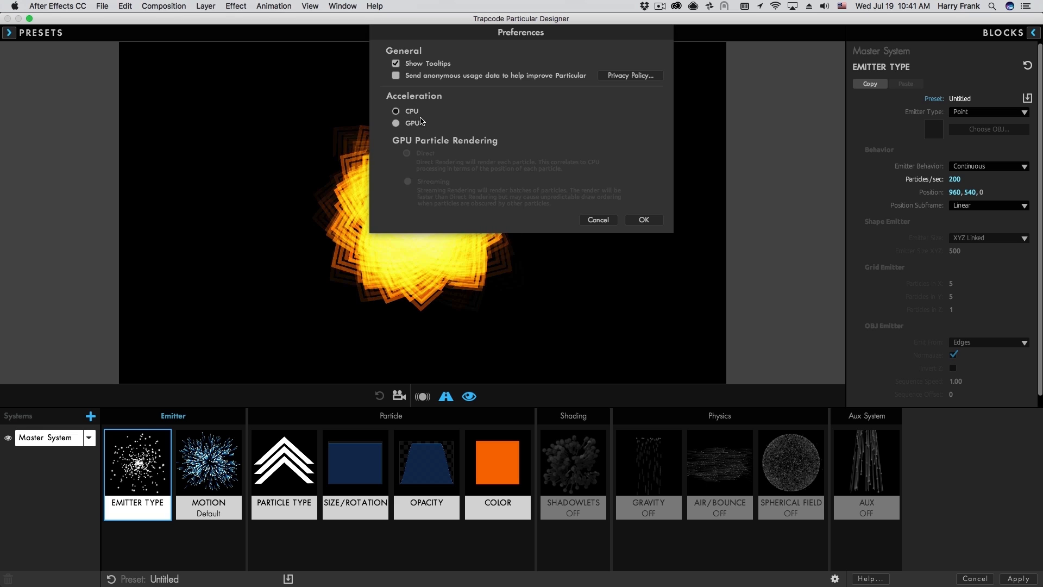
Toggle acceleration to GPU and back, keep CPU, close preferences, and drag the emitter to preview.
left_click(420, 123)
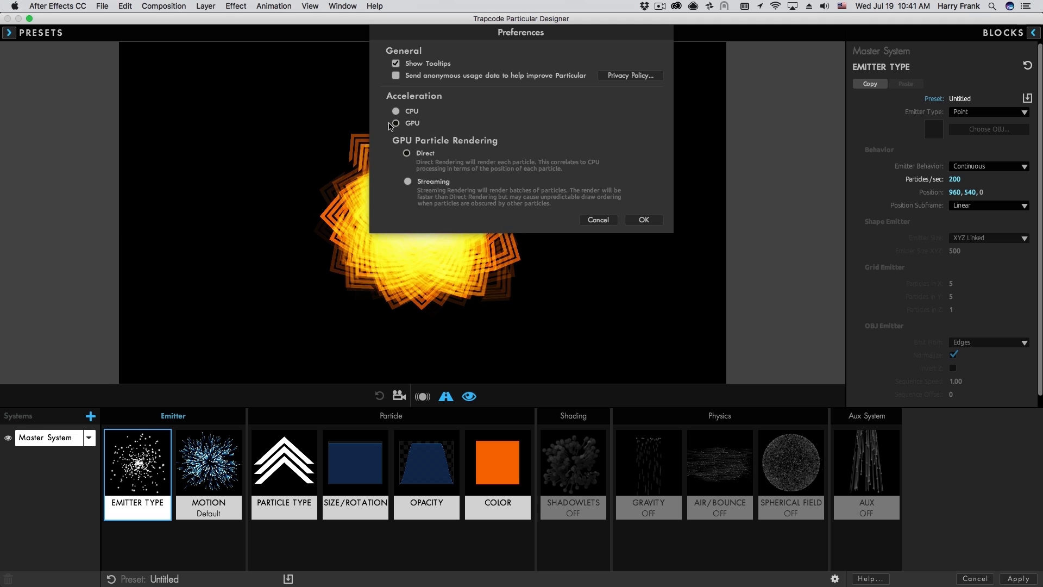
left_click(402, 111)
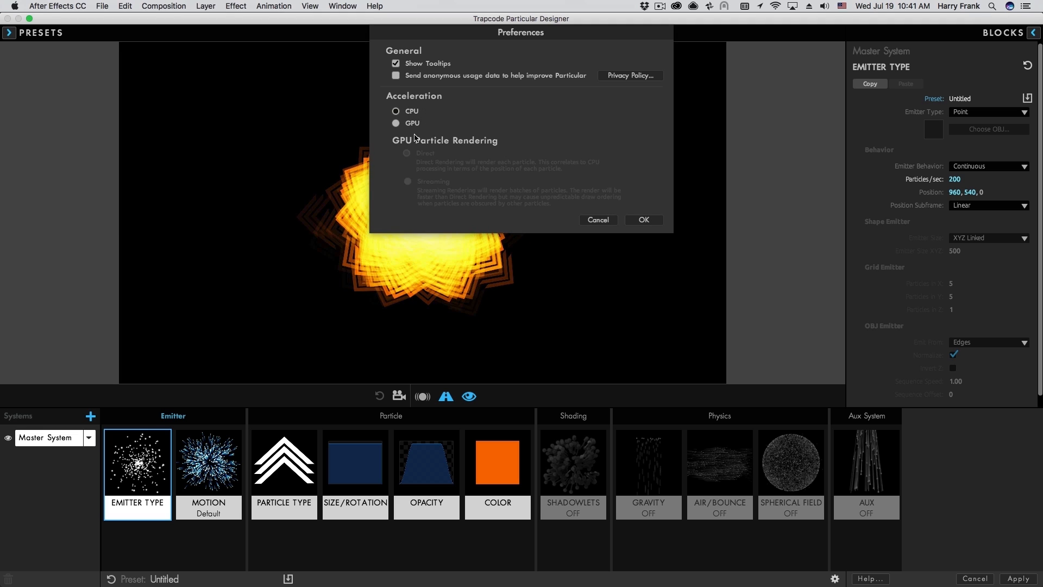
left_click(644, 219)
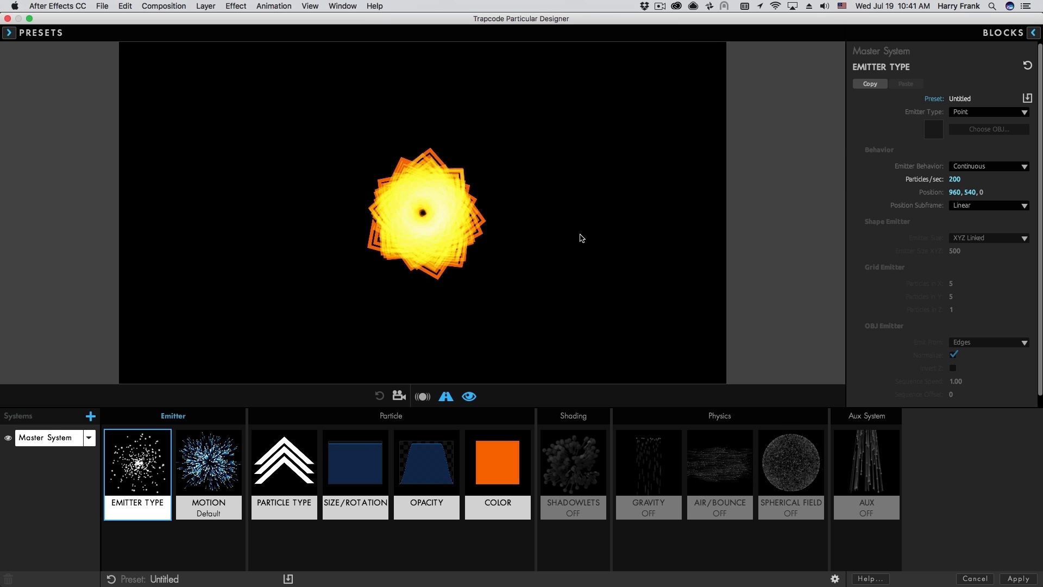
mouse_move(402, 214)
left_mouse_down()
mouse_move(325, 196)
mouse_move(388, 175)
mouse_move(426, 245)
mouse_move(483, 292)
mouse_move(563, 290)
mouse_move(610, 213)
mouse_move(600, 169)
mouse_move(580, 161)
left_mouse_up()
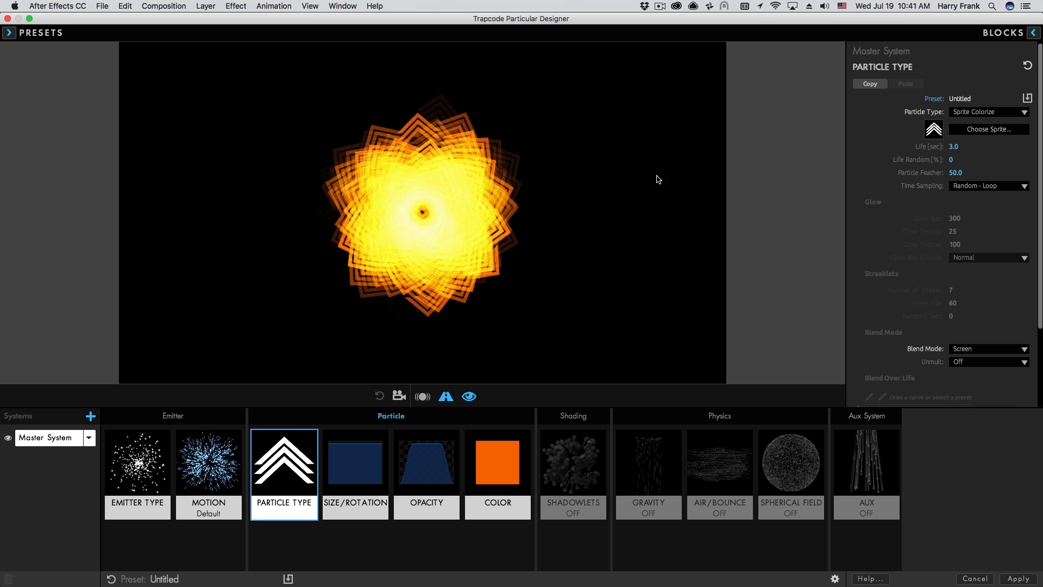
Show the Emitter Type settings and sweep the emitter around the preview to watch its trail.
left_click(115, 497)
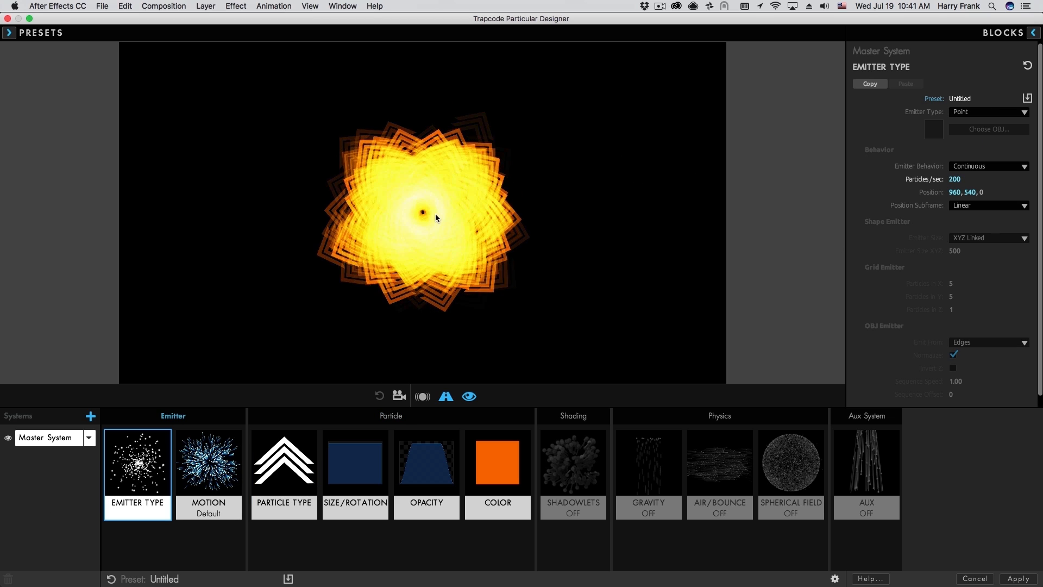
mouse_move(426, 214)
left_mouse_down()
mouse_move(350, 216)
mouse_move(332, 182)
mouse_move(378, 156)
mouse_move(414, 176)
mouse_move(461, 238)
mouse_move(508, 258)
mouse_move(545, 237)
mouse_move(552, 214)
mouse_move(500, 218)
left_mouse_up()
mouse_move(356, 227)
left_mouse_down()
mouse_move(366, 200)
mouse_move(396, 207)
left_mouse_up()
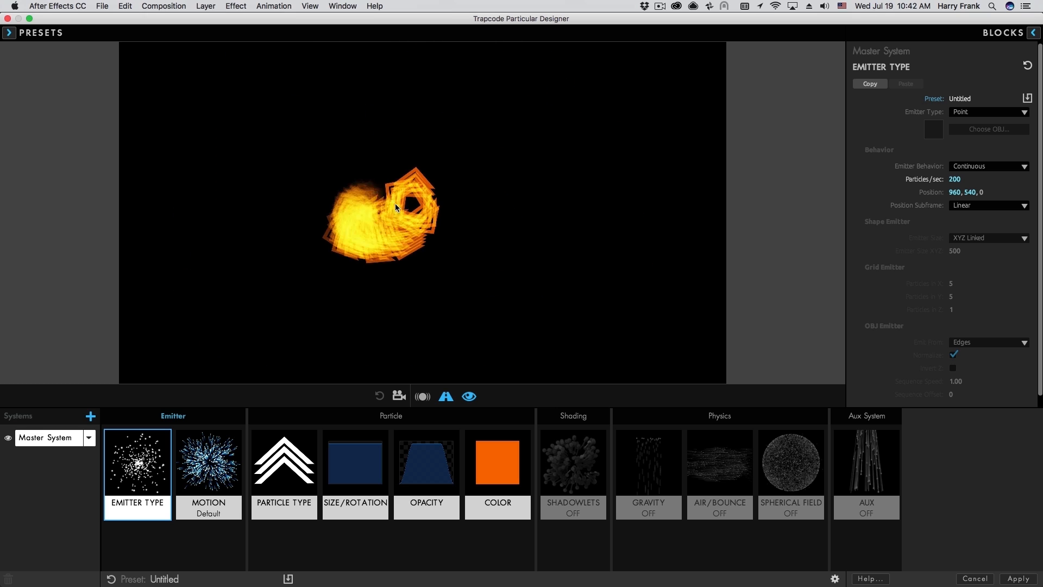
mouse_move(445, 285)
left_mouse_down()
mouse_move(547, 289)
mouse_move(547, 246)
mouse_move(533, 223)
mouse_move(452, 258)
left_mouse_up()
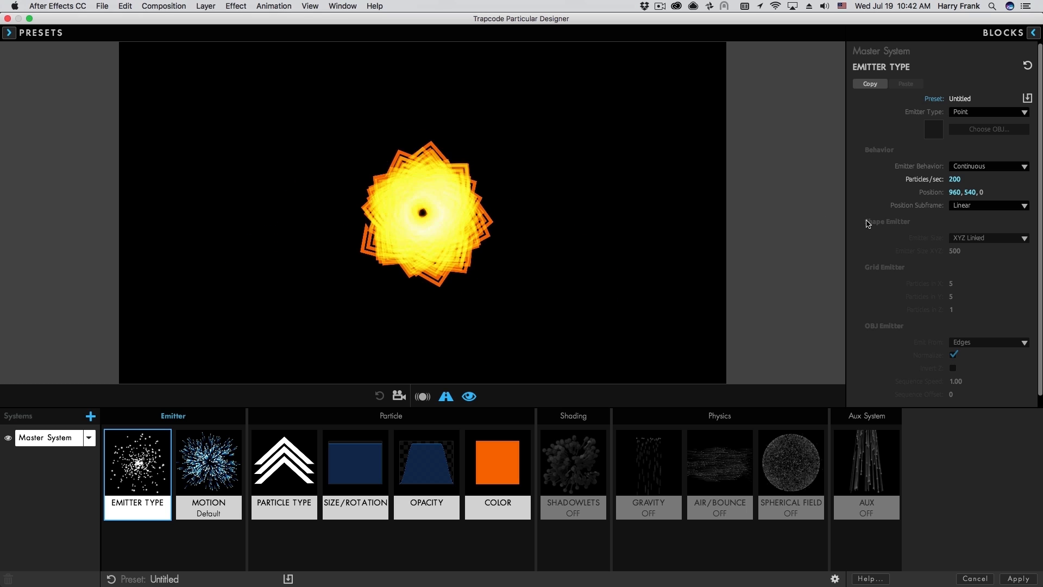
Raise the Master System's Particles/sec from 200 to 2000.
left_click(963, 180)
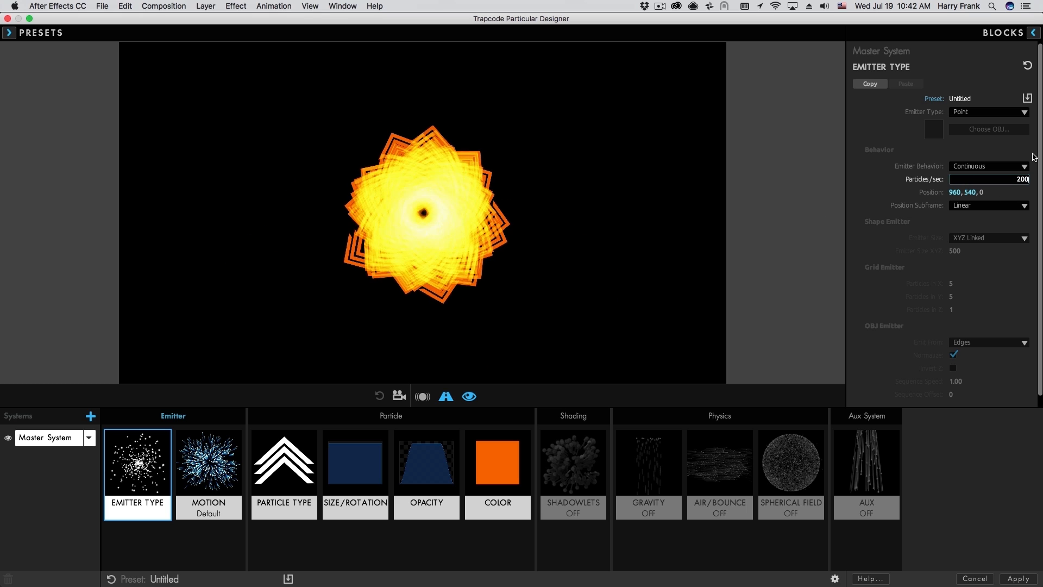
type("0")
key("Return")
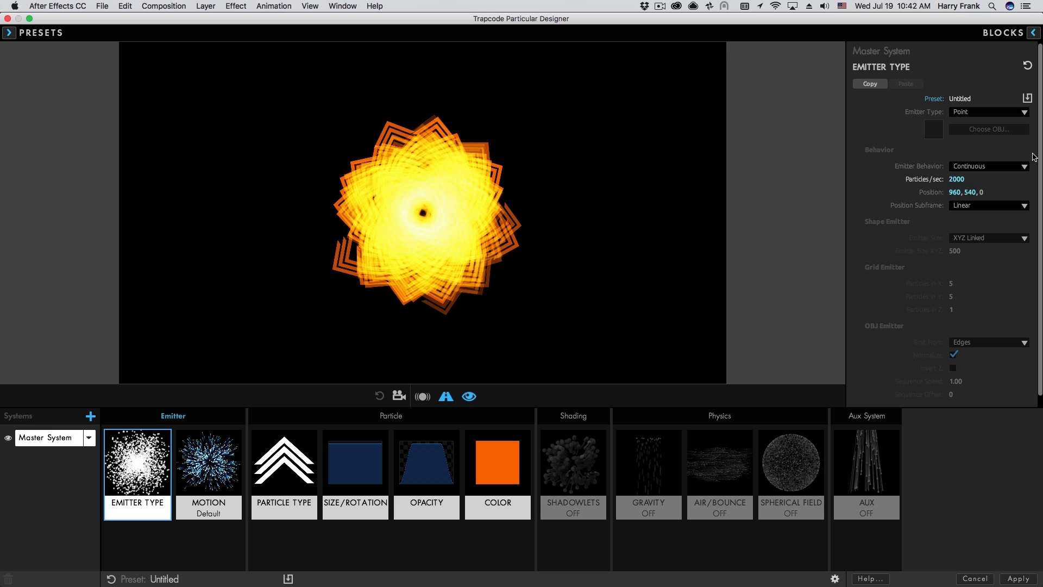
left_click(836, 579)
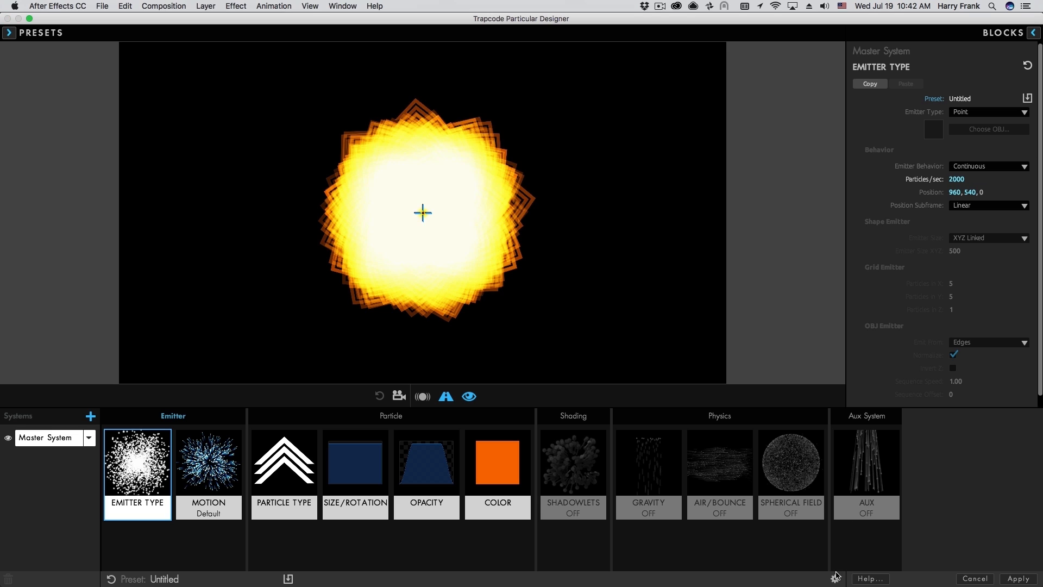
Select GPU under Acceleration and confirm the preferences.
left_click(396, 124)
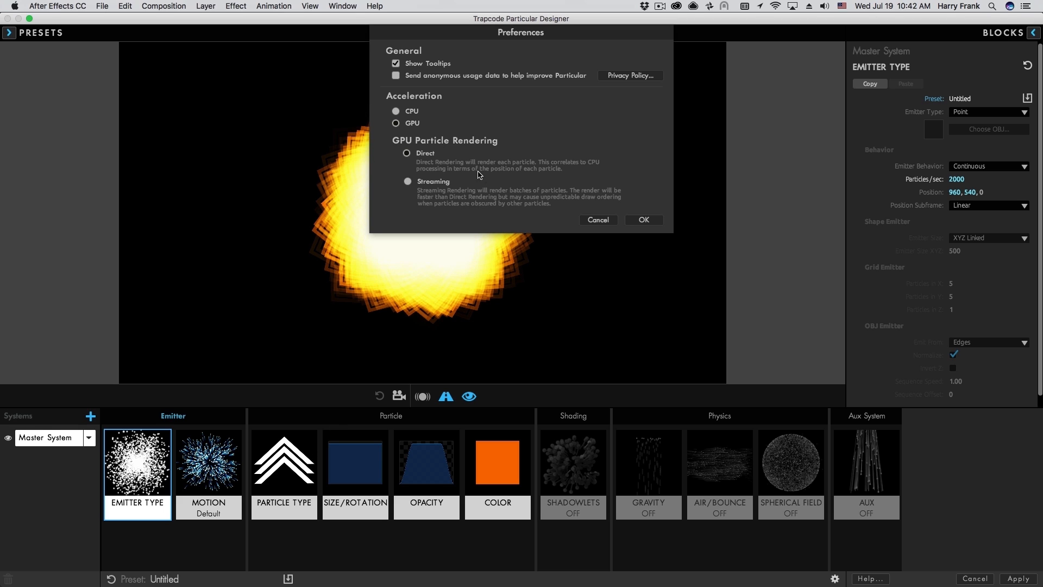
left_click(644, 220)
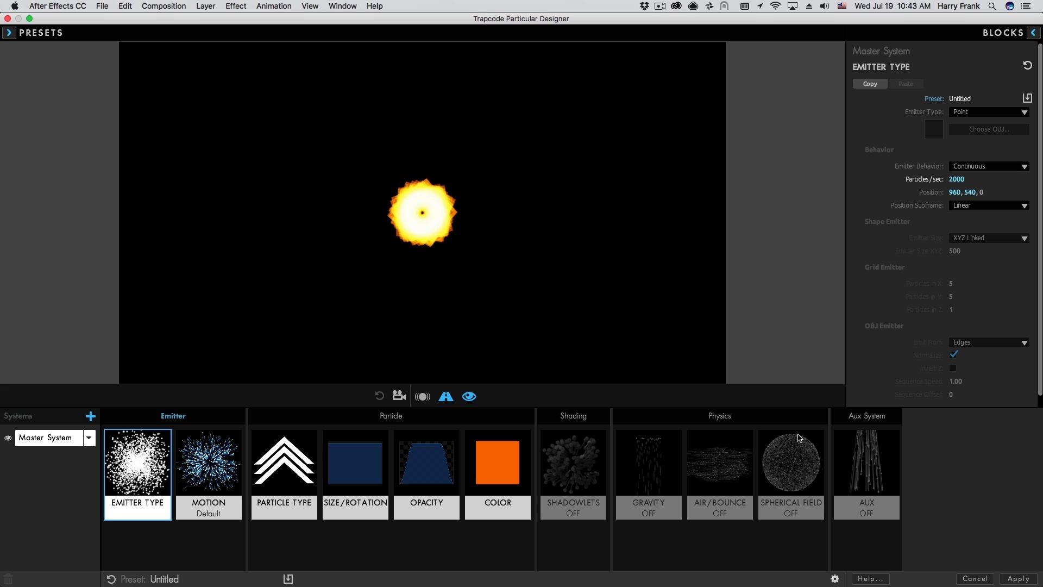
left_click(836, 580)
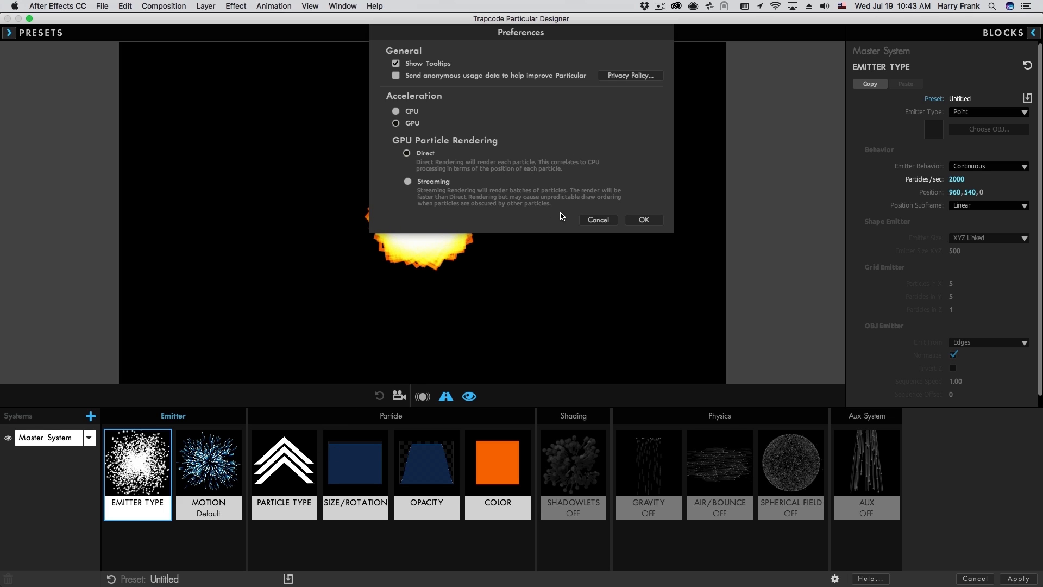
Choose Direct under GPU Particle Rendering in the preferences and apply it.
left_click(644, 220)
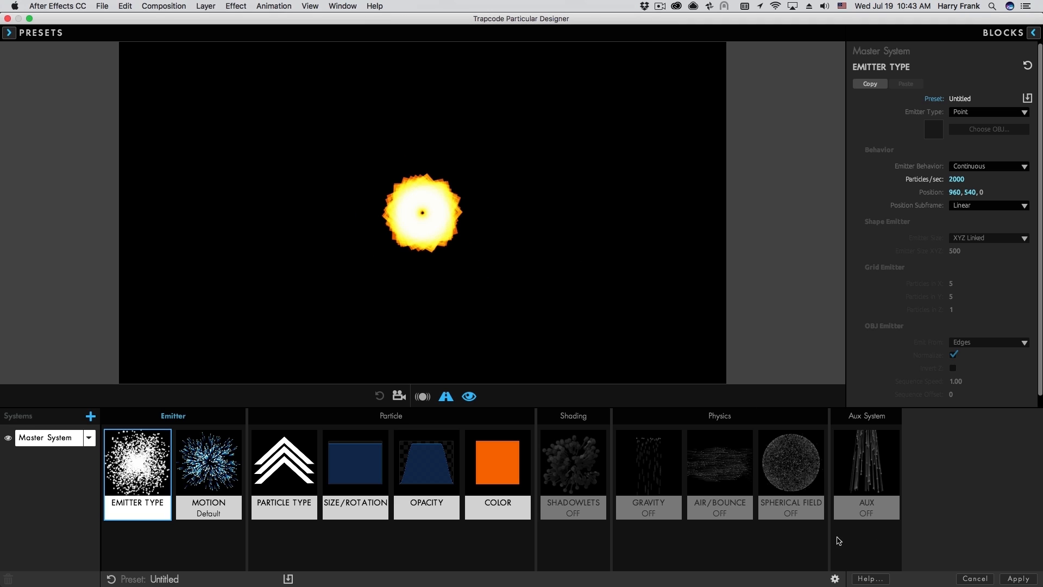
left_click(835, 578)
left_click(406, 153)
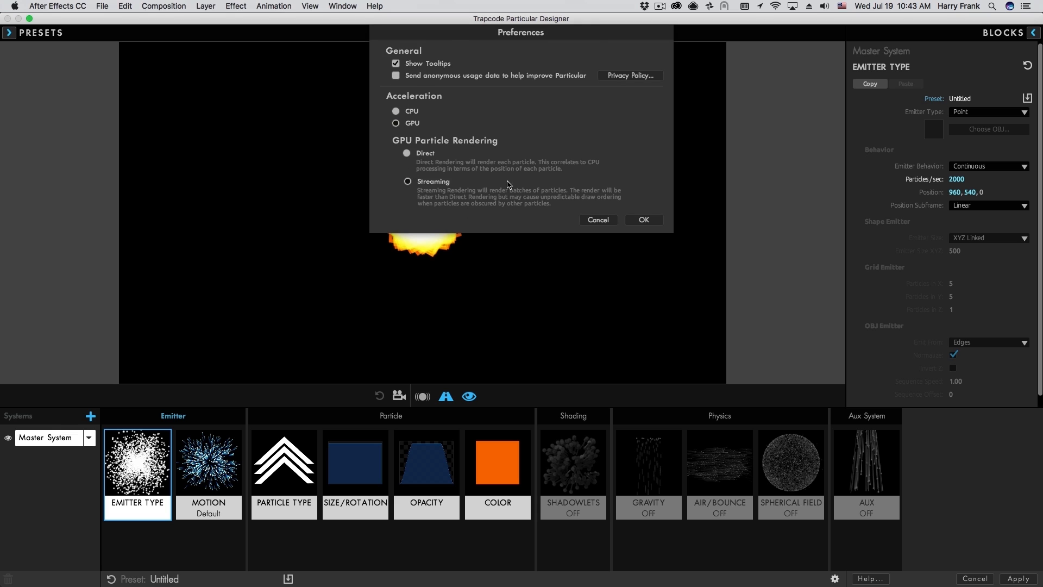
left_click(644, 220)
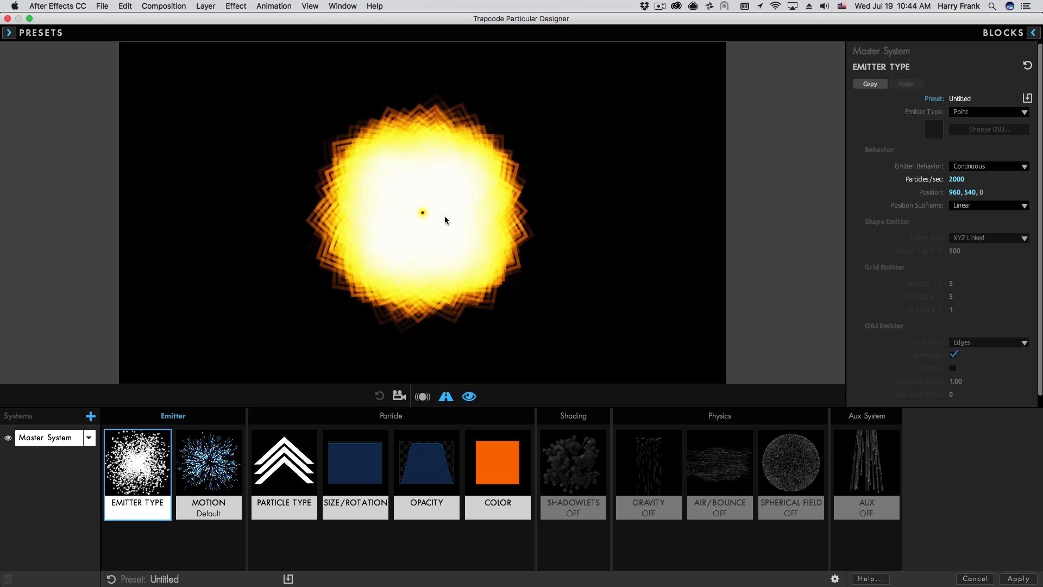
Duplicate the Master System into System 2, give System 2 Lighten blend mode, and apply.
left_click(89, 439)
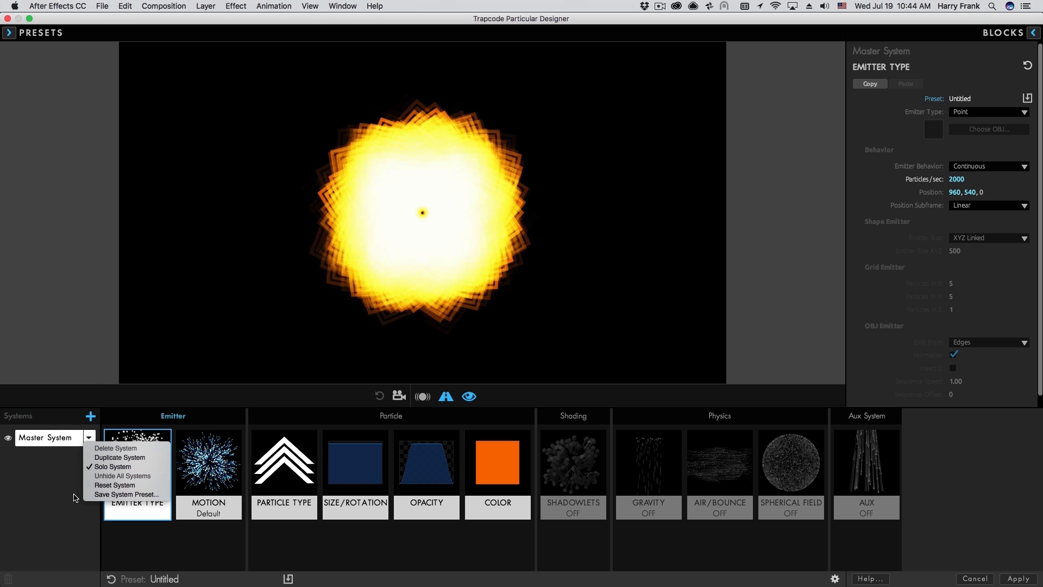
left_click(117, 458)
left_click(275, 515)
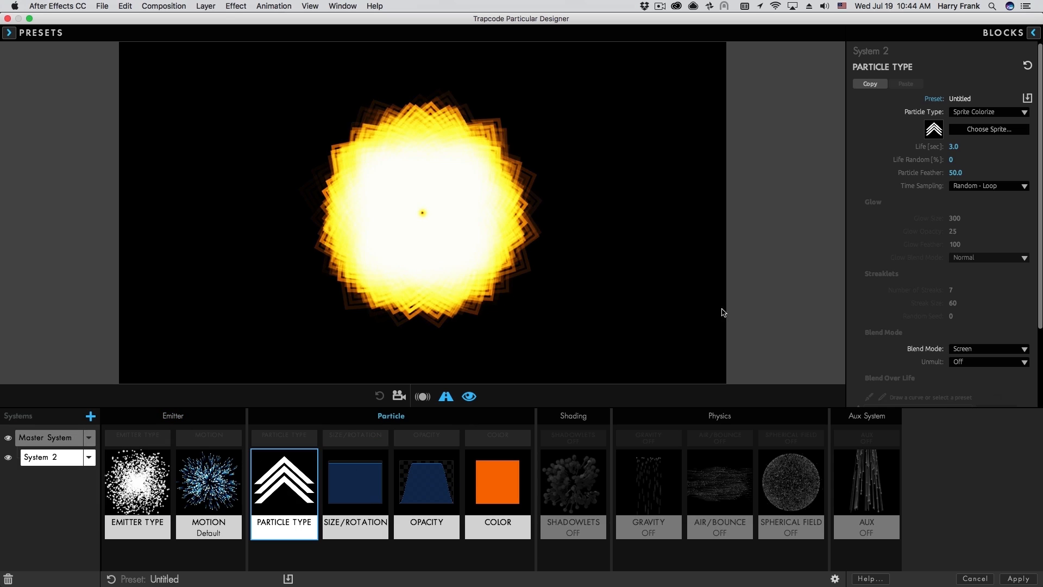
left_click(965, 350)
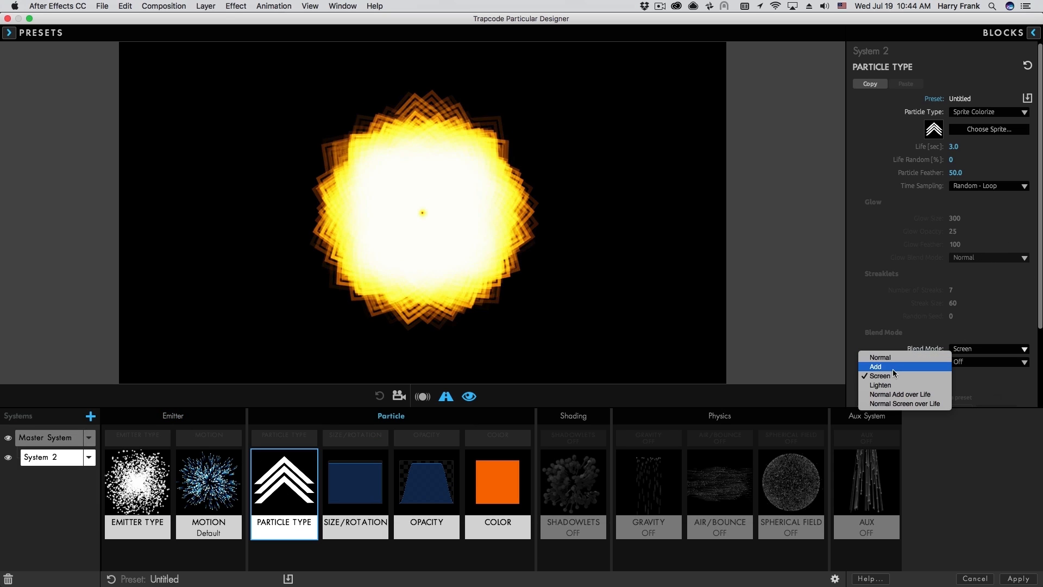
left_click(897, 385)
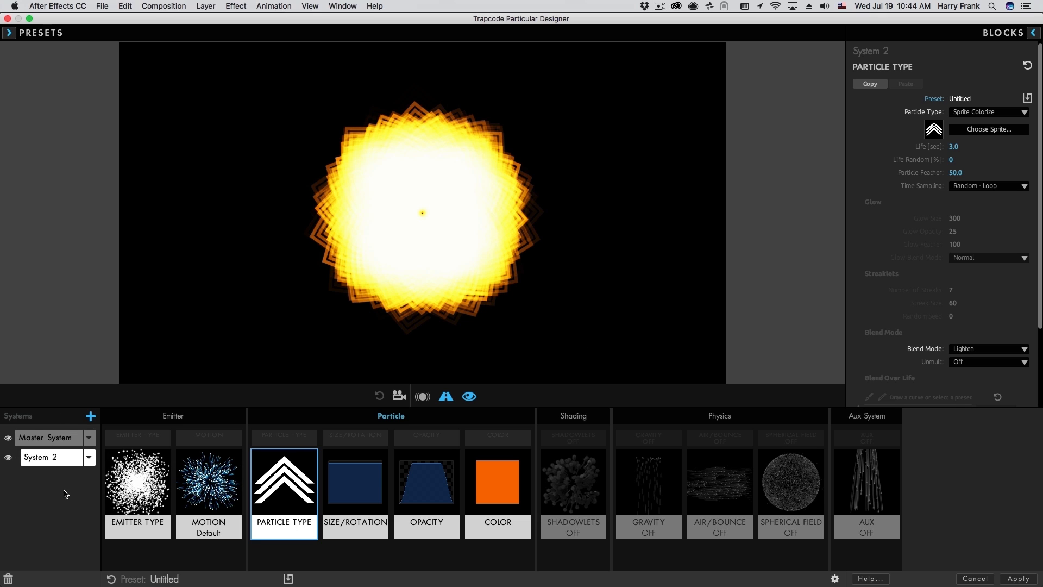
left_click(1022, 580)
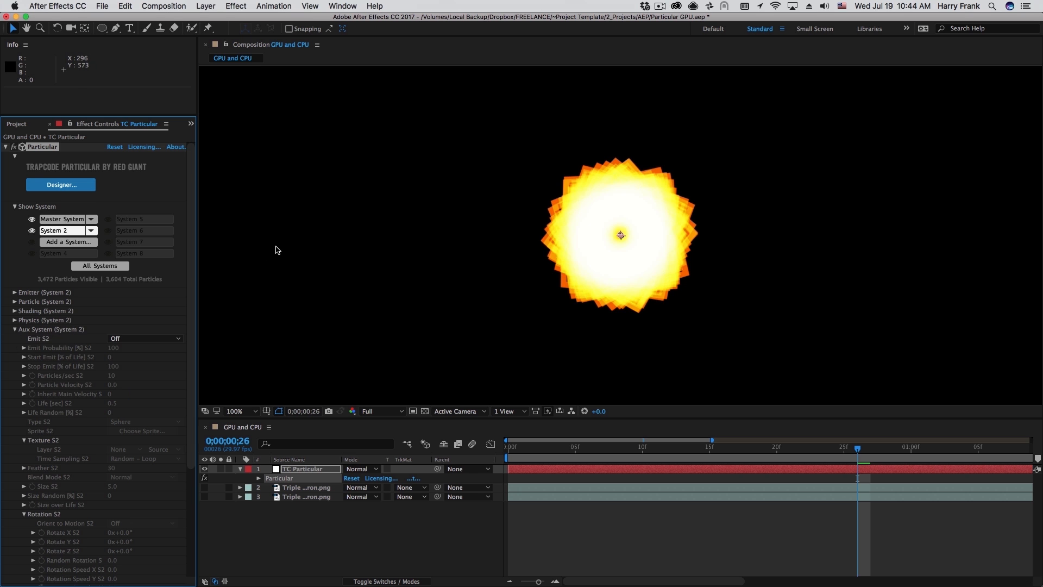
Set the Master System's GPU Particle Rendering to Streaming and dismiss the mixed-blend-mode warning.
left_click(55, 220)
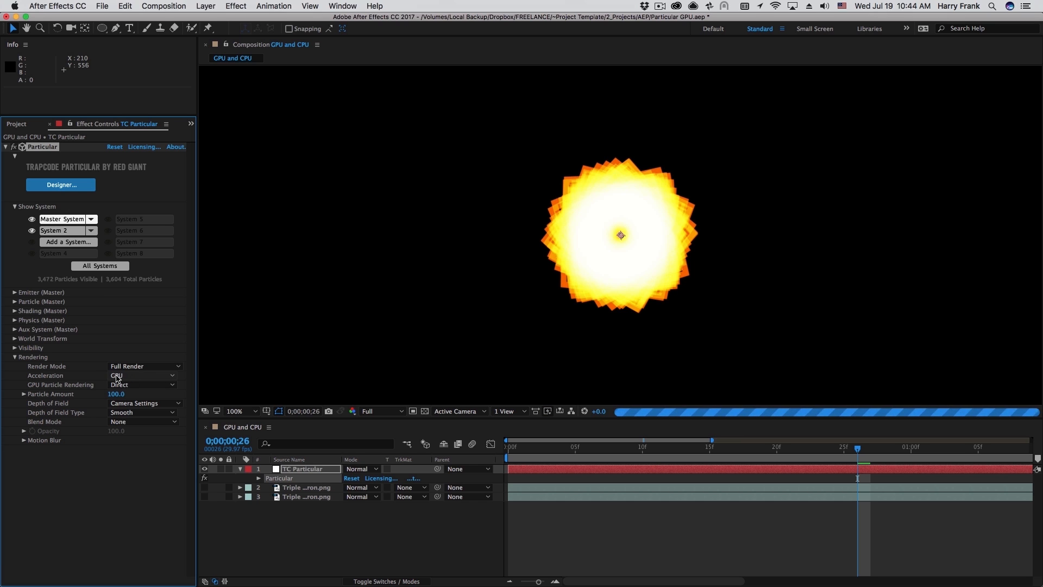
left_click(118, 385)
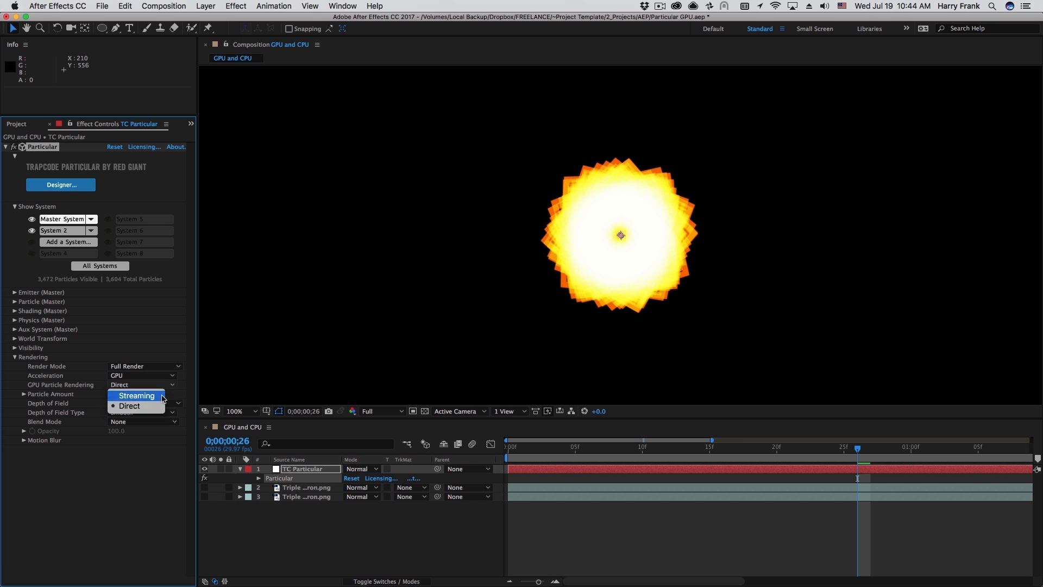
left_click(137, 395)
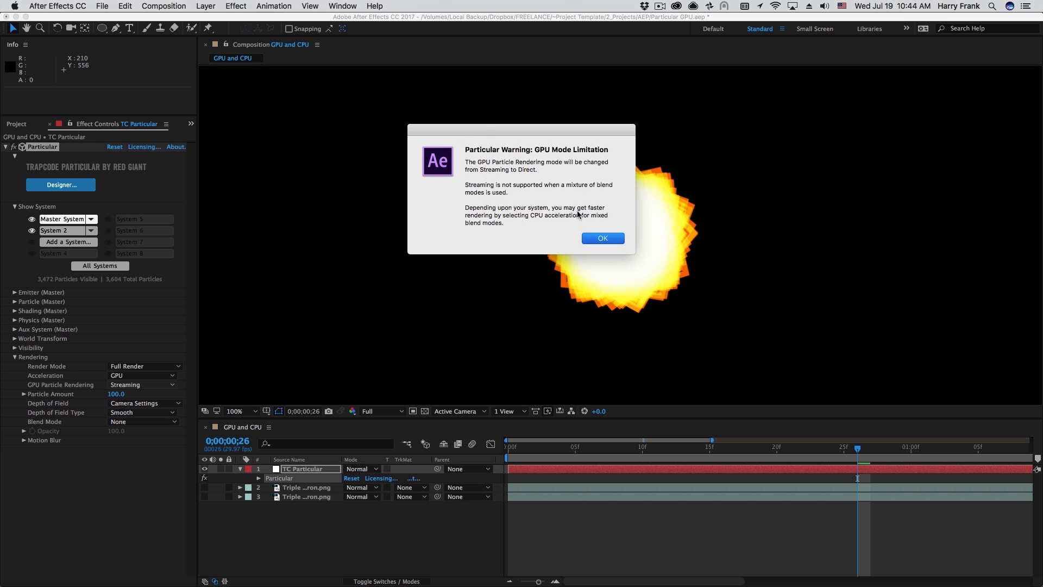
left_click(608, 239)
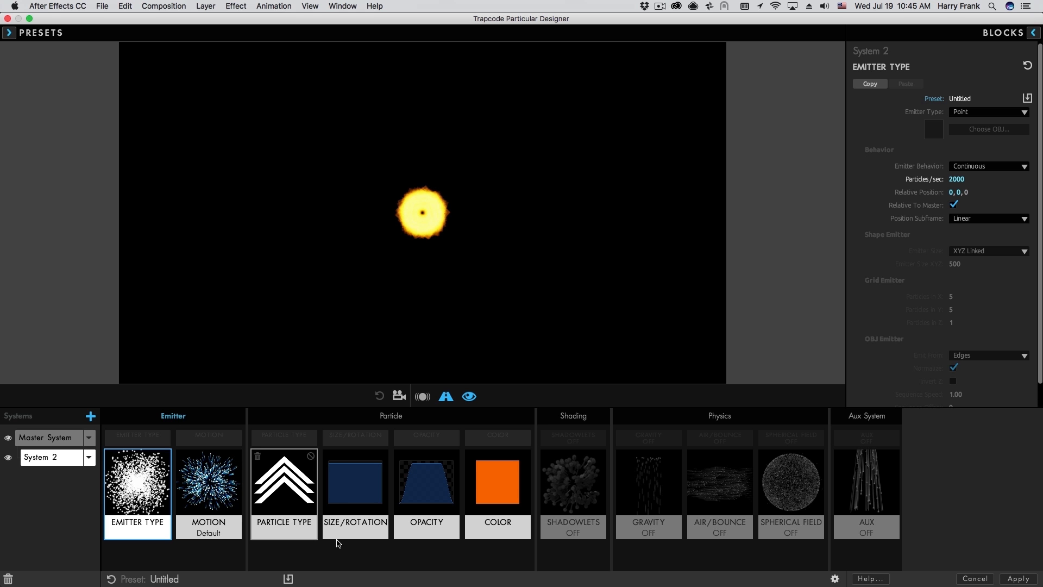
Assign System 2's particles the Fire Loop sprite from the Smoke and Fire set.
left_click(304, 524)
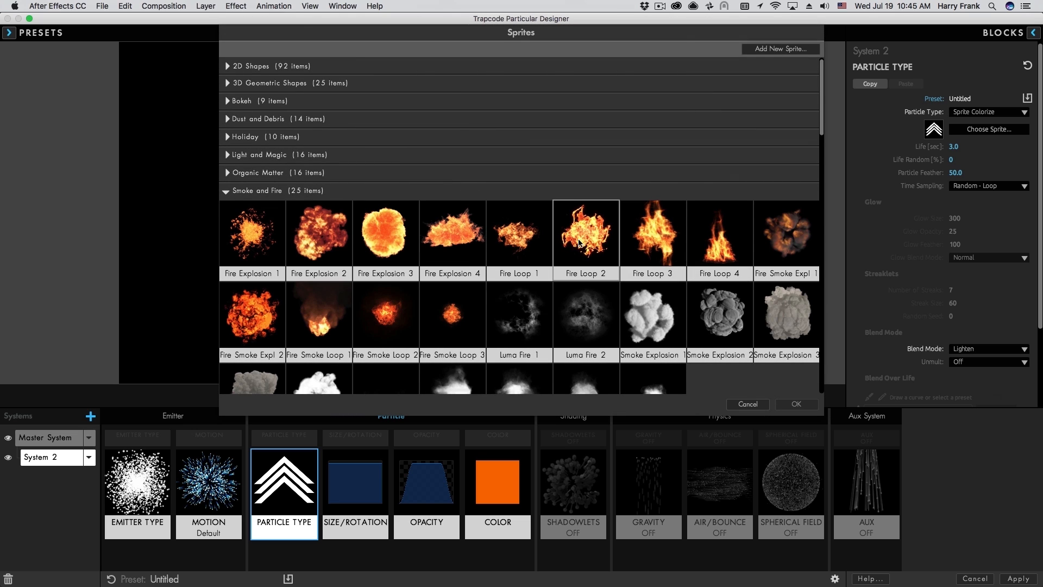
double_click(579, 243)
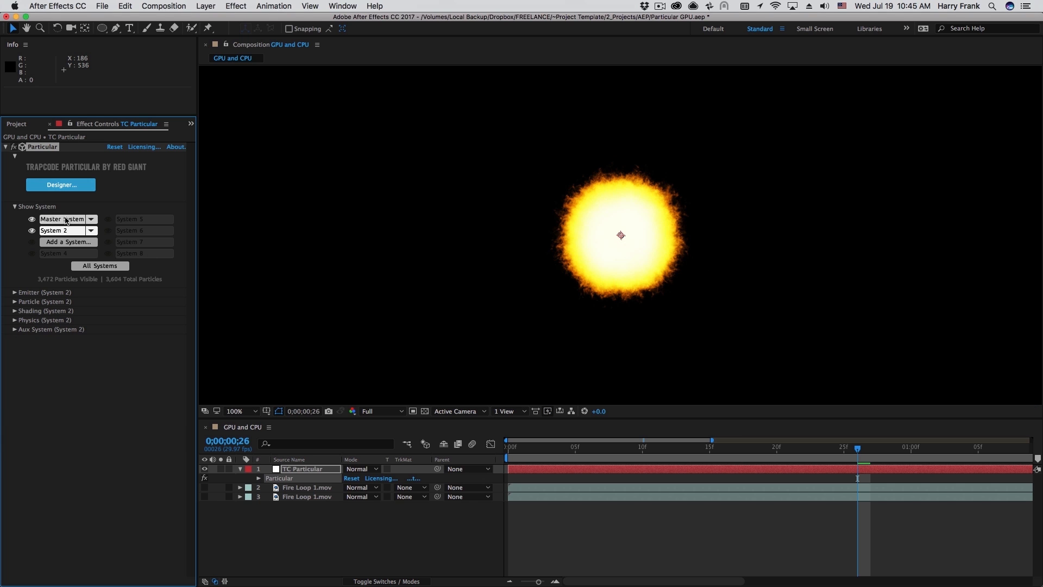
Retry Streaming GPU rendering on the Master System and dismiss the animated-sprite limitation warning.
left_click(65, 219)
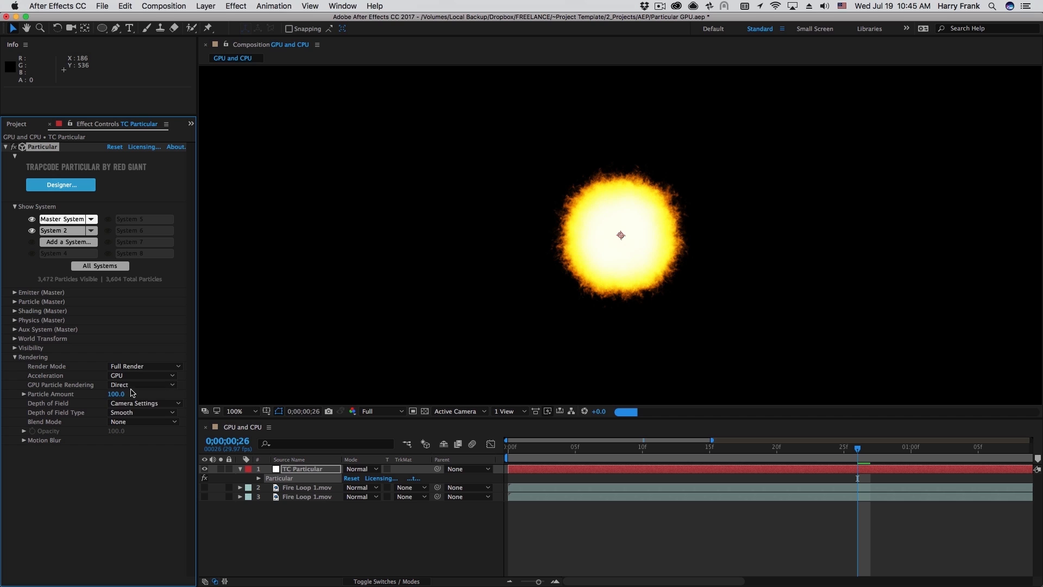
left_click(131, 386)
left_click(133, 395)
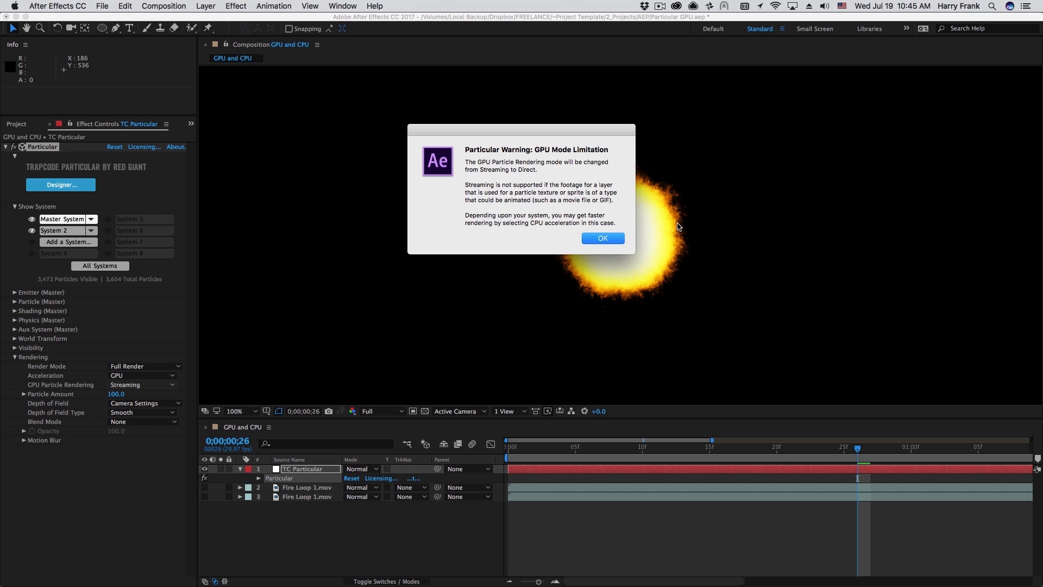
left_click(603, 238)
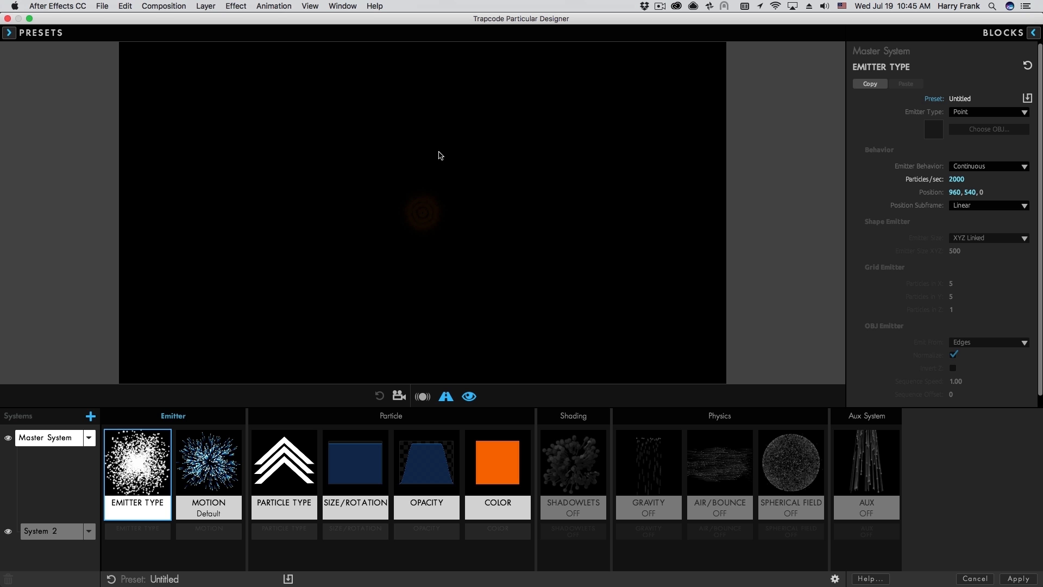
Review the acceleration preferences, close them, and bring up the presets library.
left_click(835, 578)
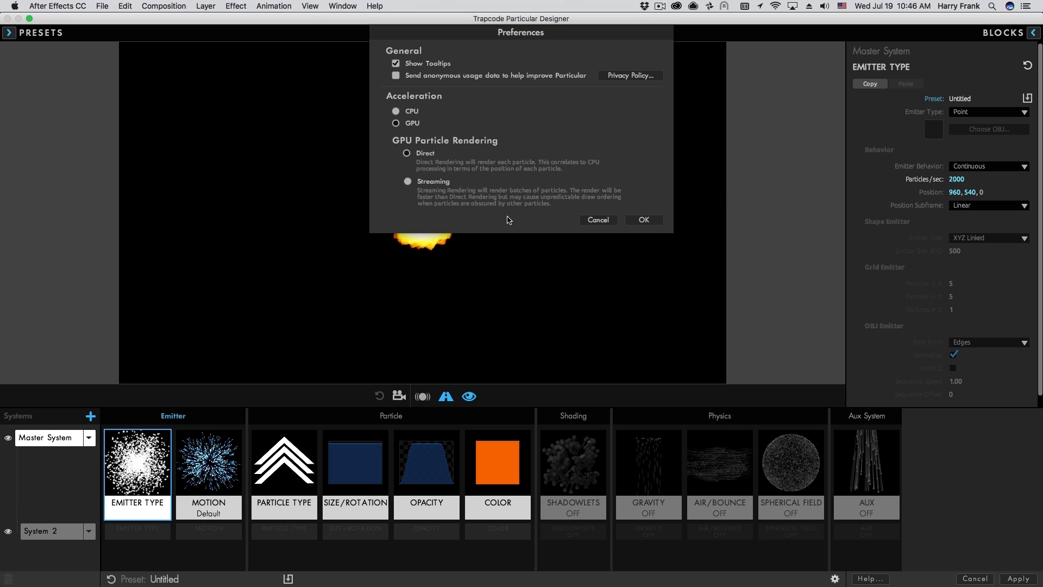
left_click(643, 220)
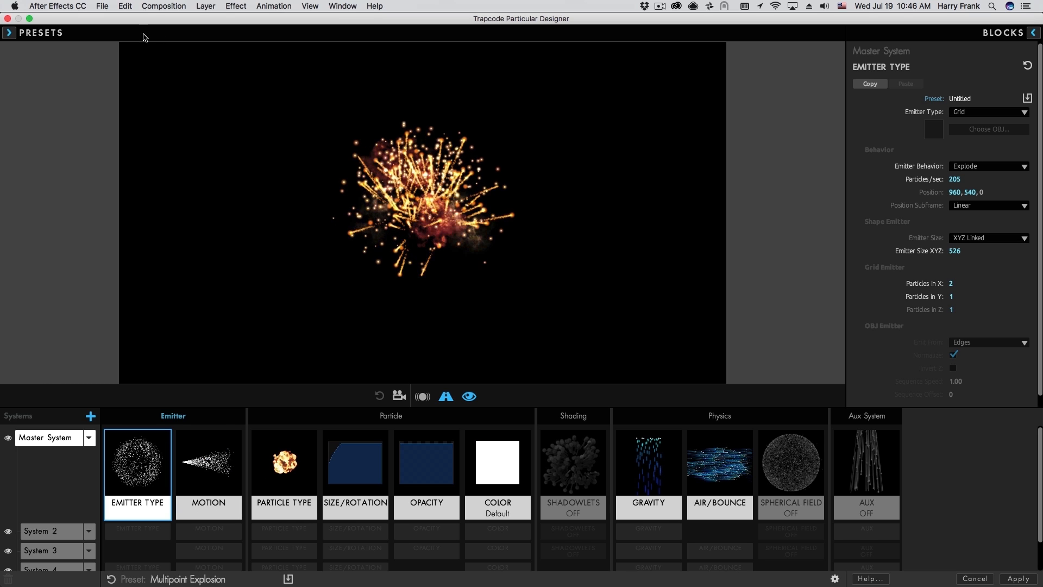
left_click(143, 37)
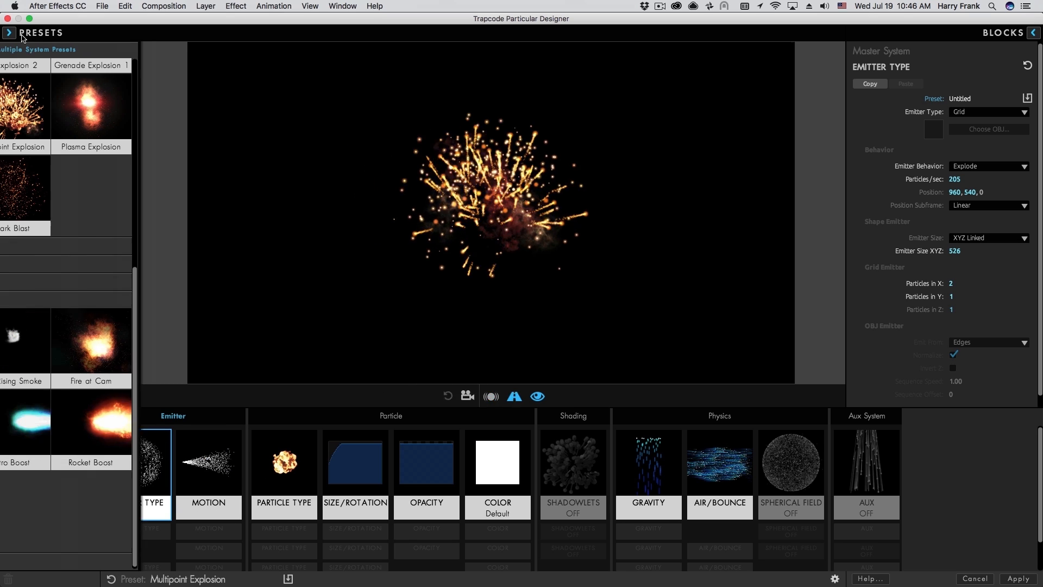
Scroll the presets library back up to the top.
left_click_drag(246, 285, 283, 50)
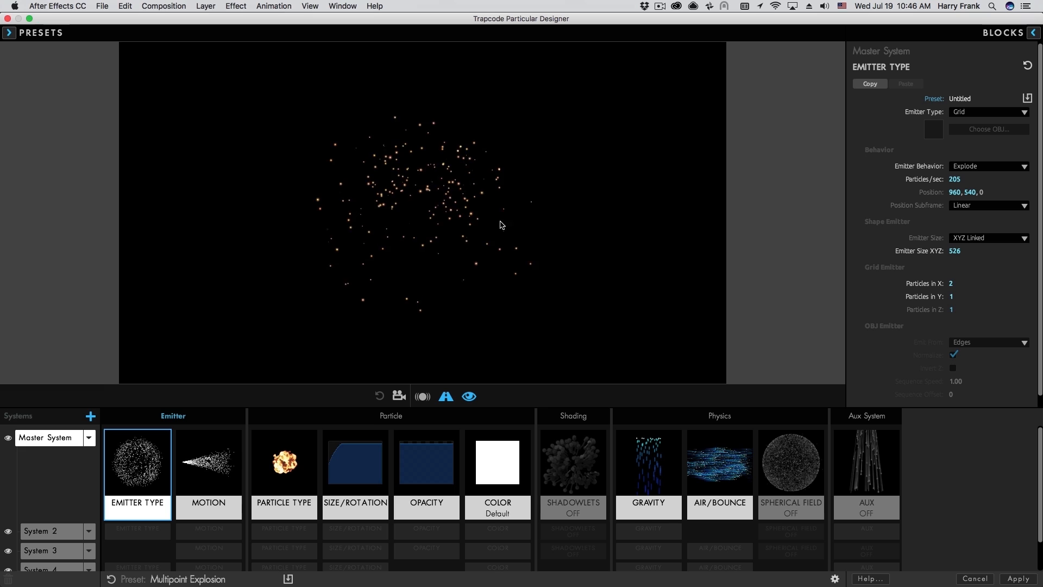